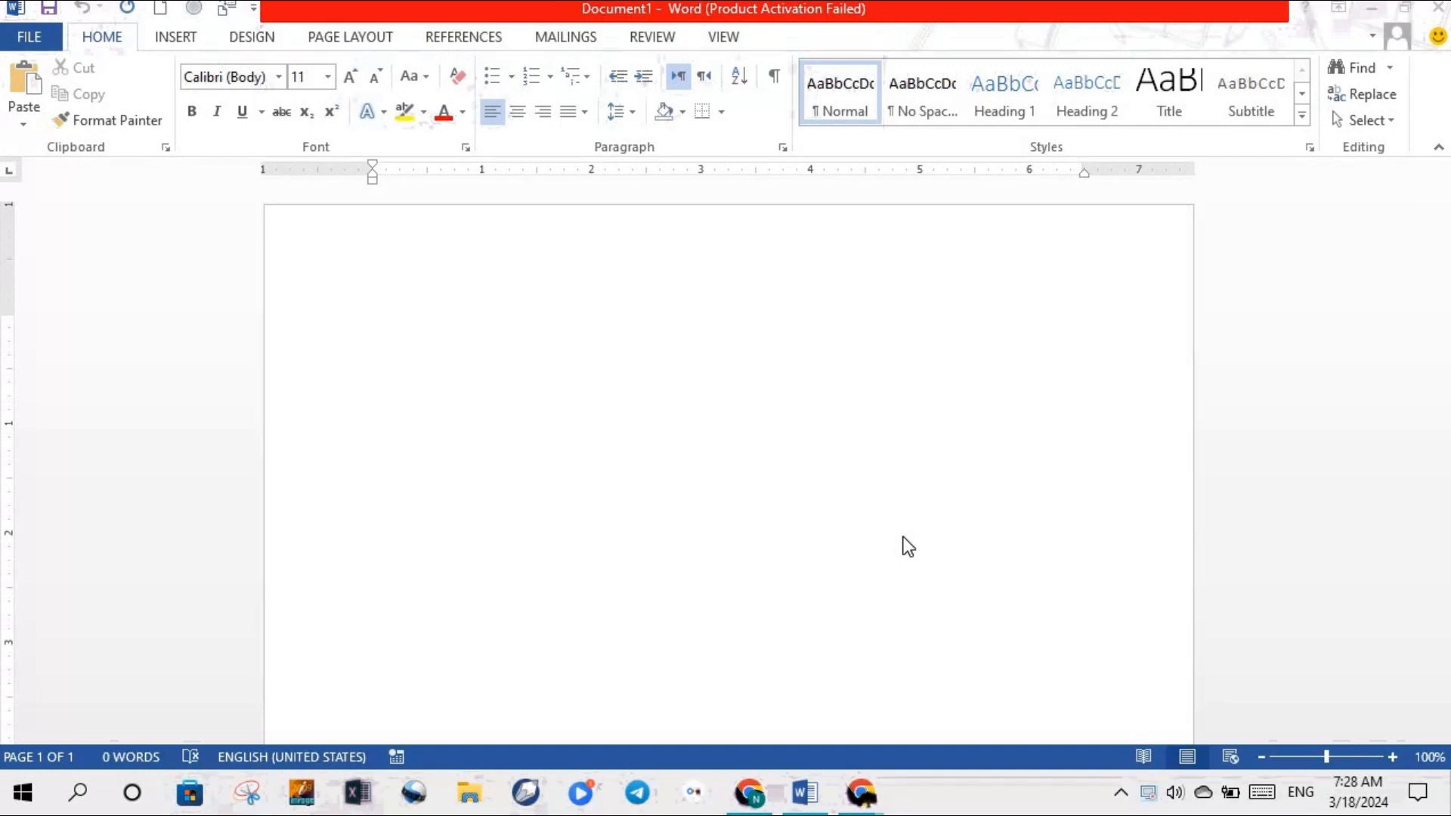
# Step: Set the paper size to A4 and apply the Narrow margins preset
pyautogui.click(178, 38)
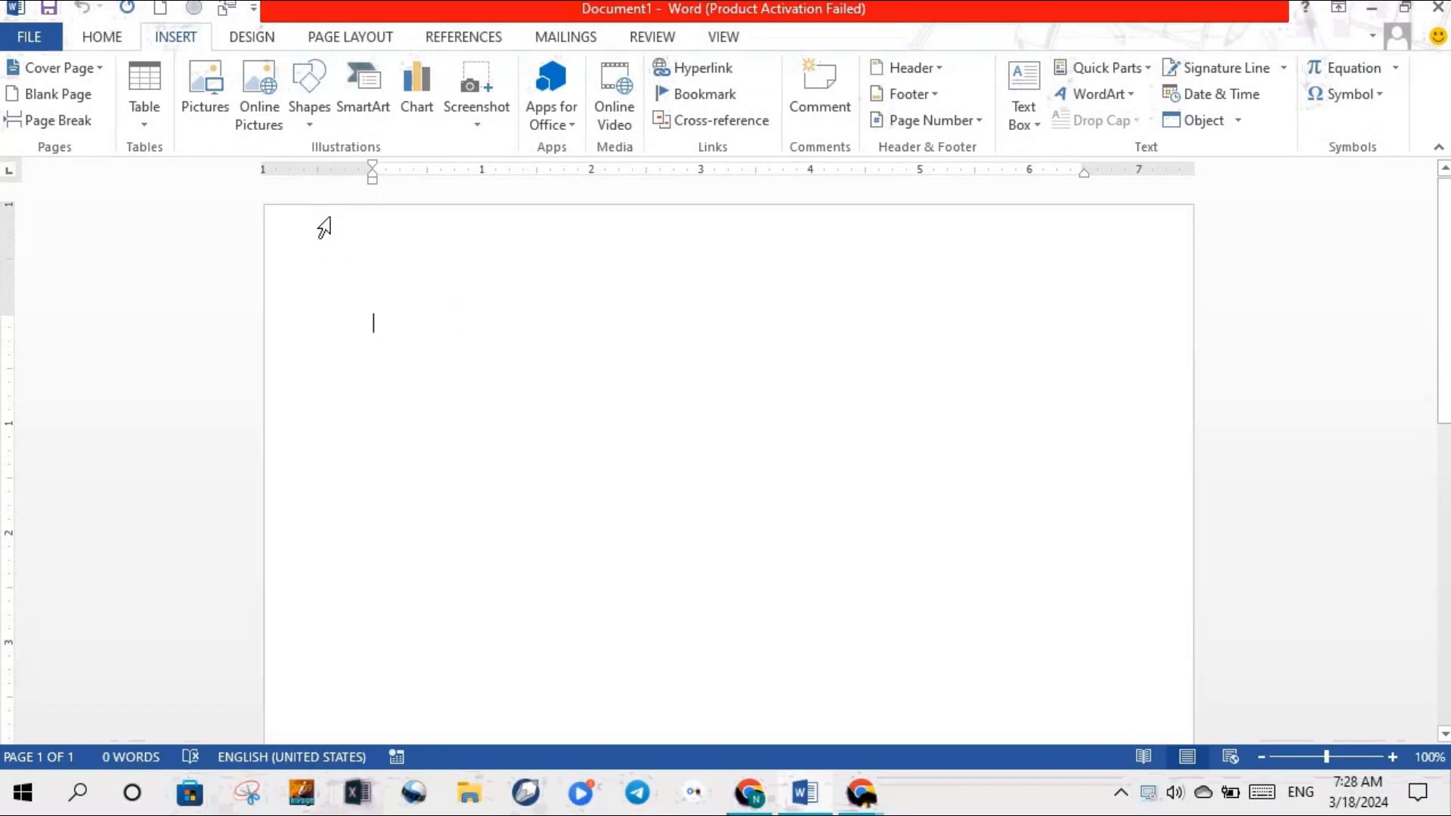
pyautogui.click(354, 44)
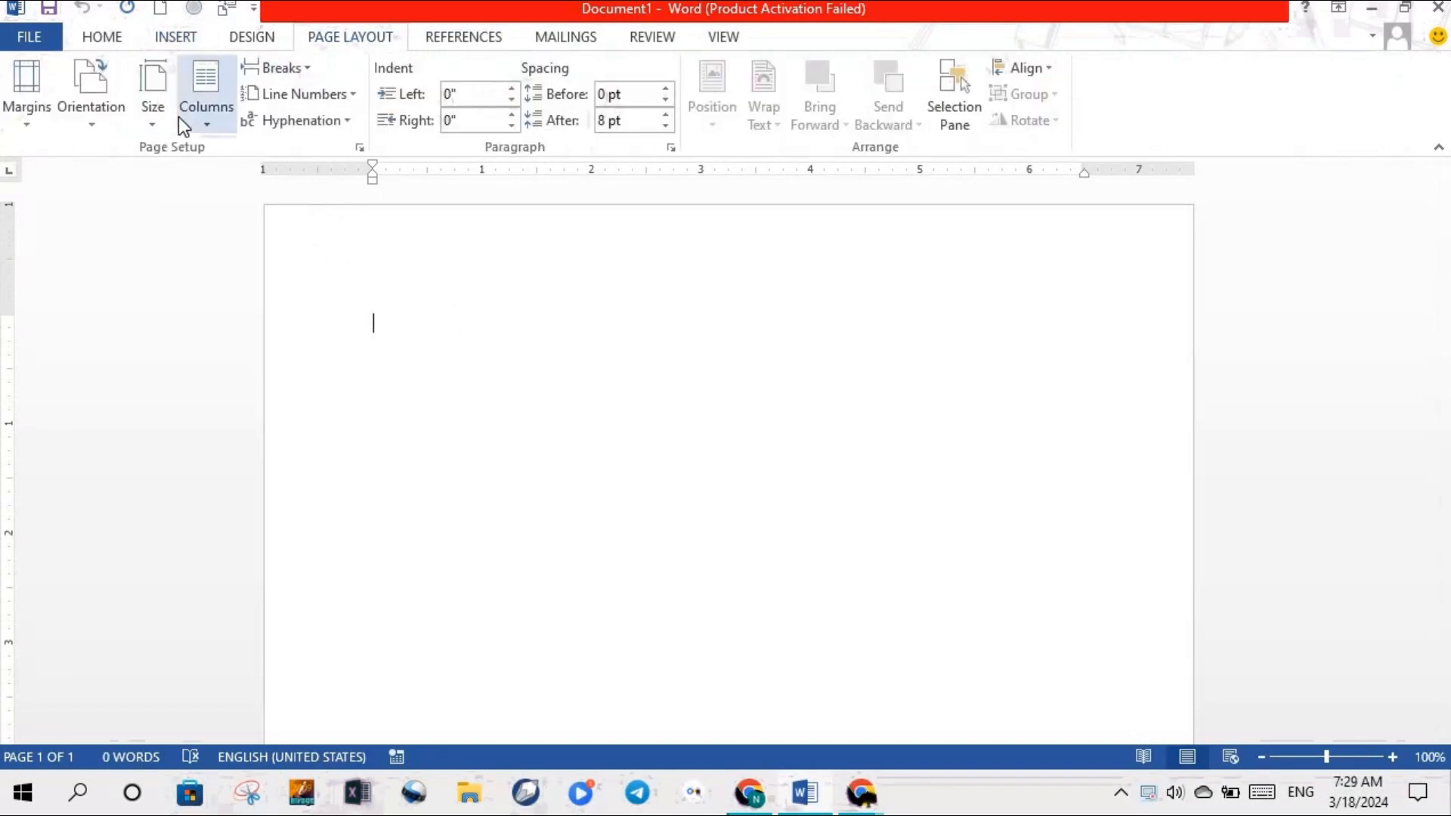
pyautogui.click(158, 130)
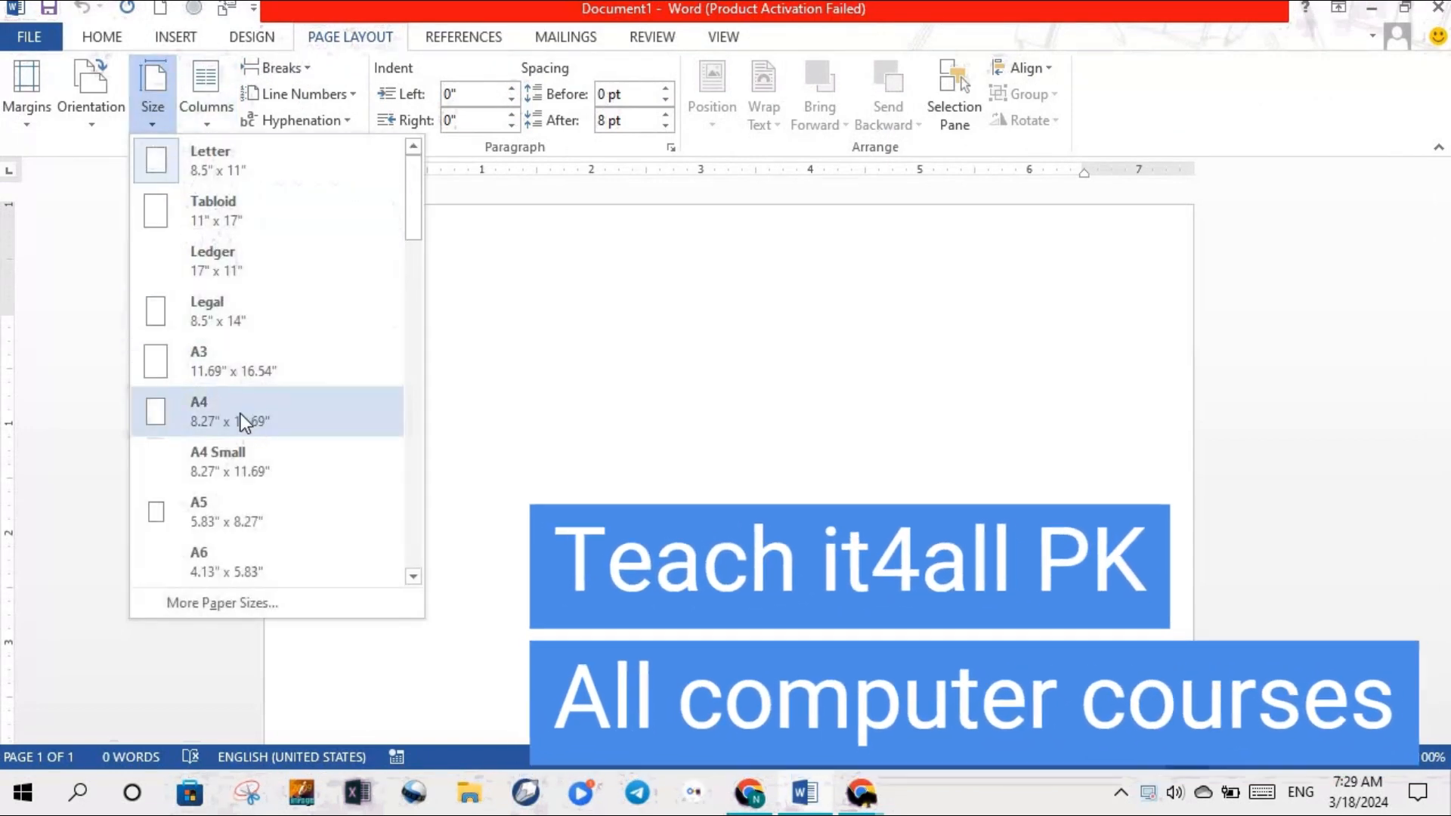
pyautogui.click(240, 414)
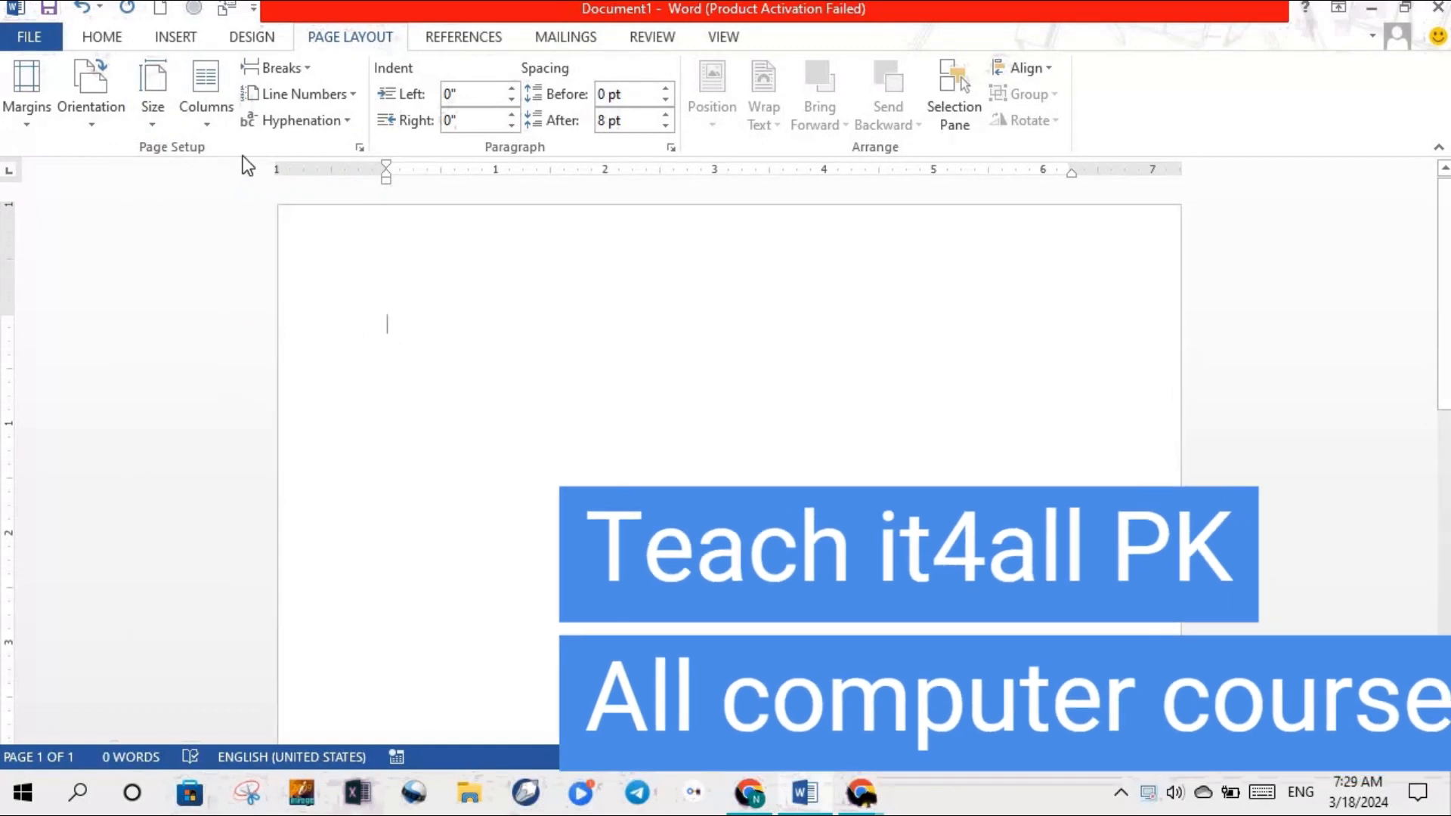
pyautogui.click(30, 128)
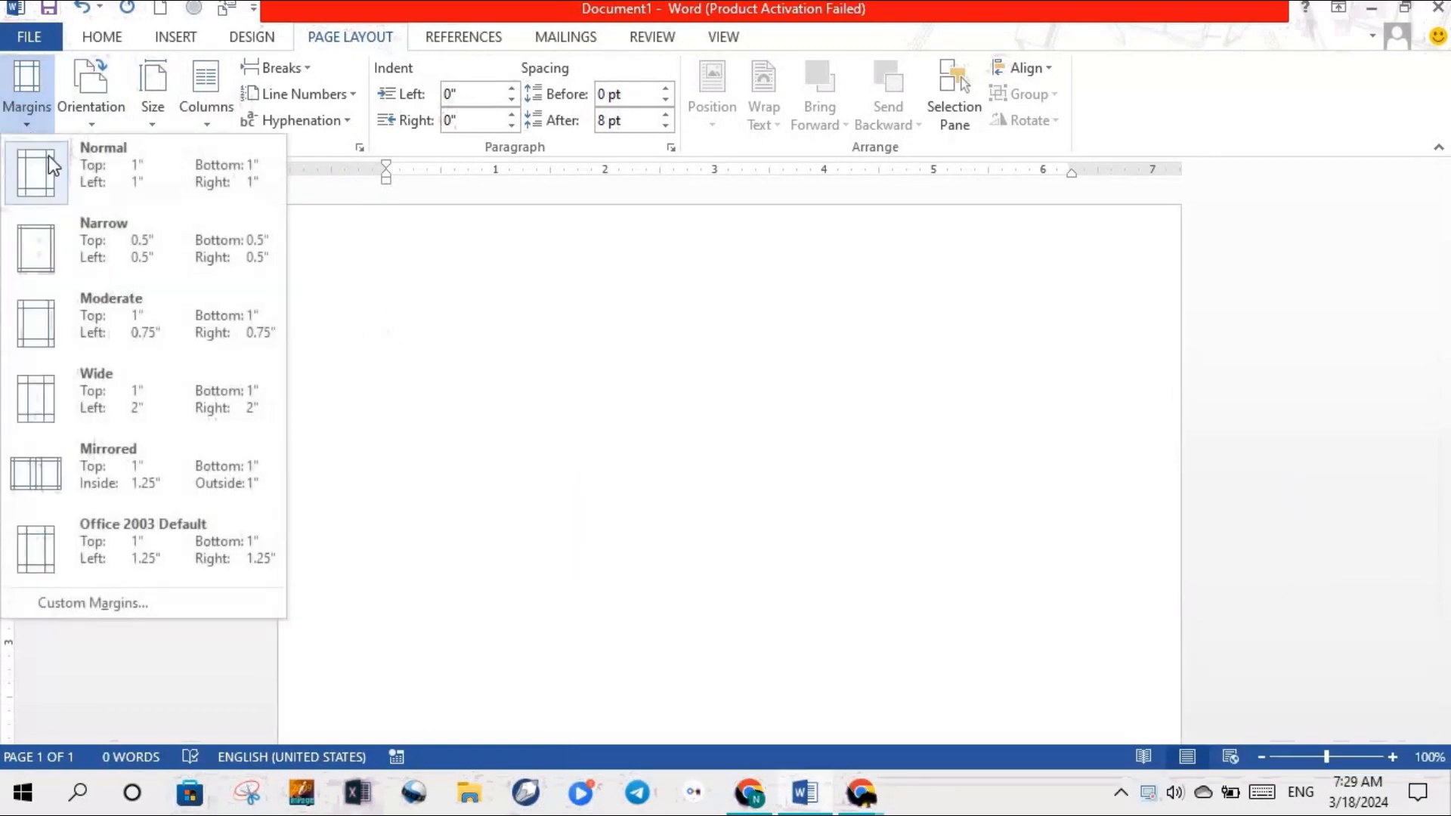
pyautogui.click(124, 265)
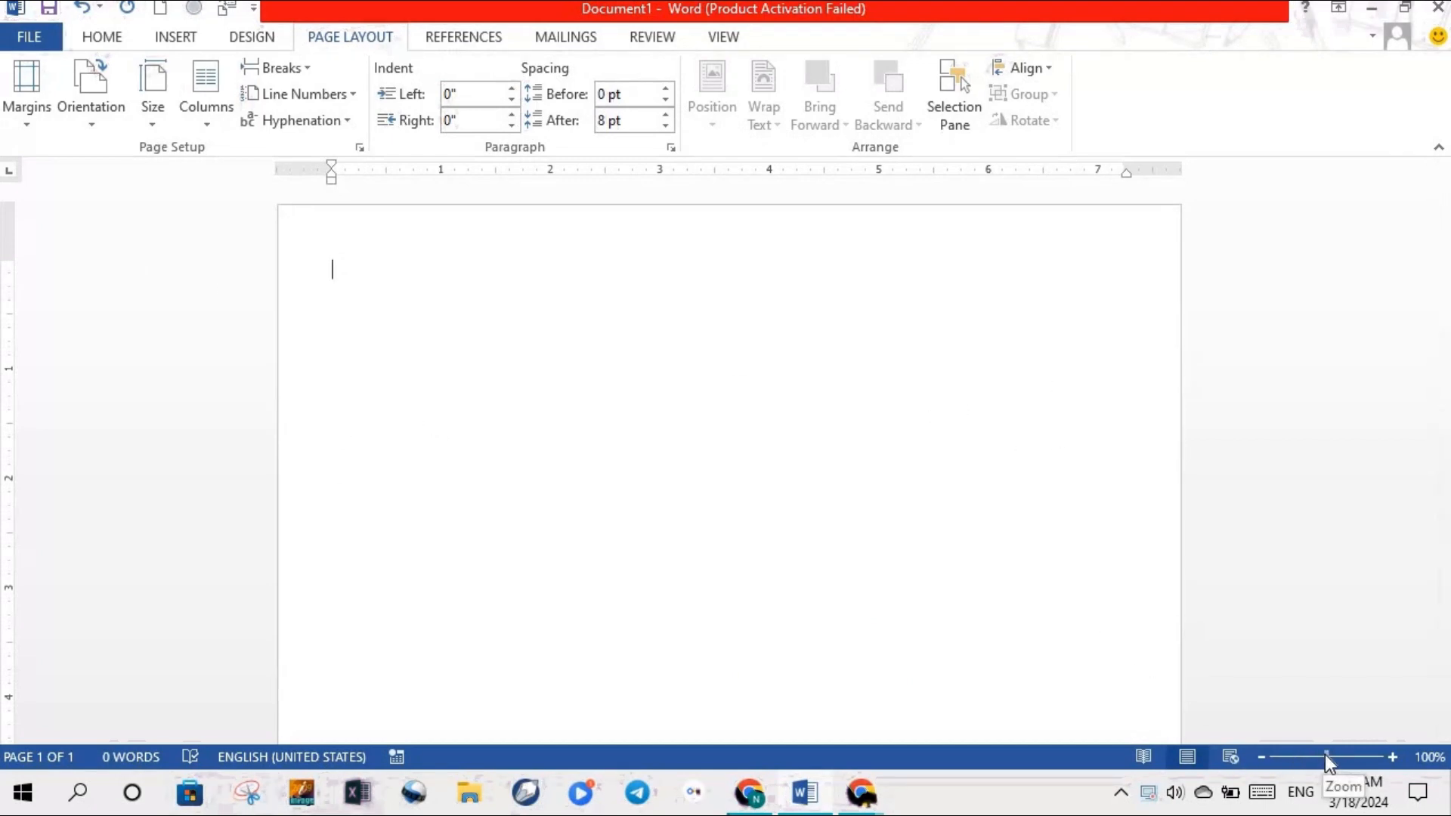
# Step: Zoom the document out to 40% so the whole page fits in view
pyautogui.moveTo(1326, 754); pyautogui.dragTo(1291, 764)
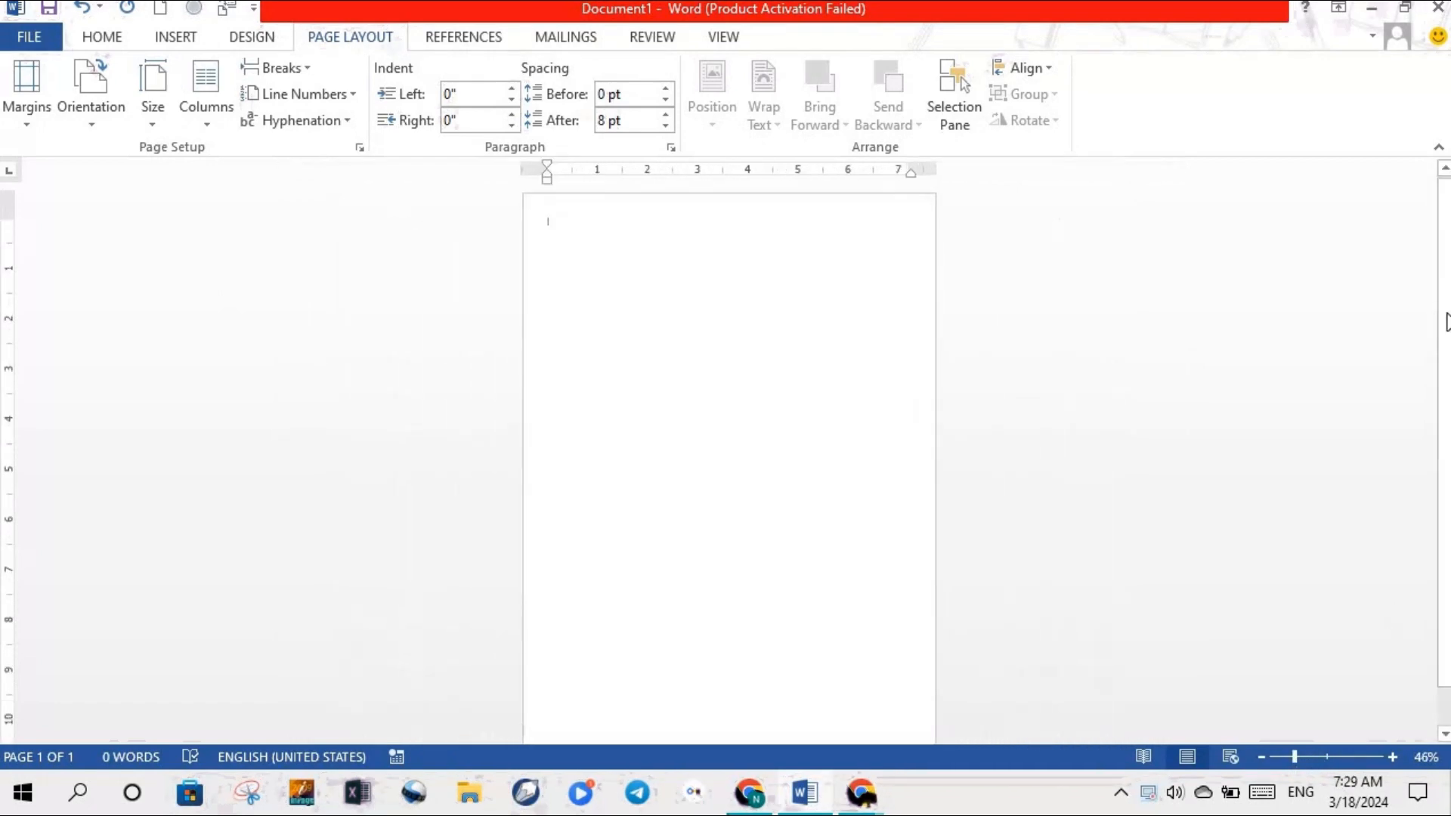
pyautogui.moveTo(1447, 314); pyautogui.dragTo(1449, 395)
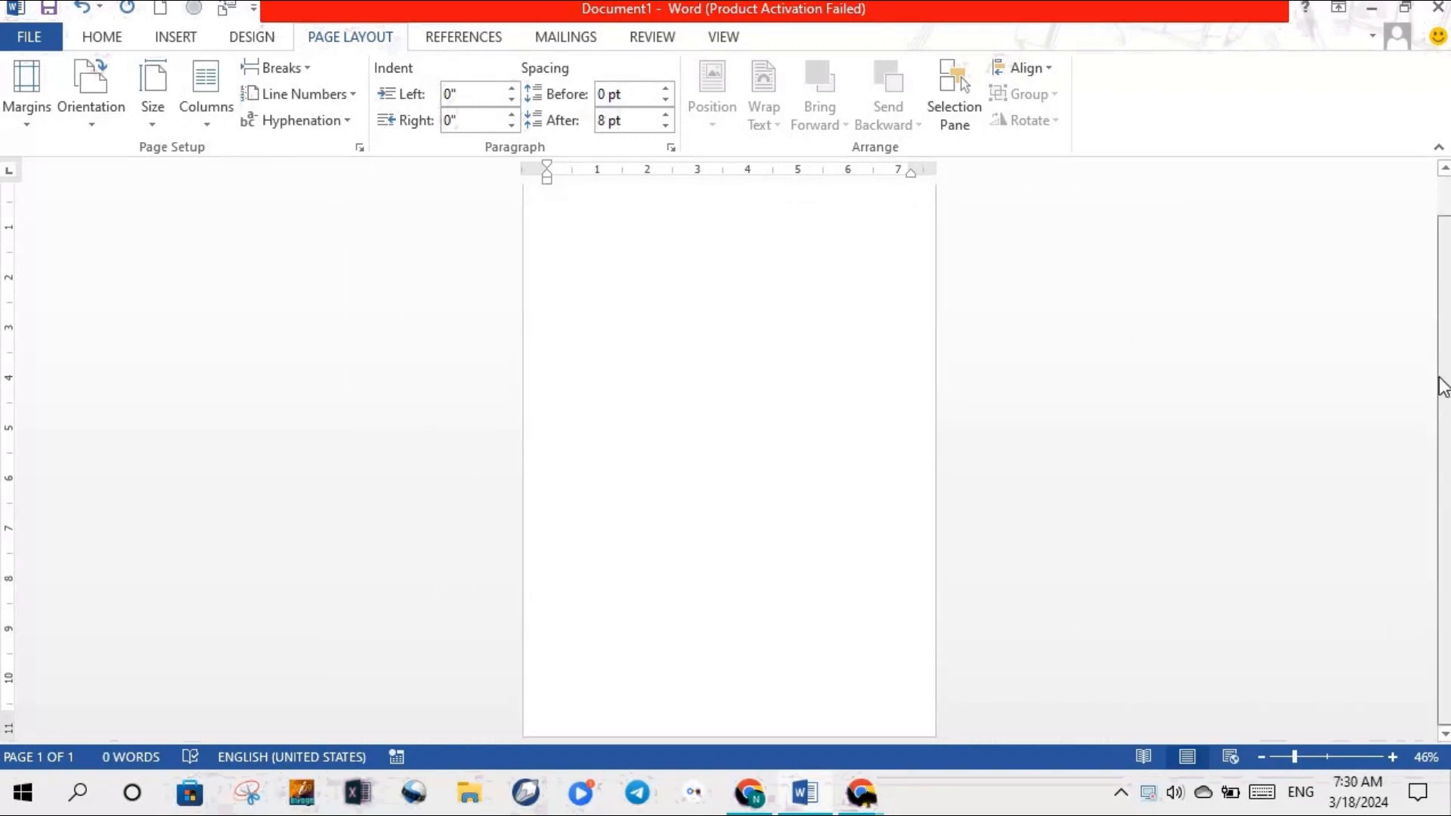
pyautogui.moveTo(1439, 377); pyautogui.dragTo(1447, 427)
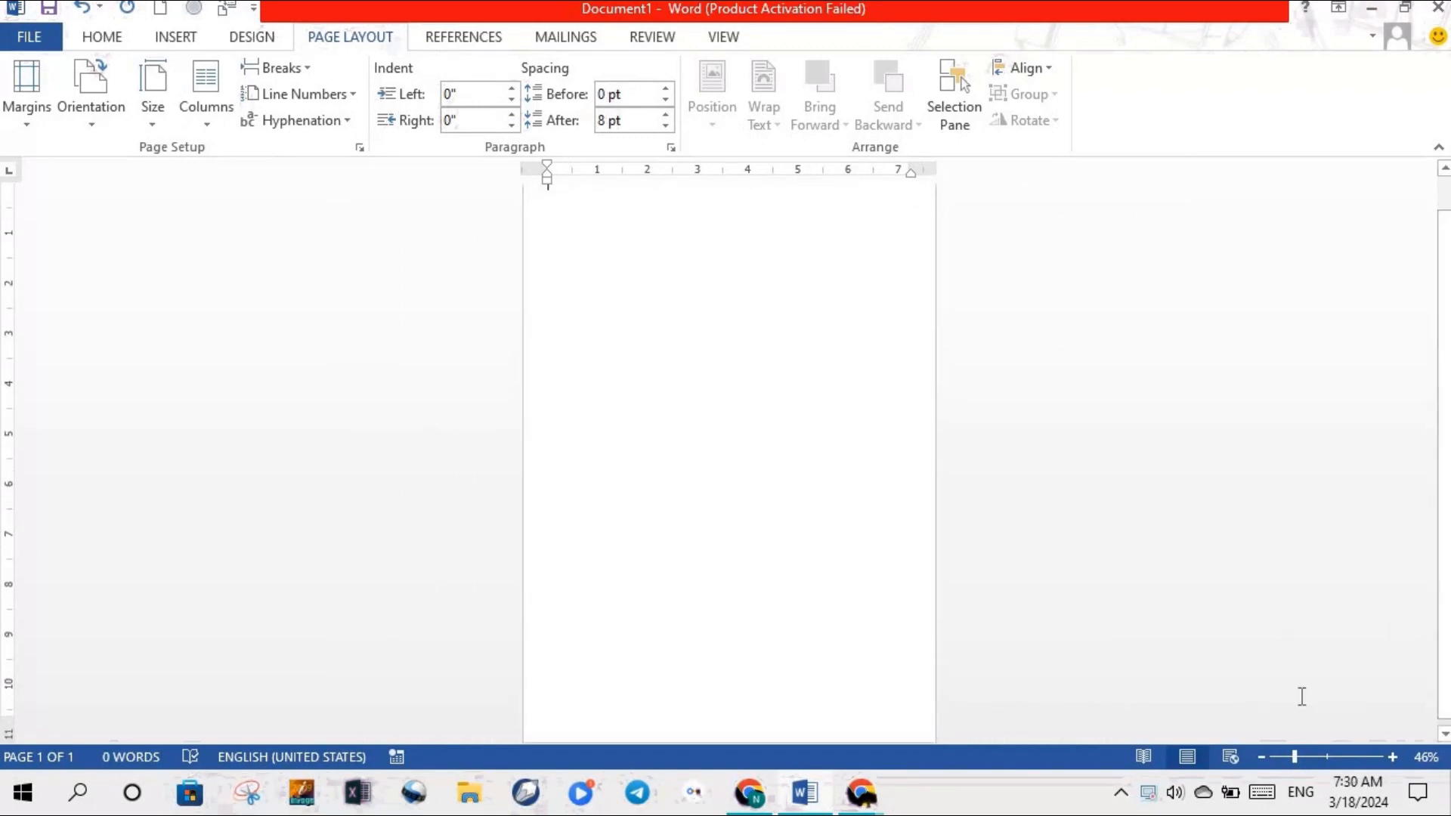
pyautogui.click(1260, 757)
pyautogui.click(1261, 757)
pyautogui.click(1260, 757)
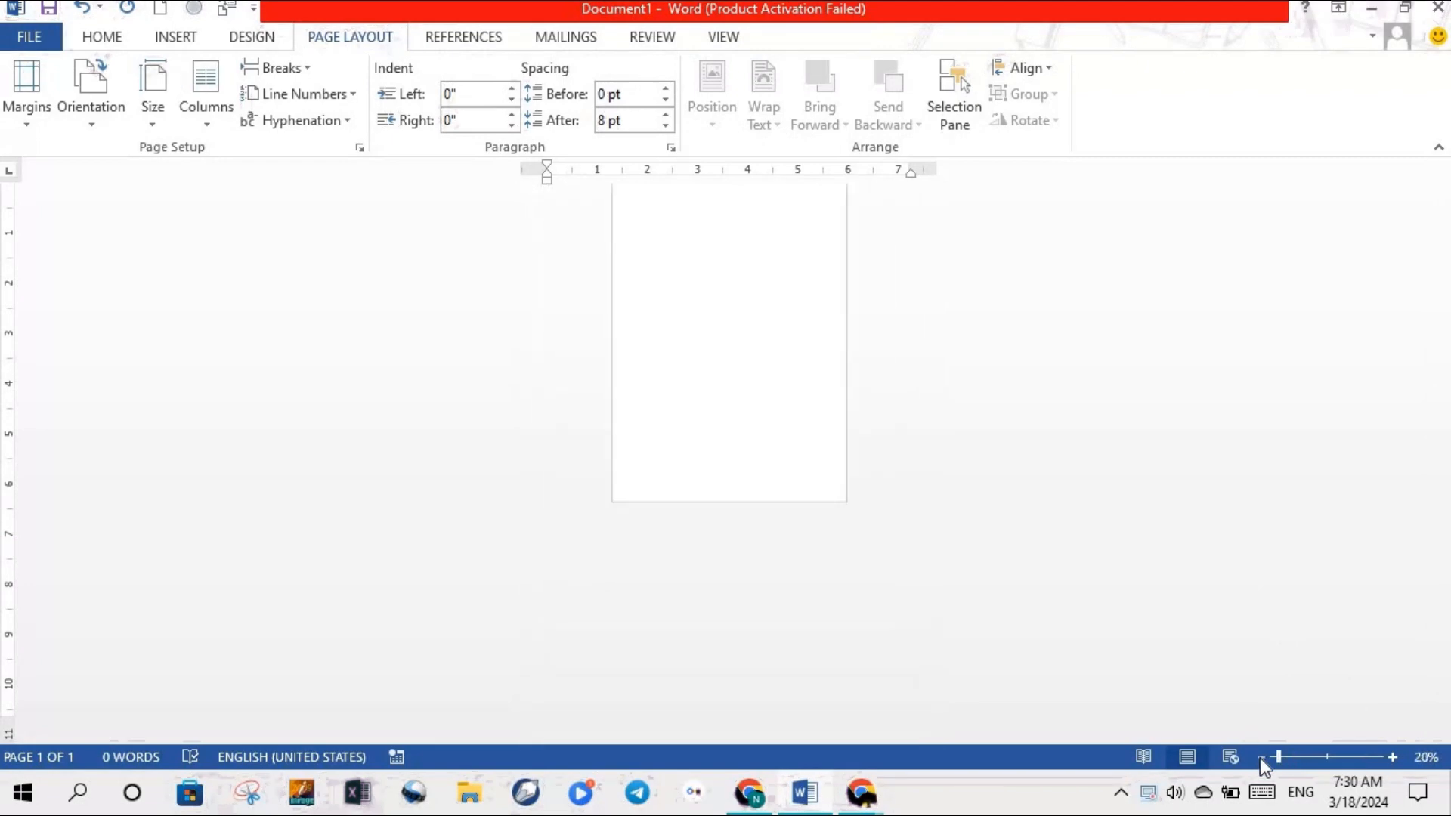
pyautogui.click(1393, 758)
pyautogui.click(1393, 758)
pyautogui.click(1393, 758)
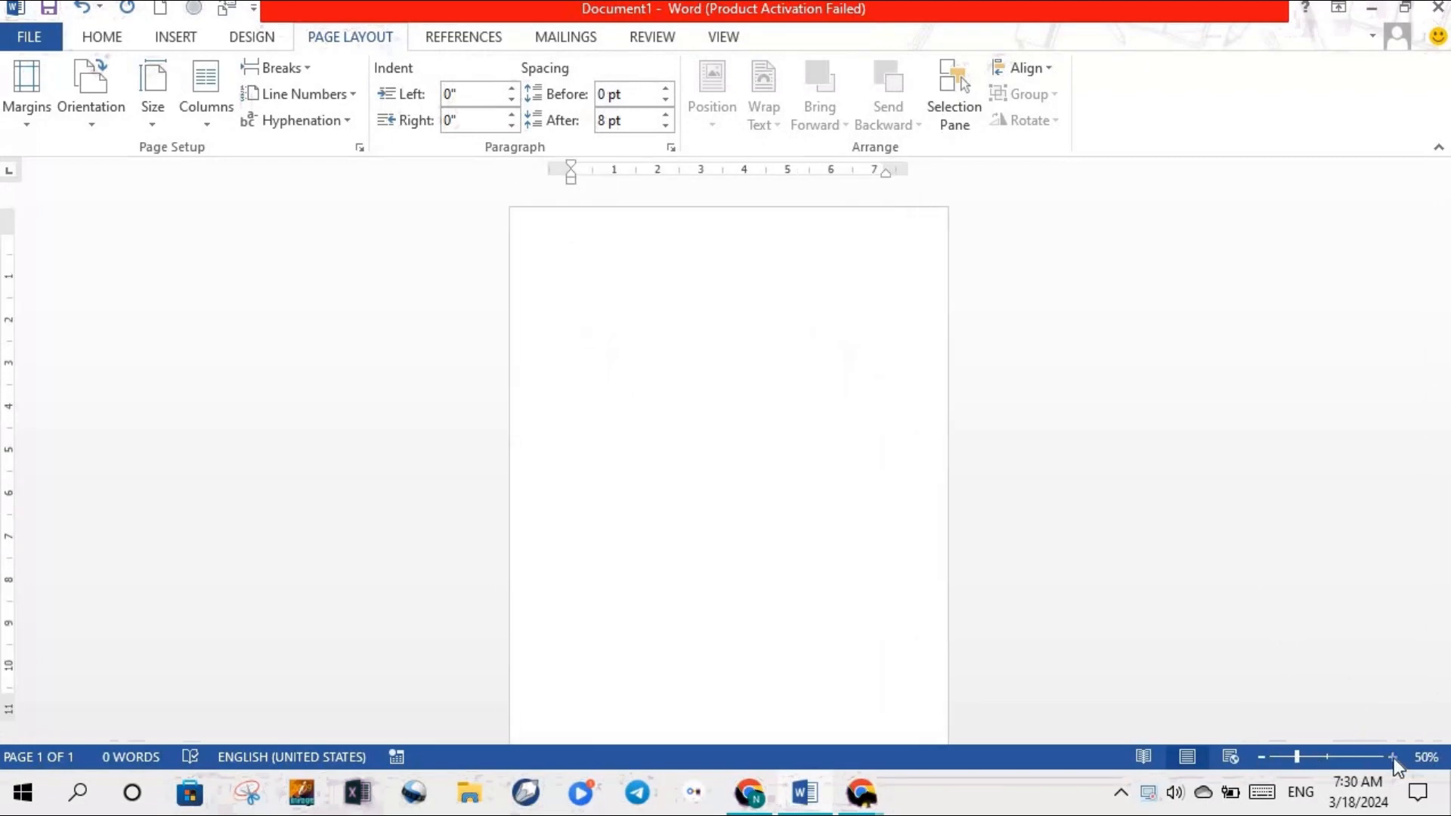
pyautogui.click(1264, 759)
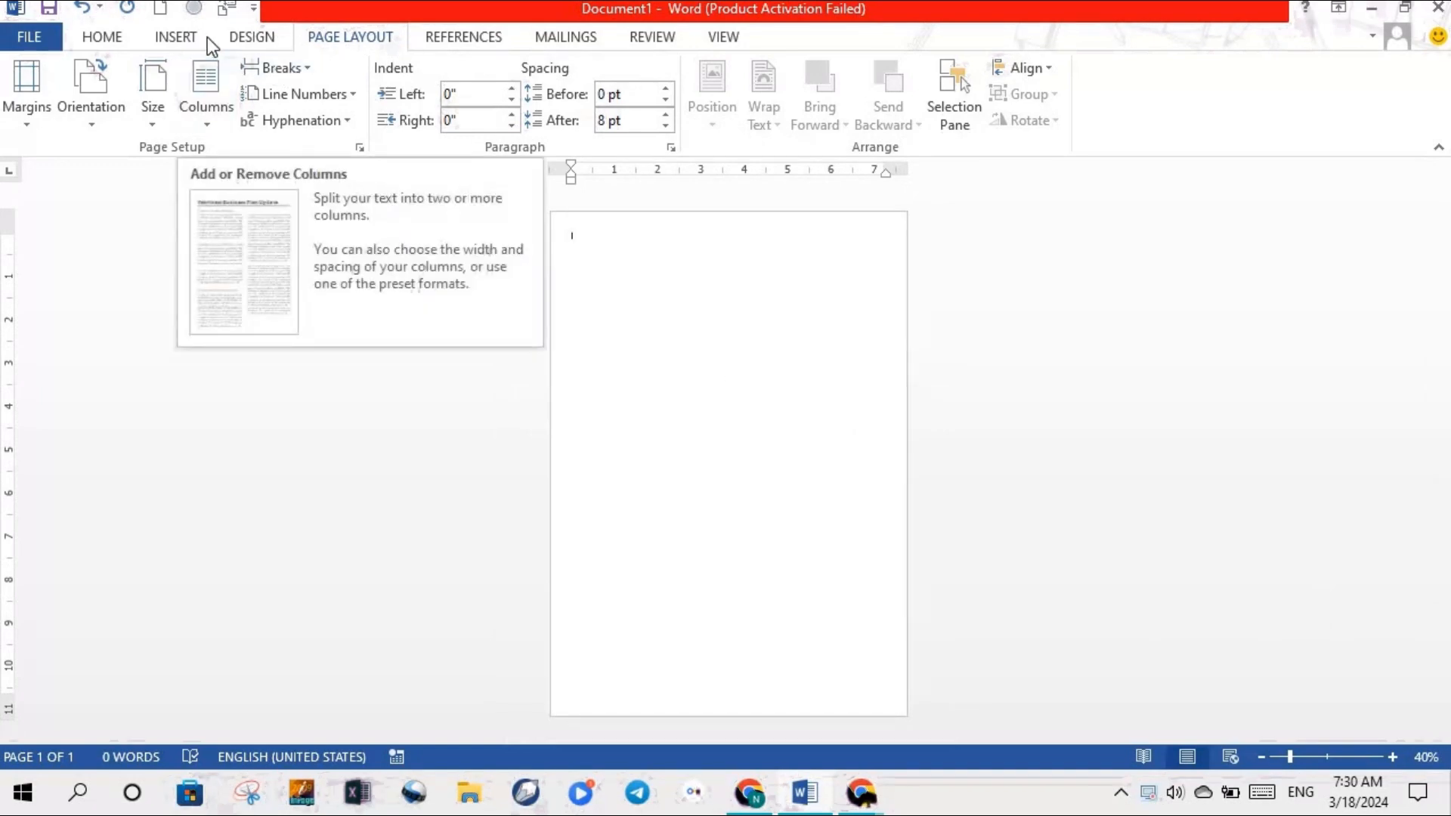
# Step: Set the page background to the theme's medium blue colour
pyautogui.click(259, 42)
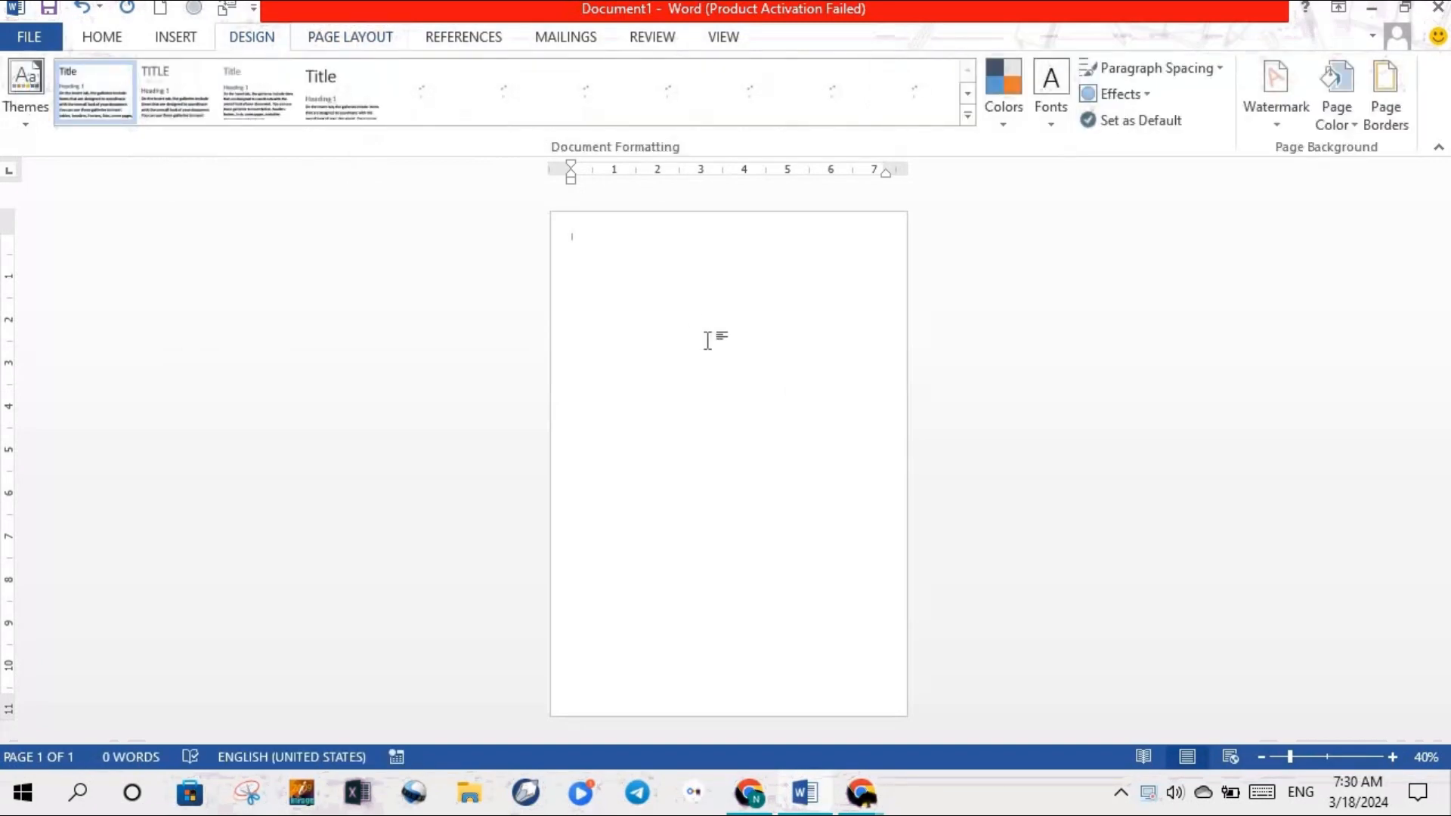
pyautogui.click(1353, 125)
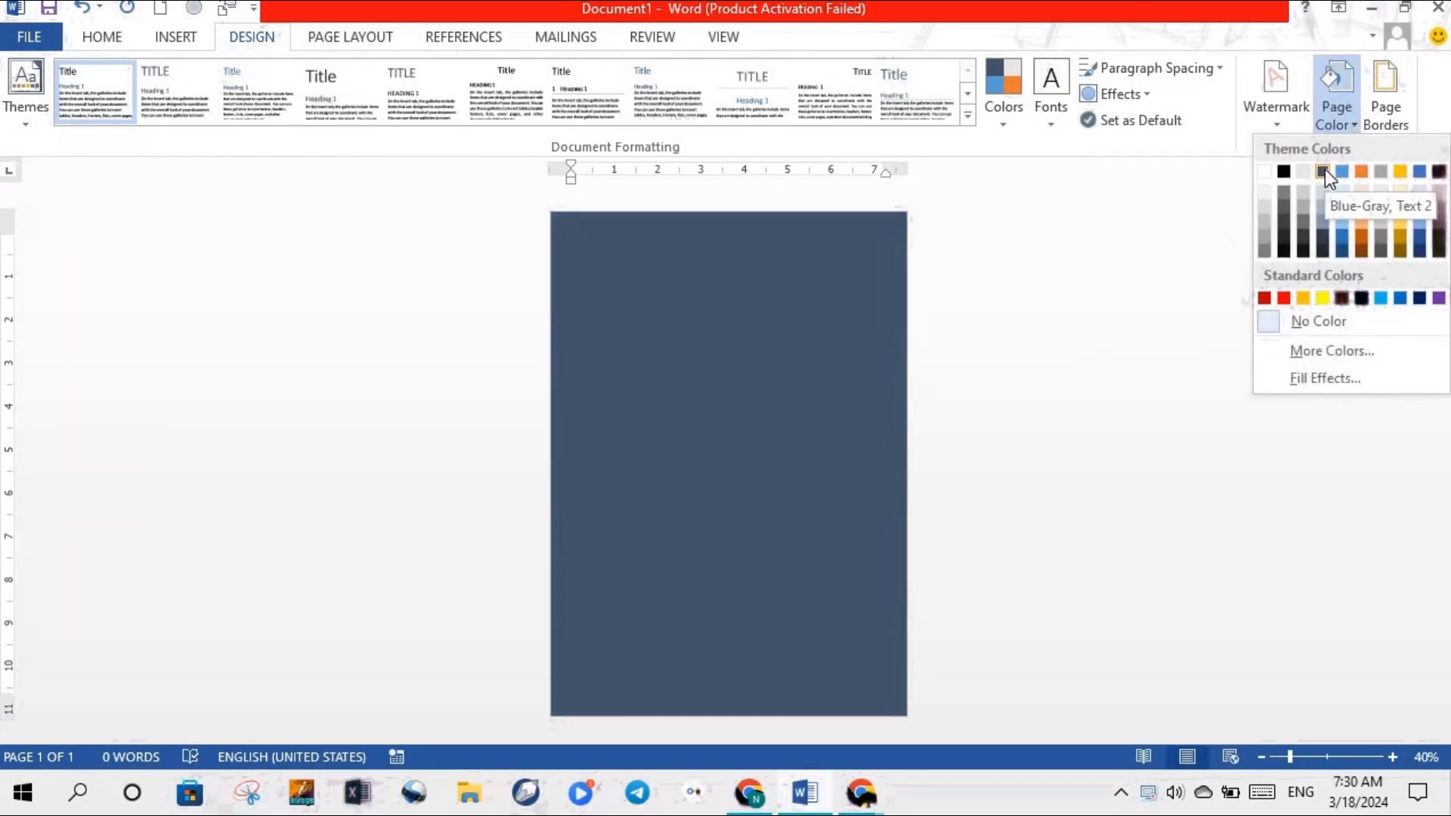
pyautogui.click(1419, 172)
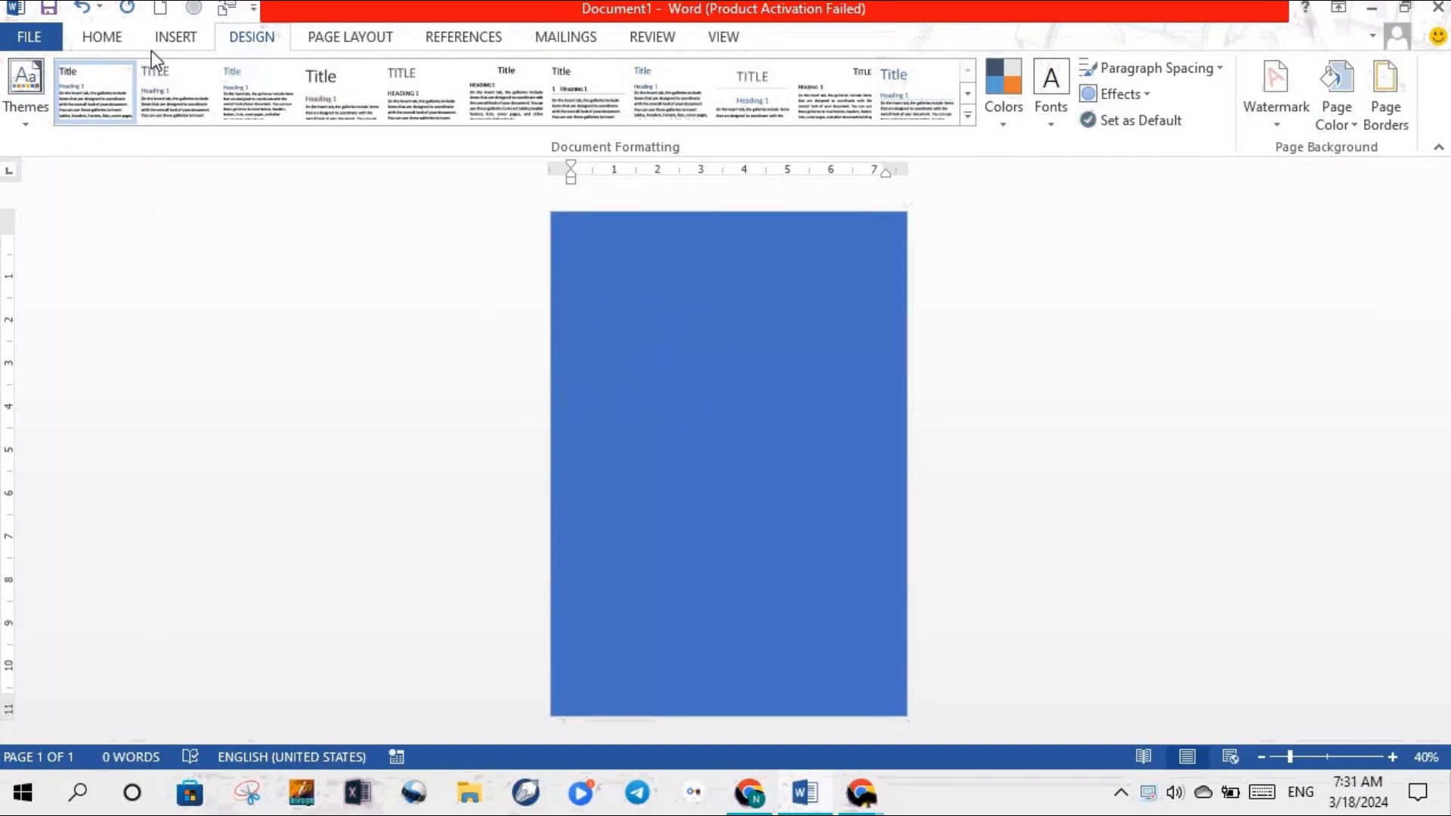
# Step: Draw a rectangle about 8.13" wide and 2.5" high across the middle of the page
pyautogui.click(175, 37)
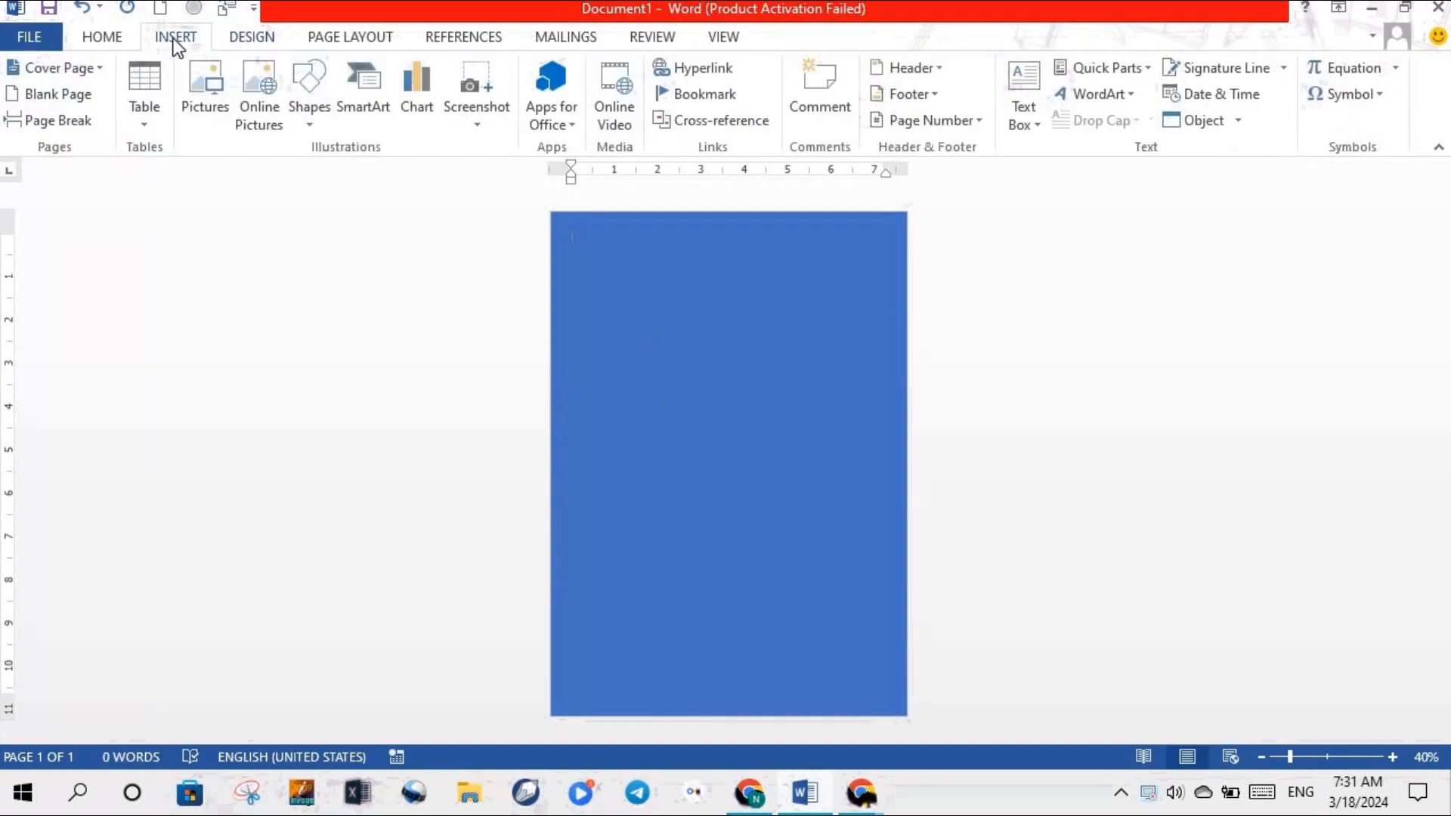
pyautogui.click(320, 121)
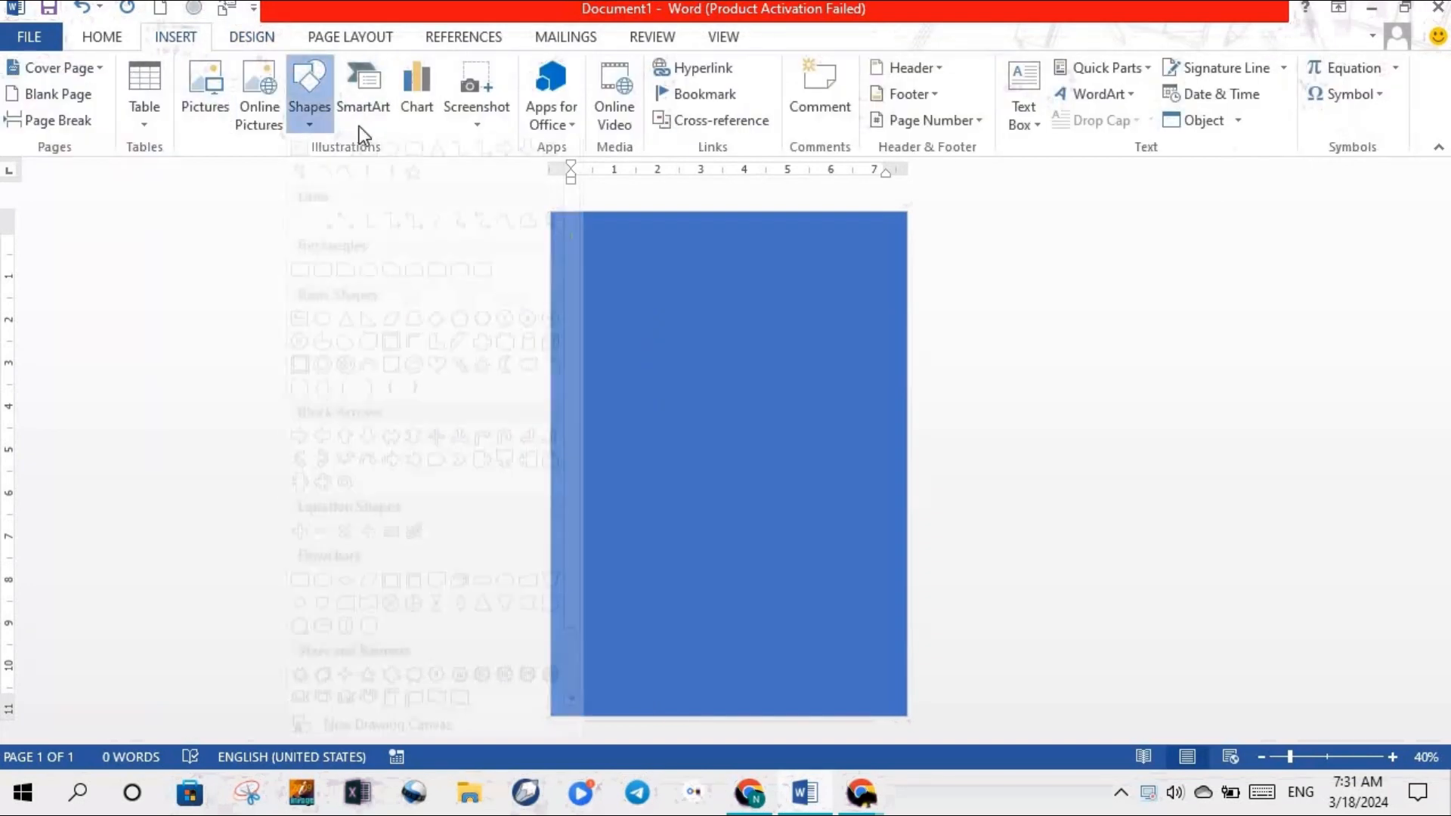
pyautogui.click(373, 169)
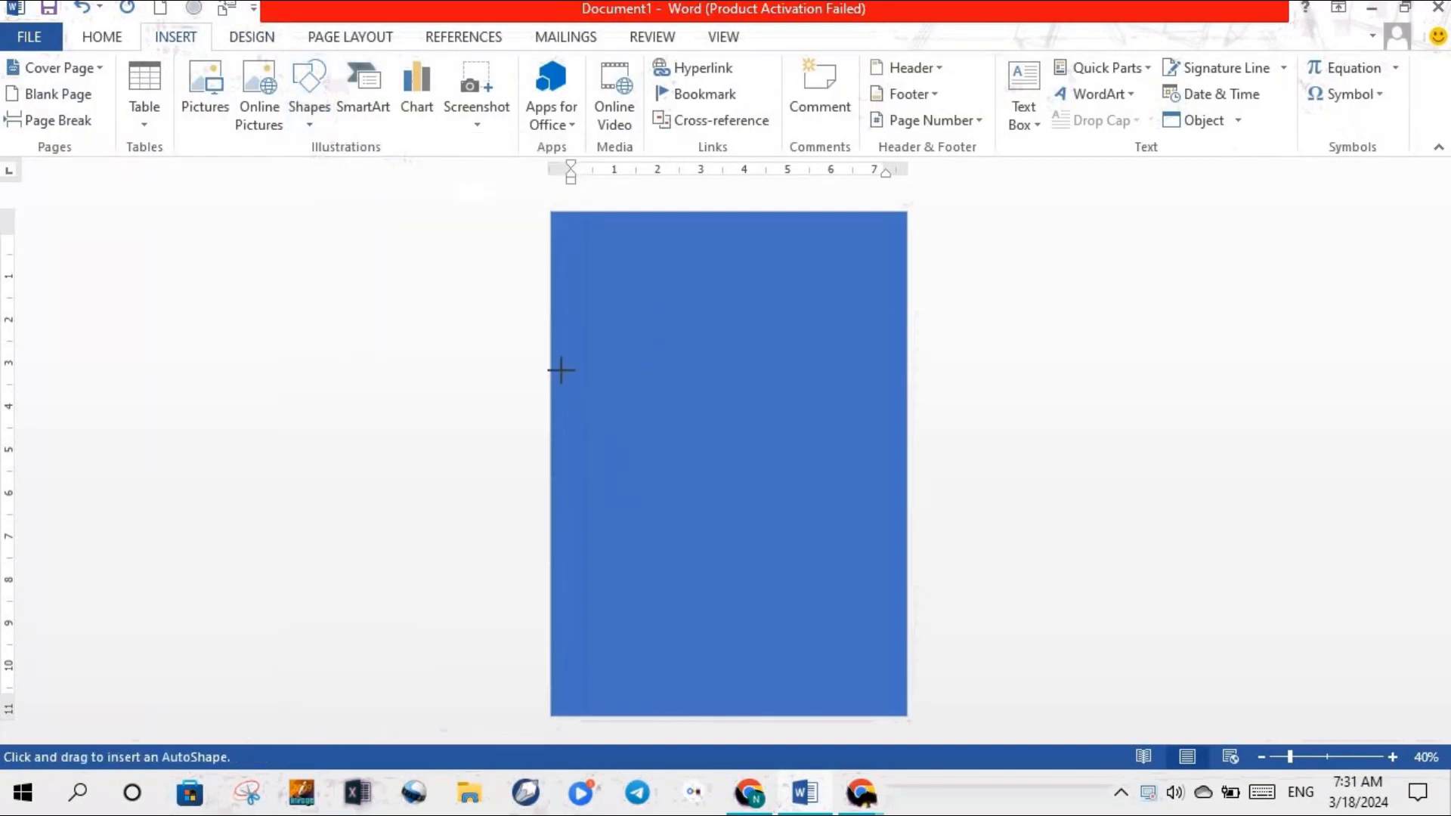
pyautogui.moveTo(551, 389)
pyautogui.mouseDown()
pyautogui.moveTo(700, 385)
pyautogui.moveTo(872, 531)
pyautogui.moveTo(904, 500)
pyautogui.mouseUp()
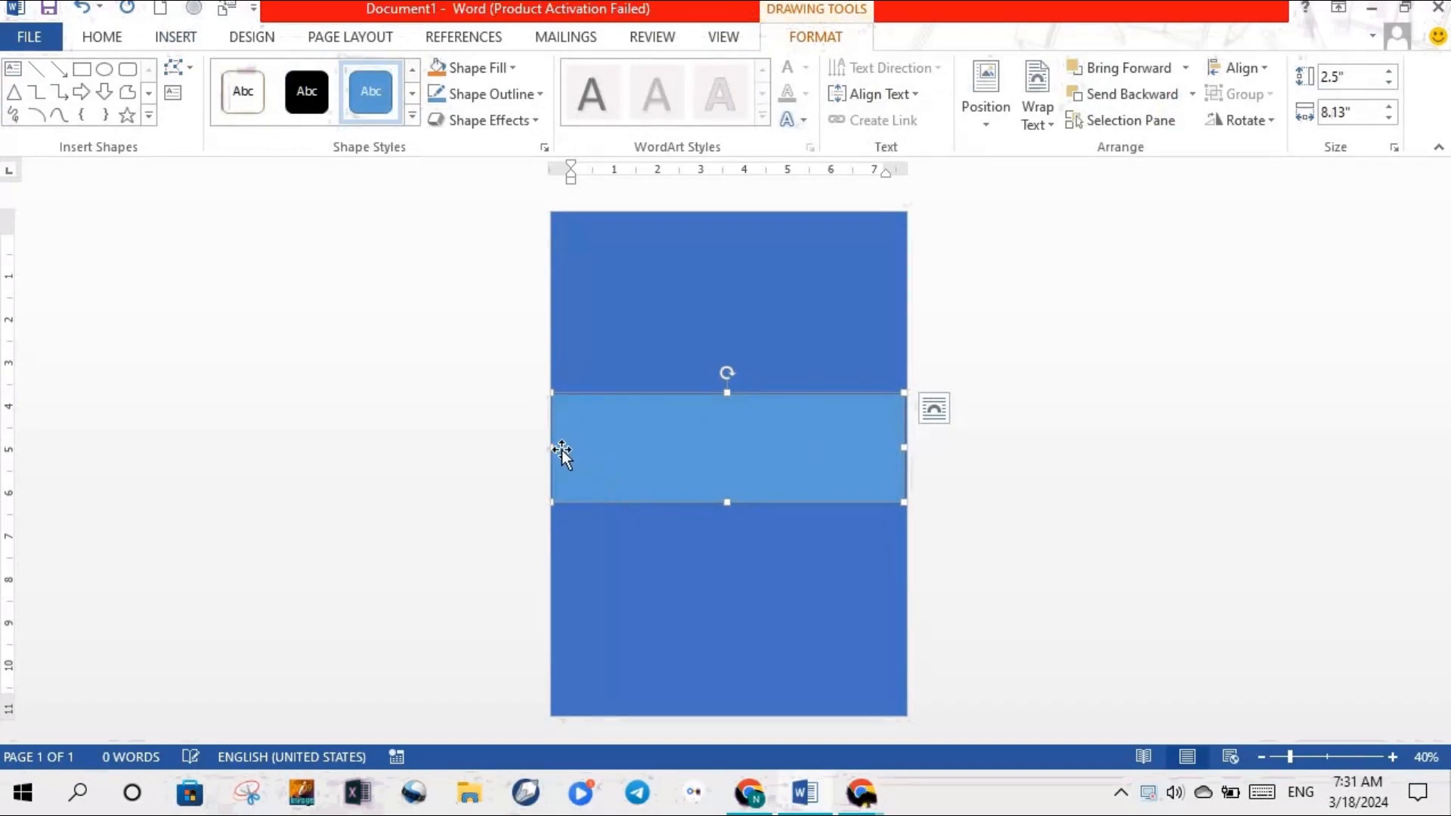
# Step: Resize the rectangle to about 7.76" wide and 4.42" high, leaving narrow gaps at the page's side edges
pyautogui.moveTo(551, 446); pyautogui.dragTo(560, 446)
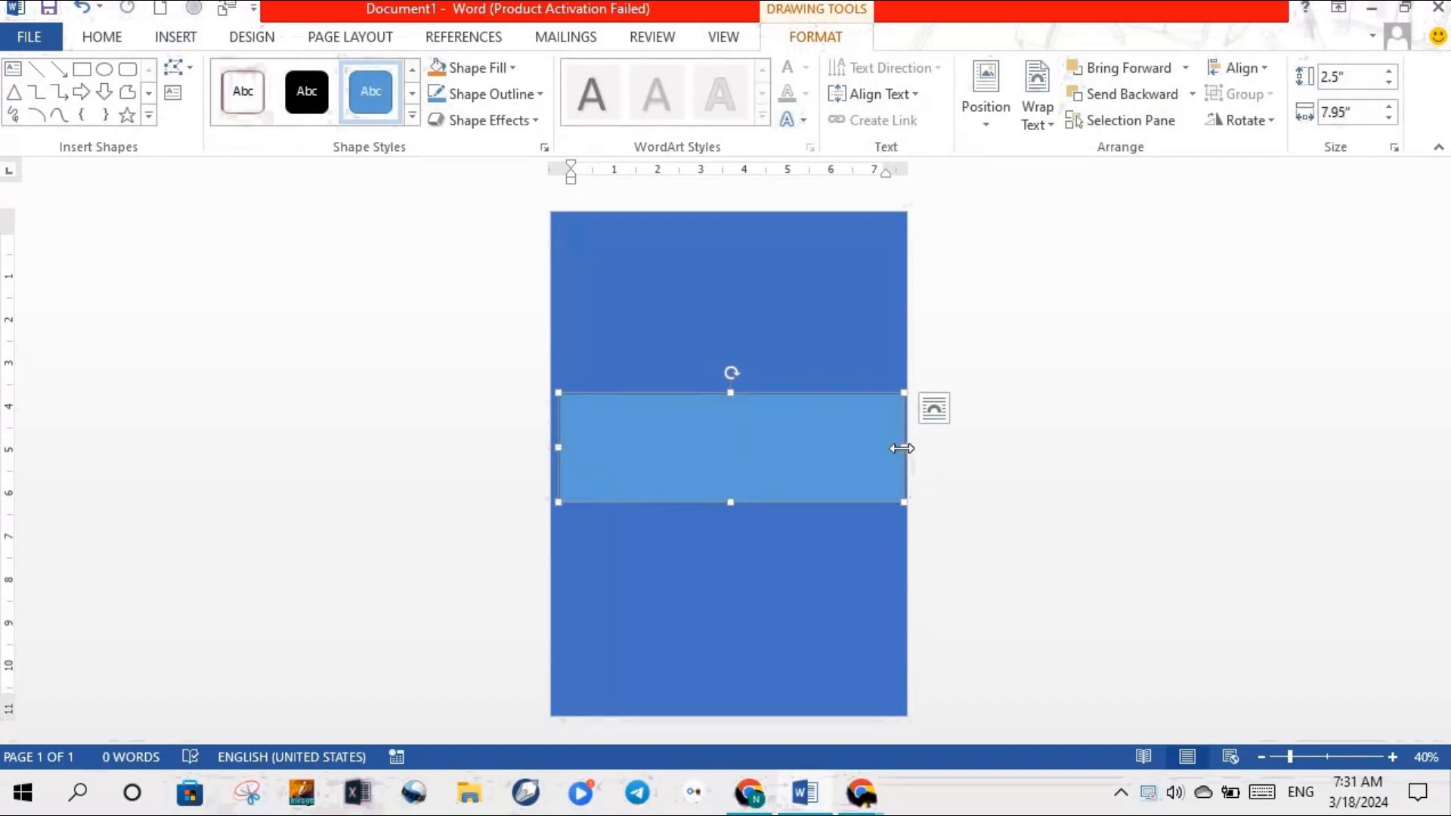
pyautogui.moveTo(901, 449); pyautogui.dragTo(904, 447)
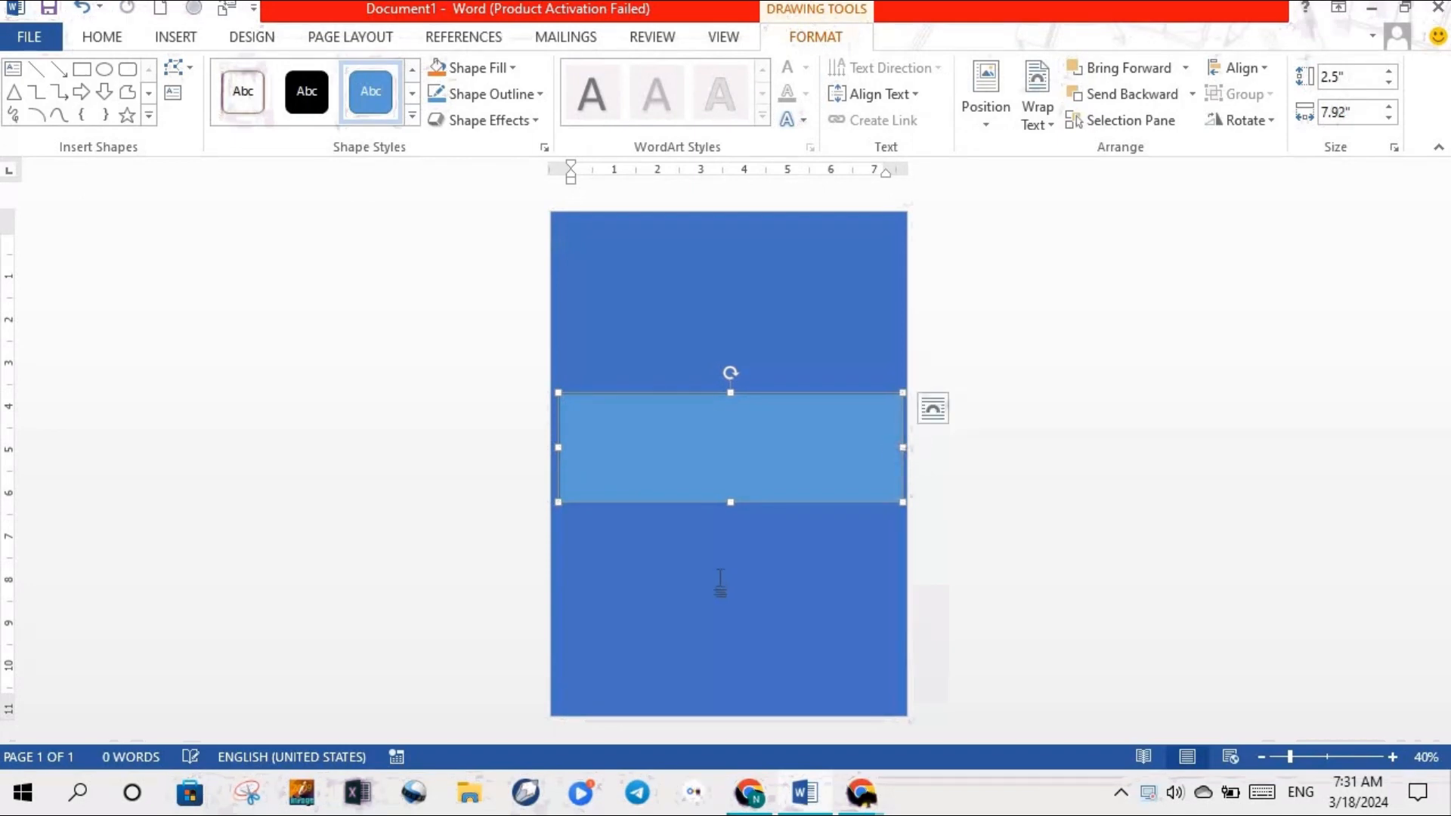
pyautogui.moveTo(729, 506); pyautogui.dragTo(731, 563)
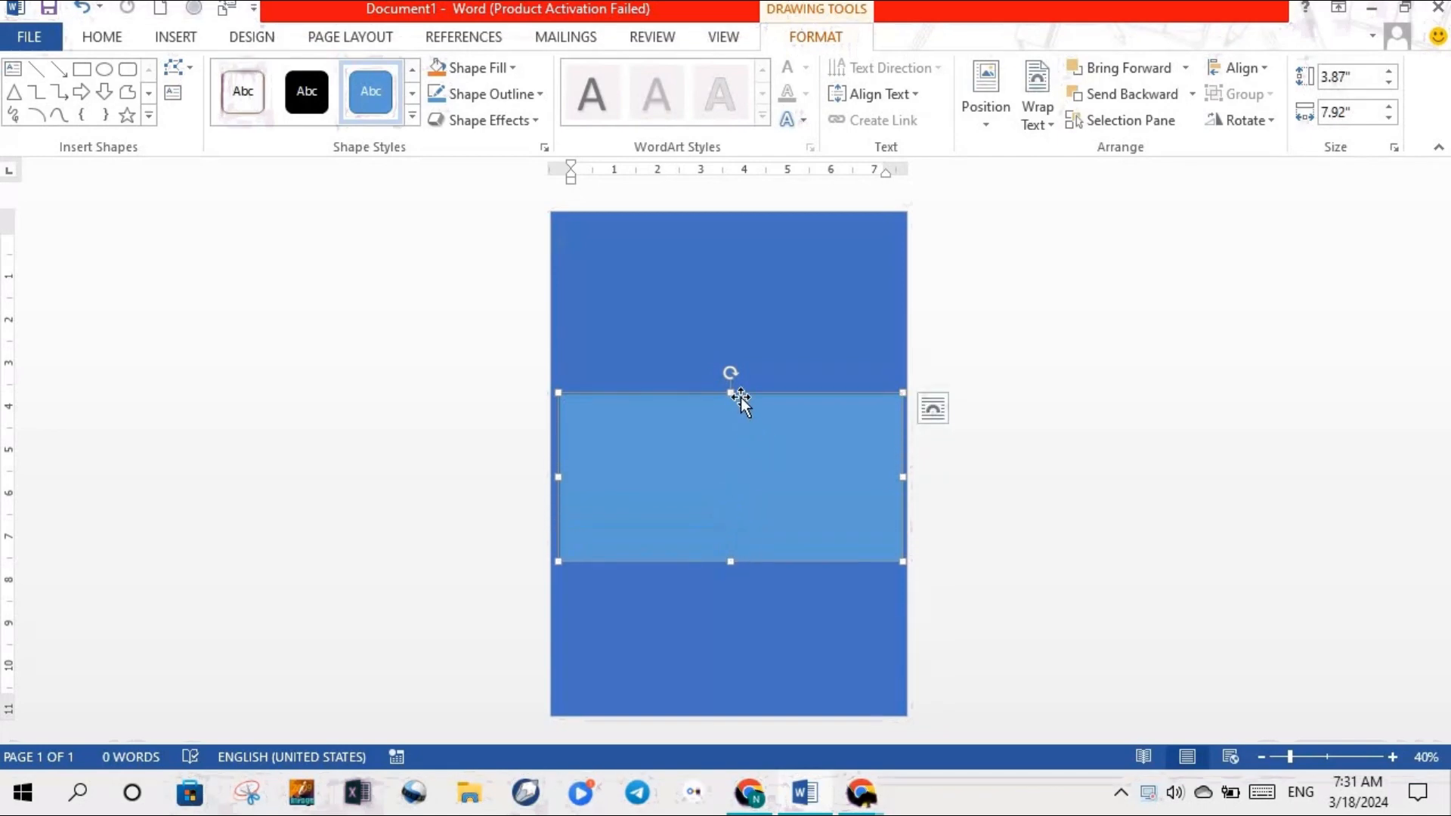
pyautogui.moveTo(729, 389); pyautogui.dragTo(730, 368)
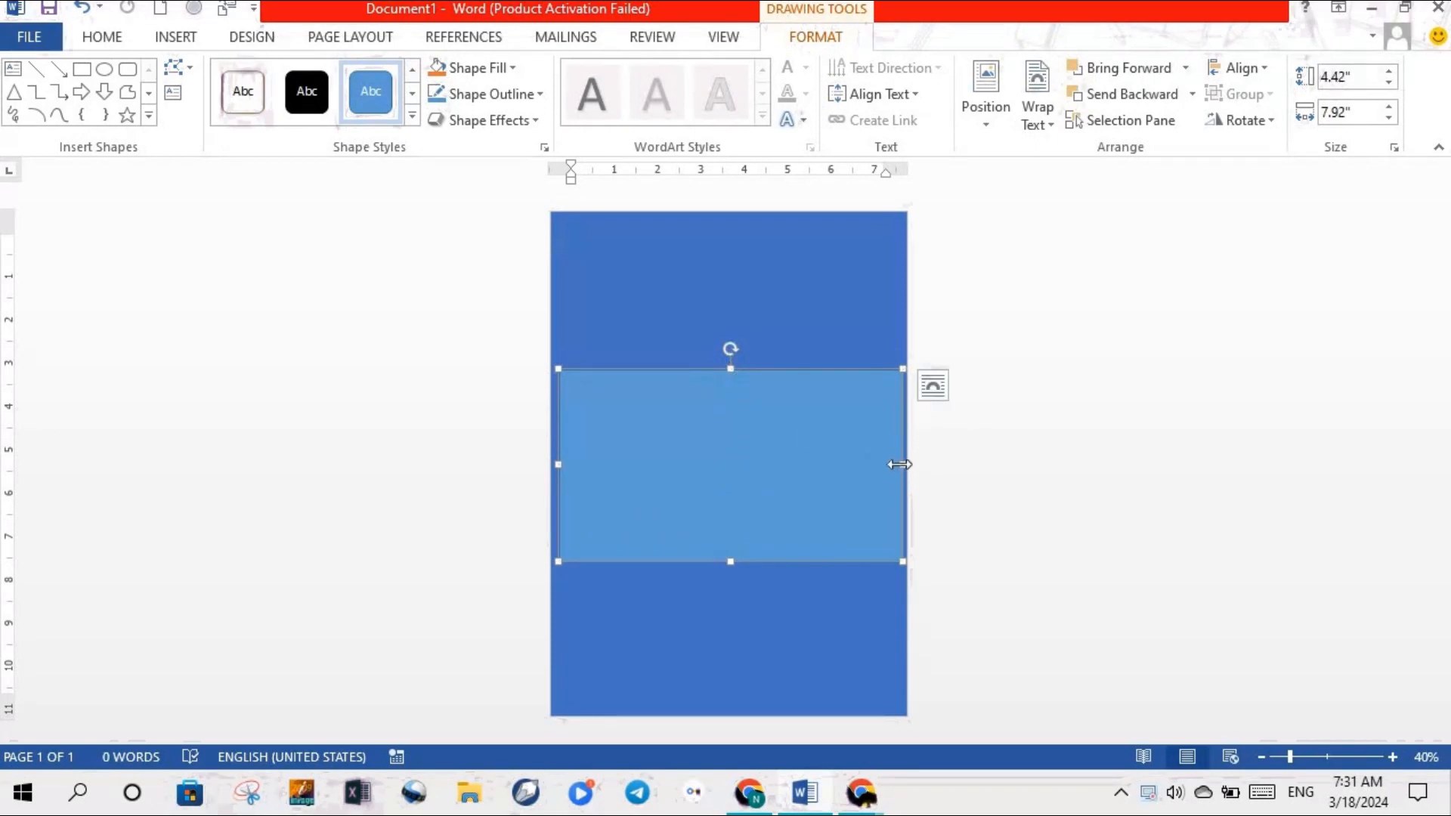
pyautogui.moveTo(895, 465); pyautogui.dragTo(888, 465)
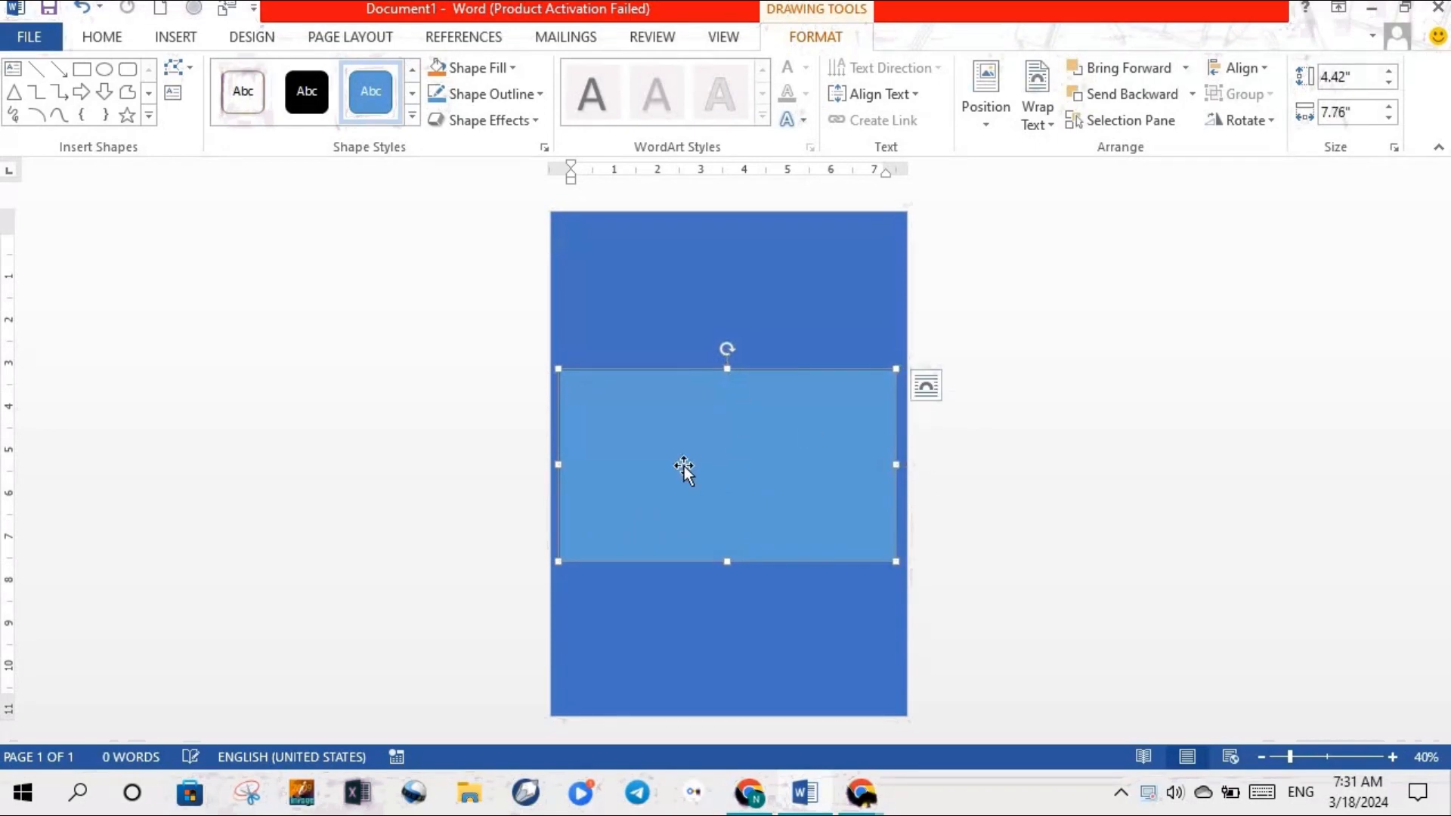
# Step: Nudge the rectangle in small steps to even out its gaps to the page's side edges
pyautogui.press('Right')
pyautogui.press('Right')
pyautogui.press('Right')
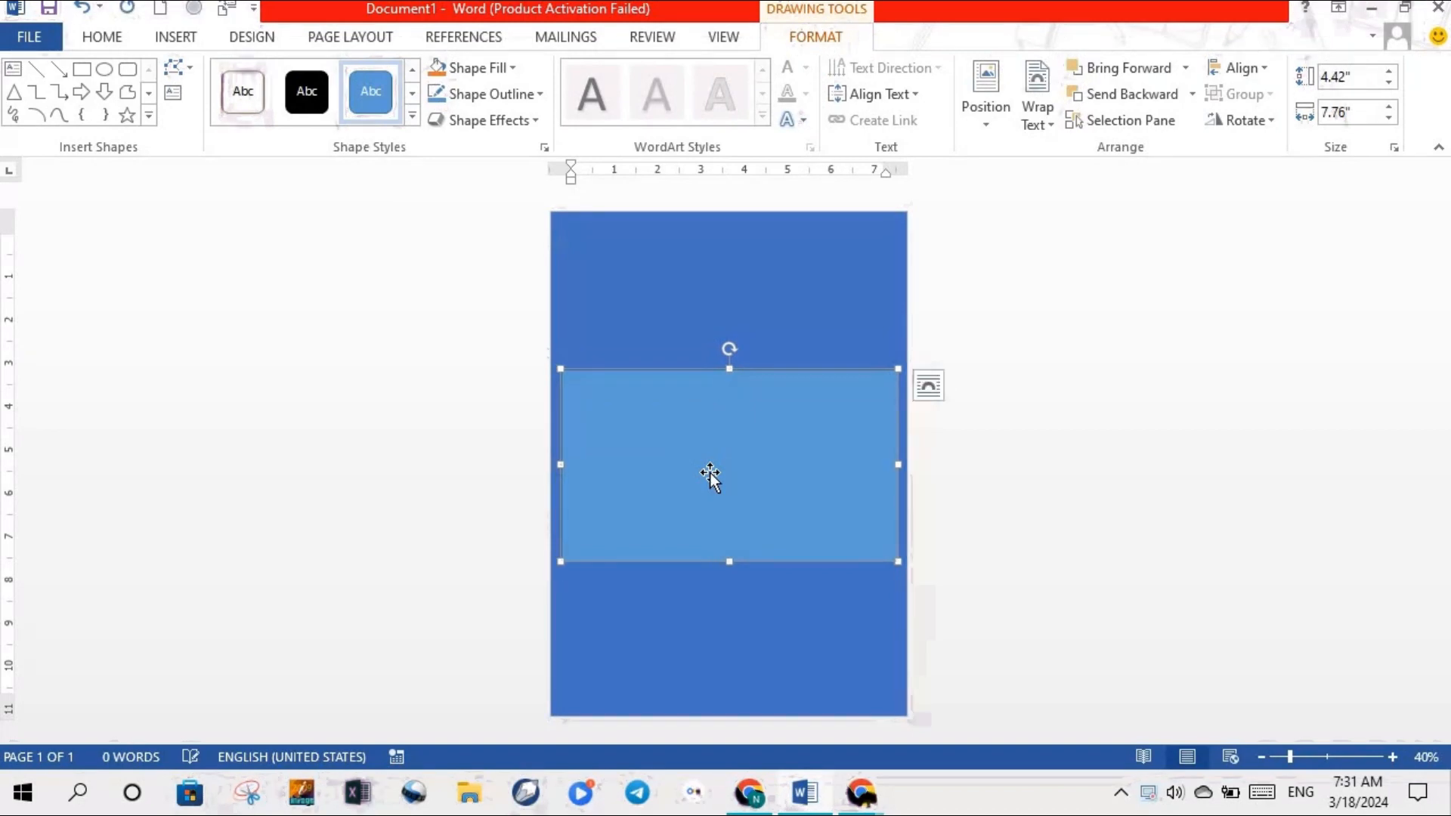
pyautogui.press('Left')
pyautogui.press('Left')
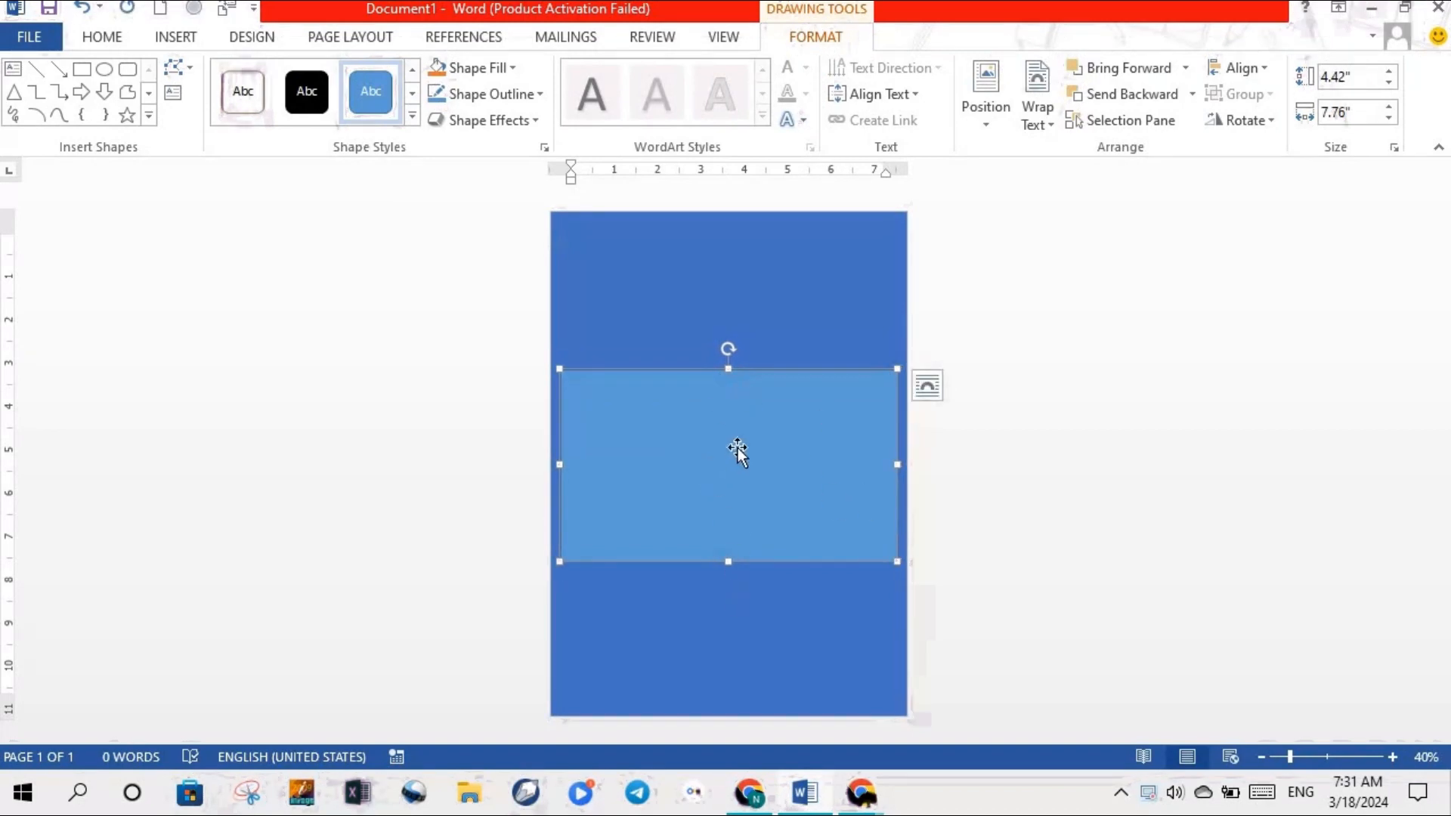
pyautogui.press('Up')
pyautogui.press('Up')
pyautogui.press('Up')
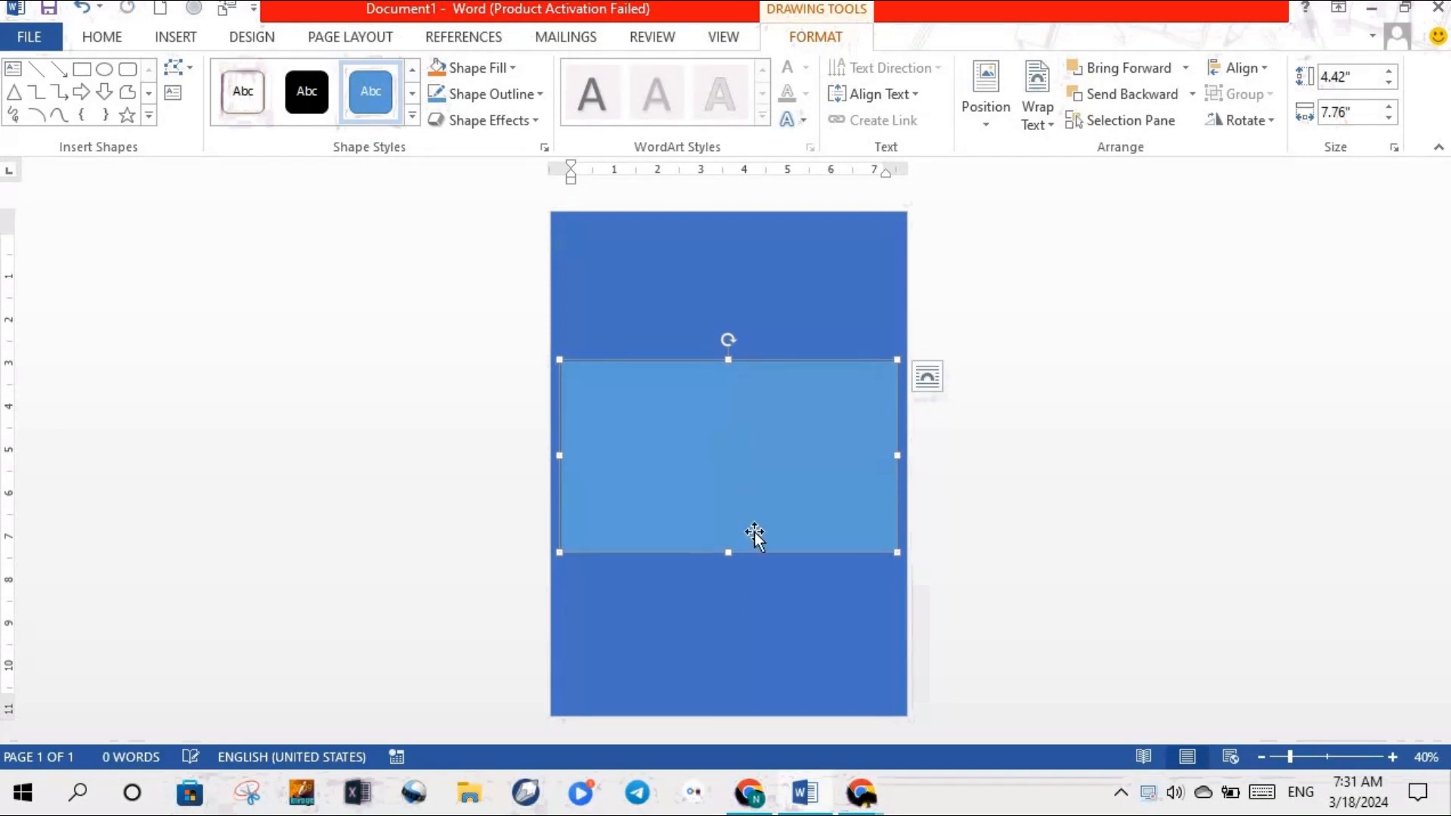
pyautogui.press('Down')
pyautogui.press('Down')
pyautogui.press('Down')
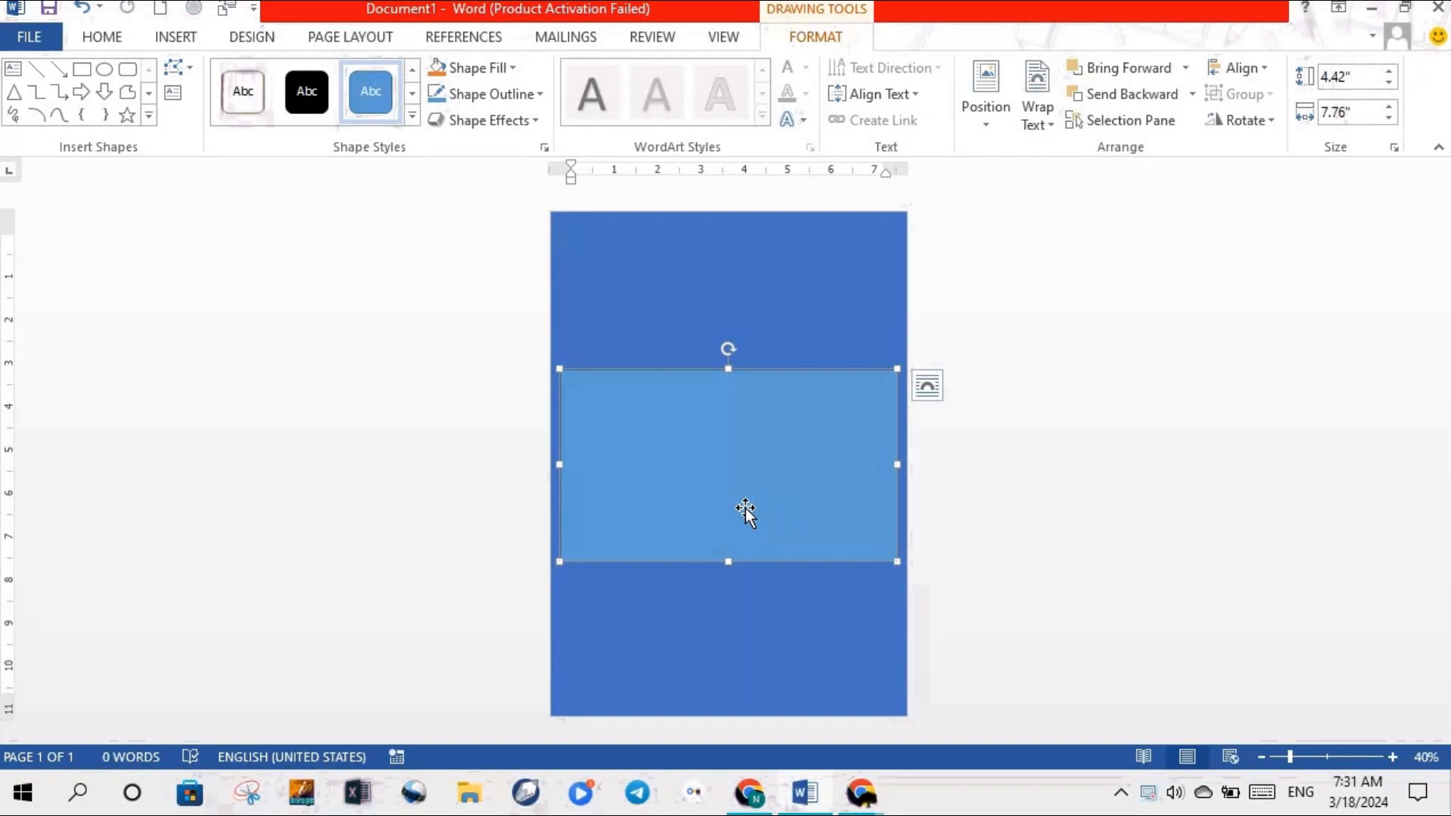
# Step: Change the rectangle's fill to white
pyautogui.click(927, 385)
pyautogui.click(927, 385)
pyautogui.click(500, 68)
pyautogui.click(440, 269)
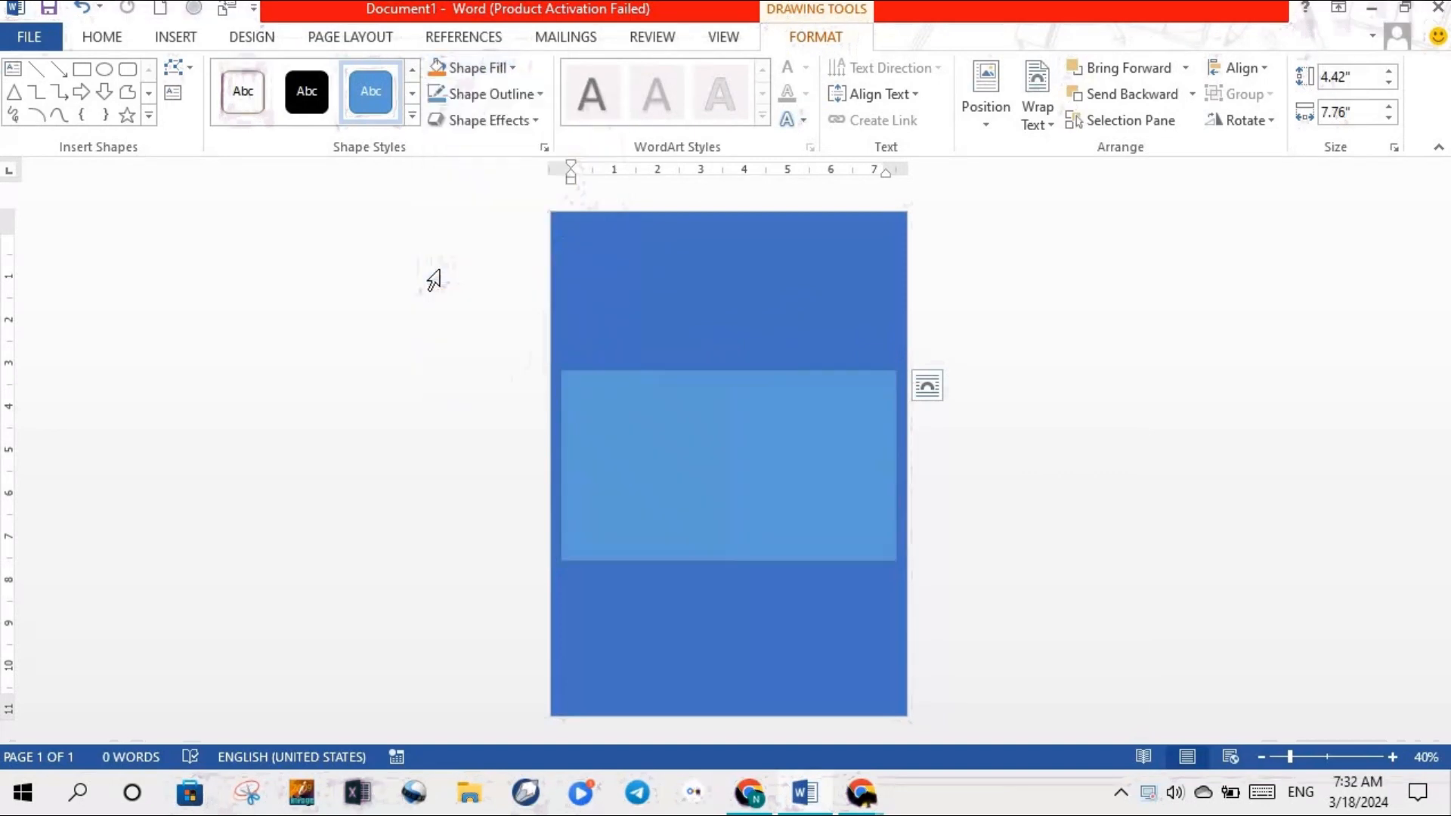
pyautogui.click(493, 70)
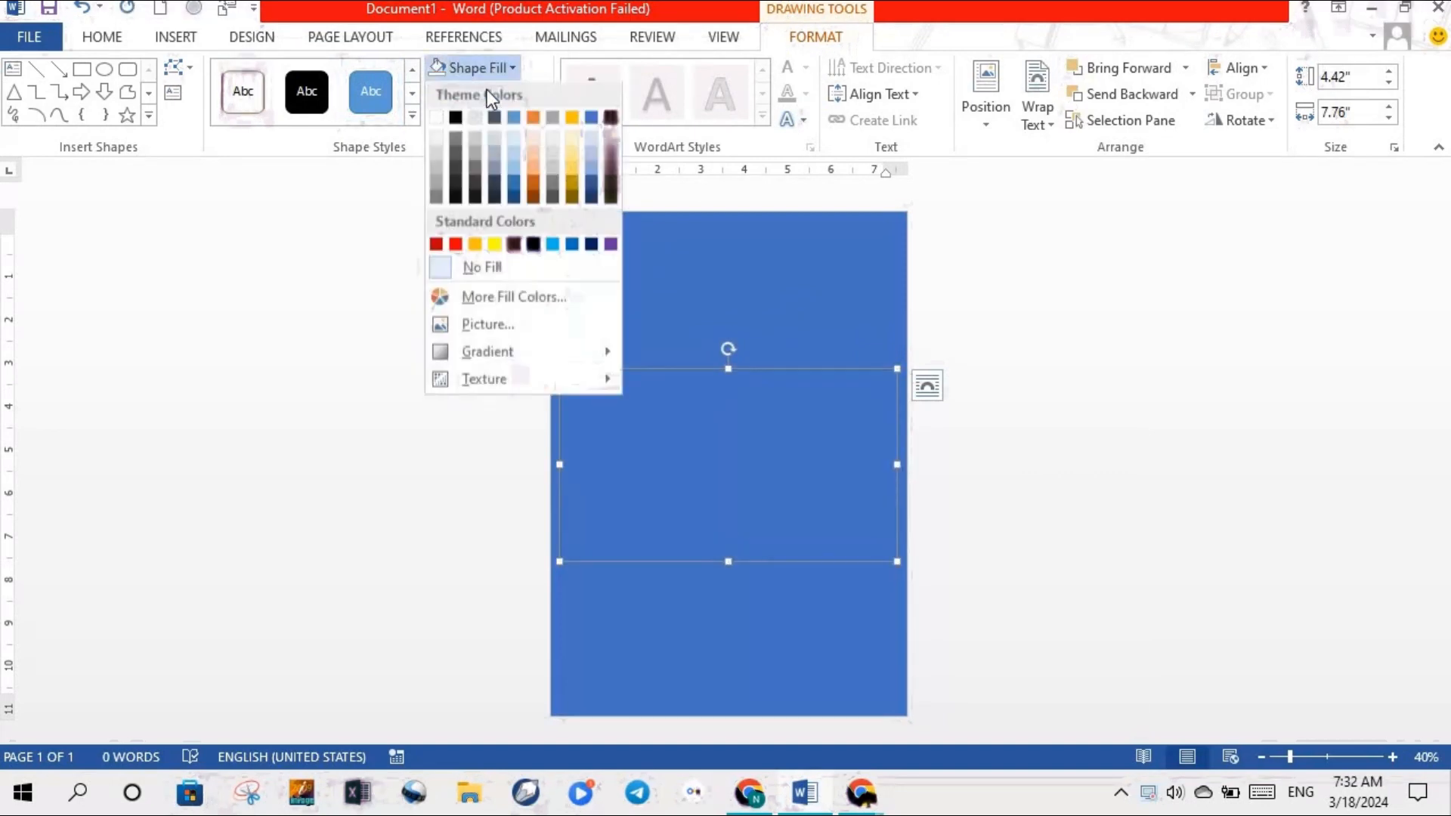
pyautogui.click(441, 115)
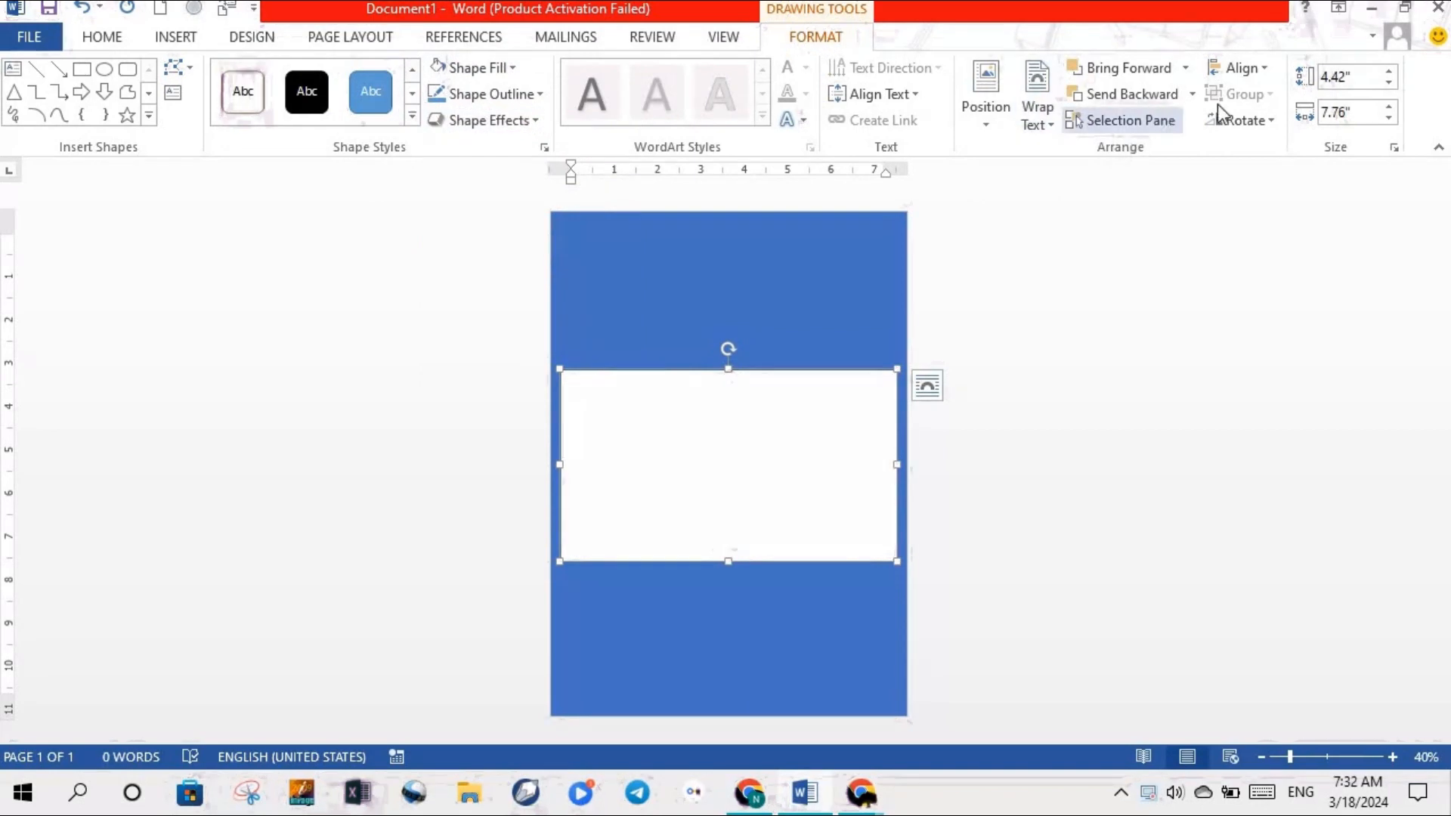
# Step: Align the white rectangle to the center and middle relative to the page margins
pyautogui.click(1261, 76)
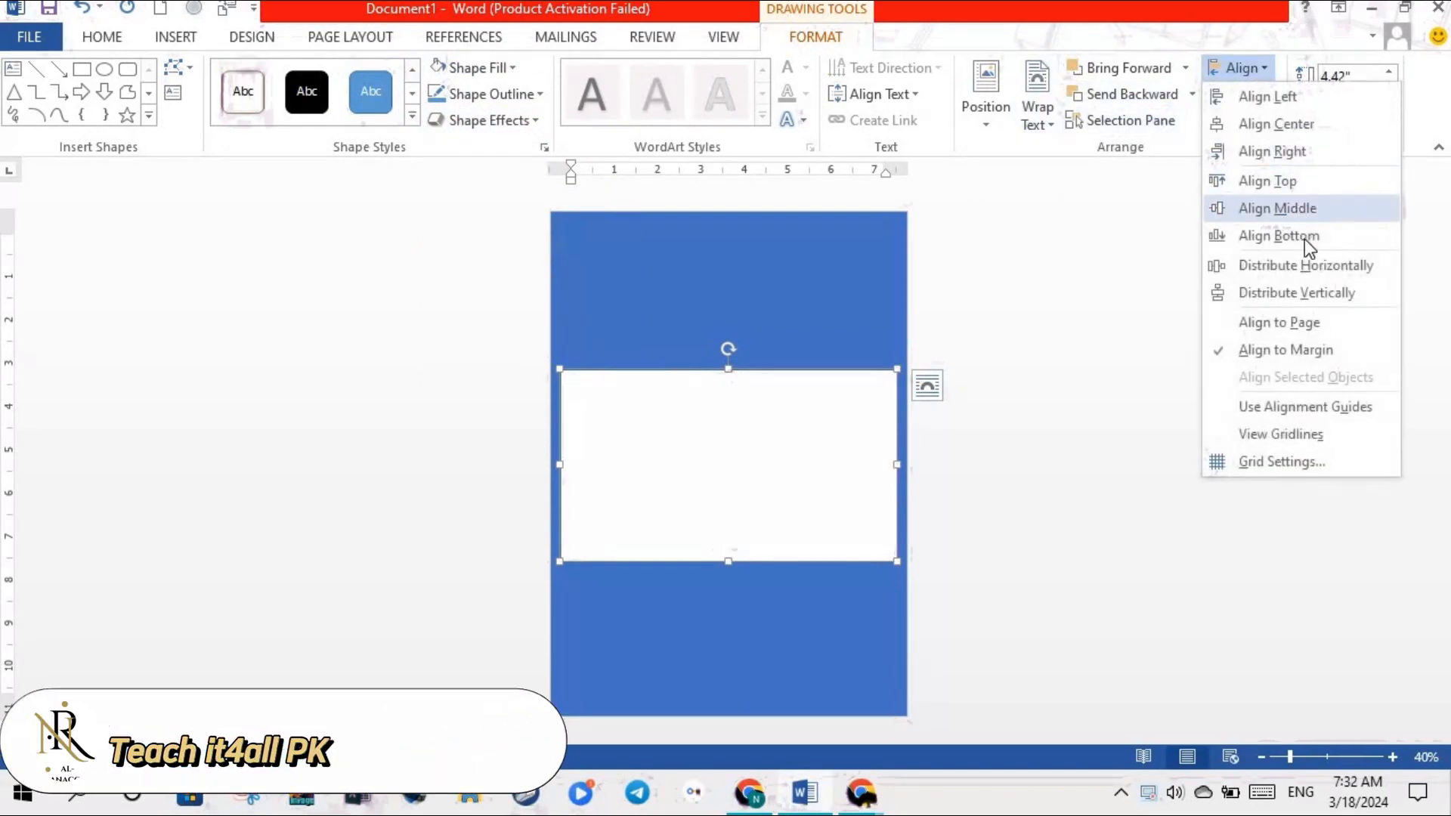
pyautogui.click(1284, 125)
pyautogui.click(1268, 70)
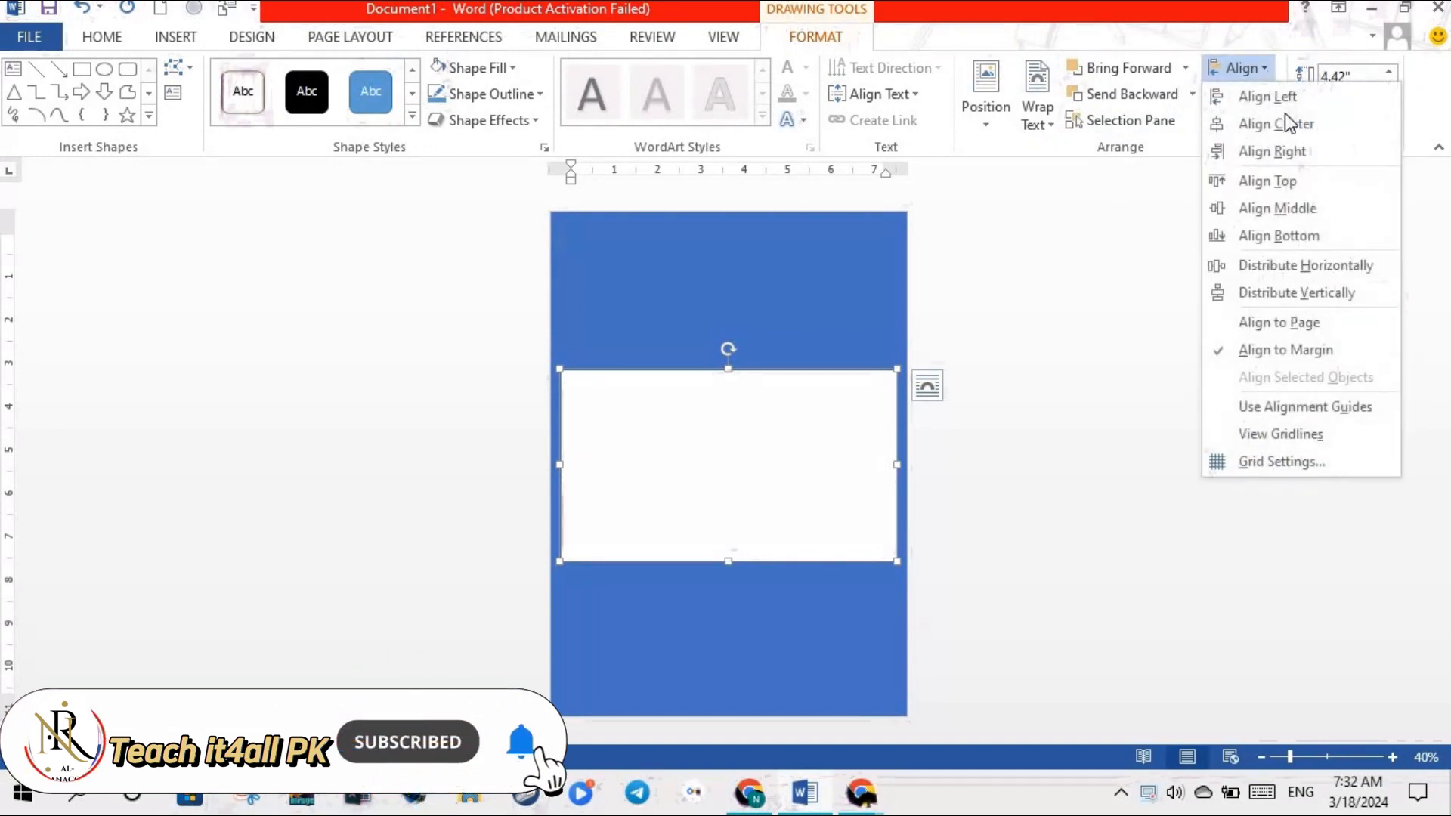
pyautogui.click(1310, 212)
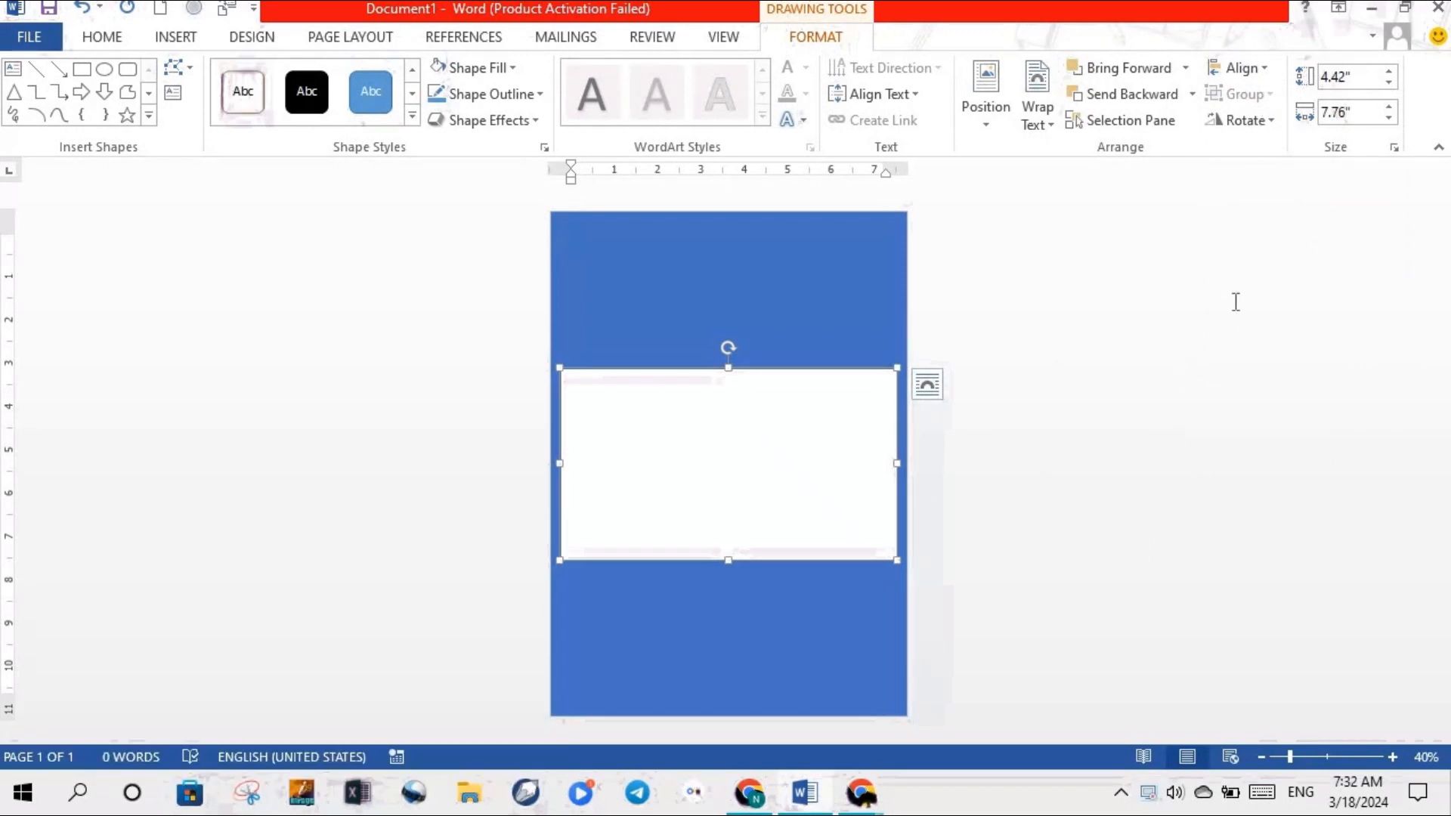
# Step: Duplicate the white rectangle, place the copy above the original near the page's top edge, and reduce its height to about 3"
pyautogui.hotkey('ctrl', 'd')
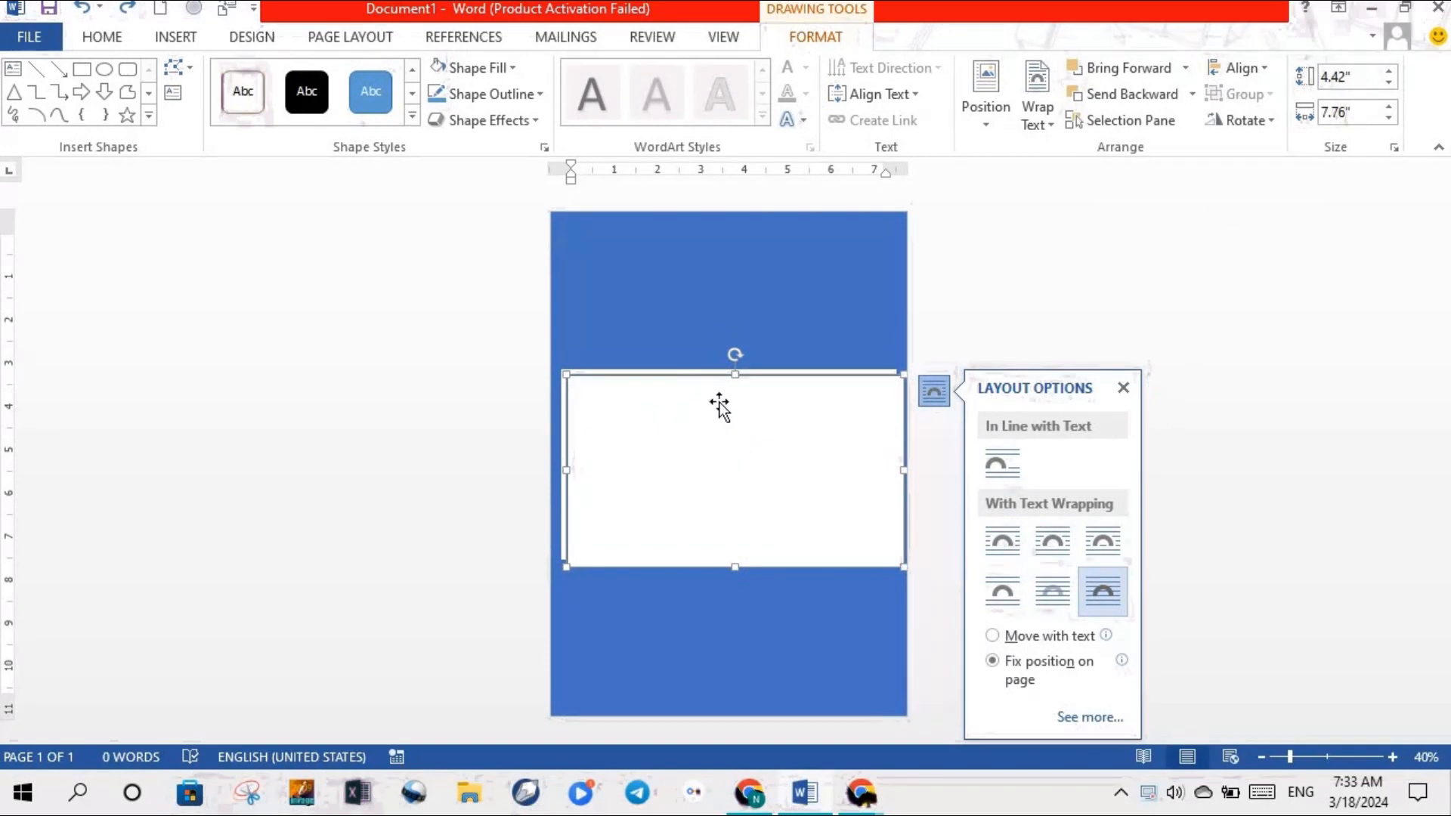
pyautogui.moveTo(723, 477); pyautogui.dragTo(715, 312)
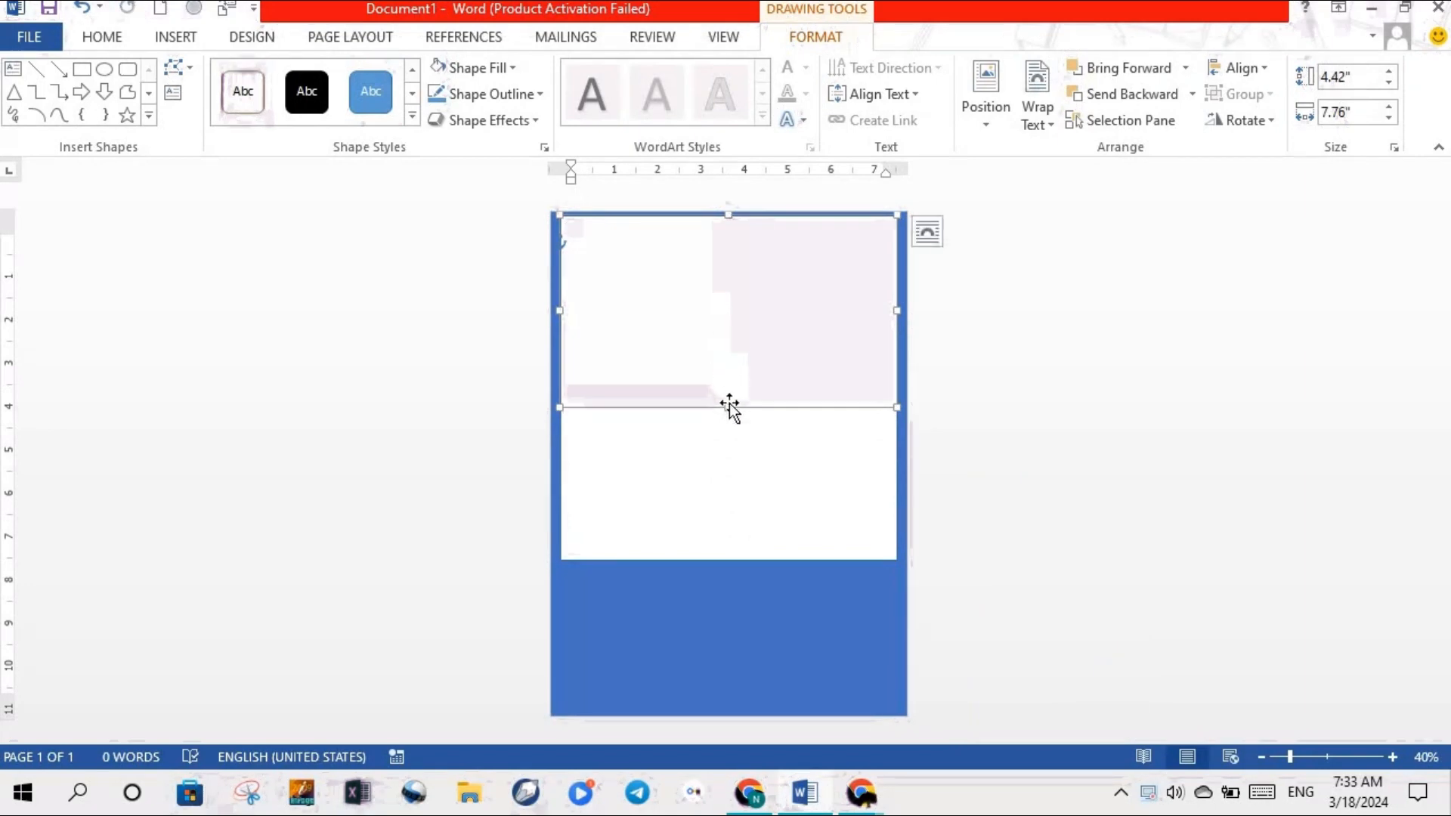
pyautogui.moveTo(729, 406); pyautogui.dragTo(729, 374)
pyautogui.moveTo(729, 358); pyautogui.dragTo(730, 352)
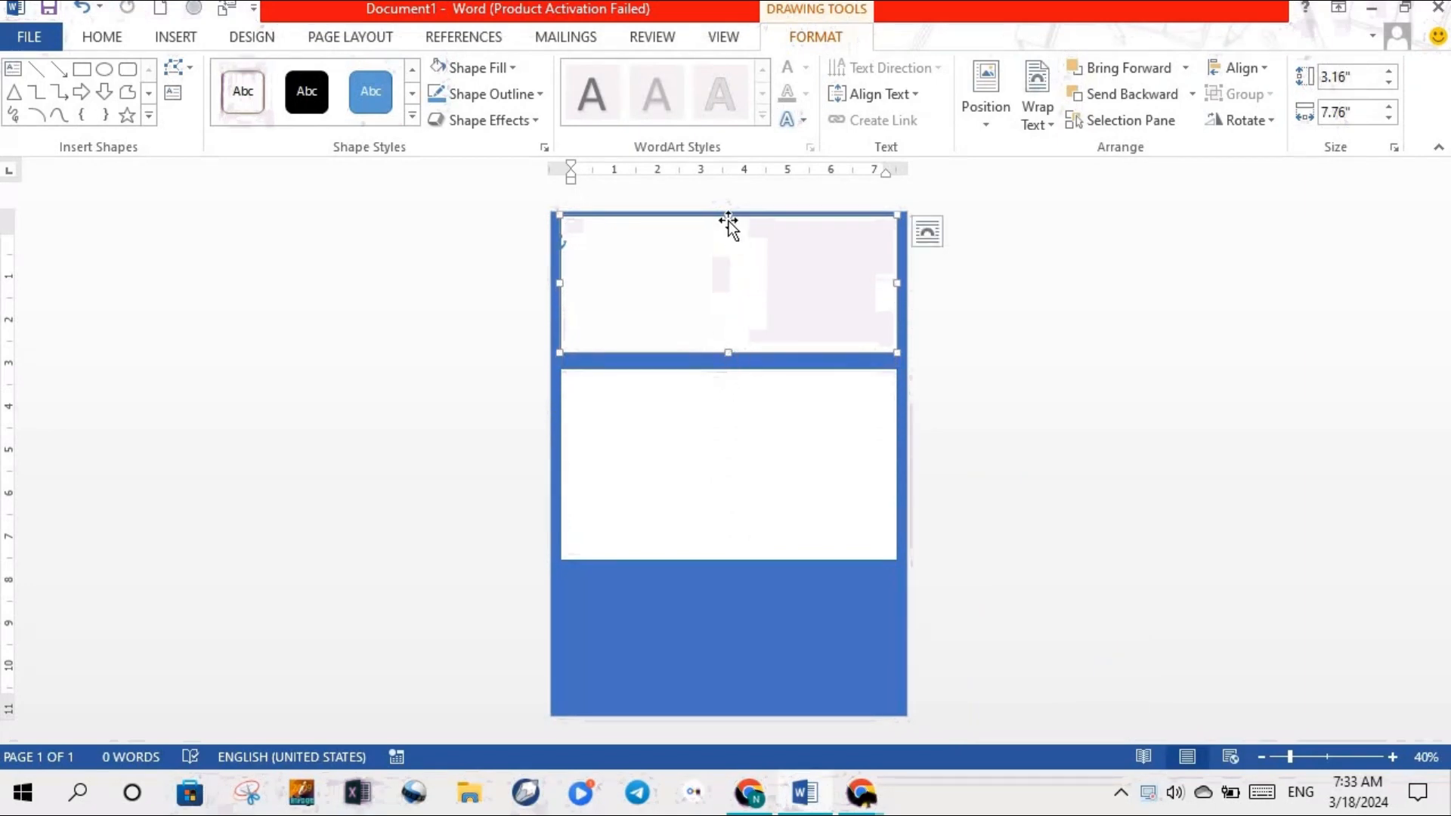
pyautogui.moveTo(726, 220); pyautogui.dragTo(729, 221)
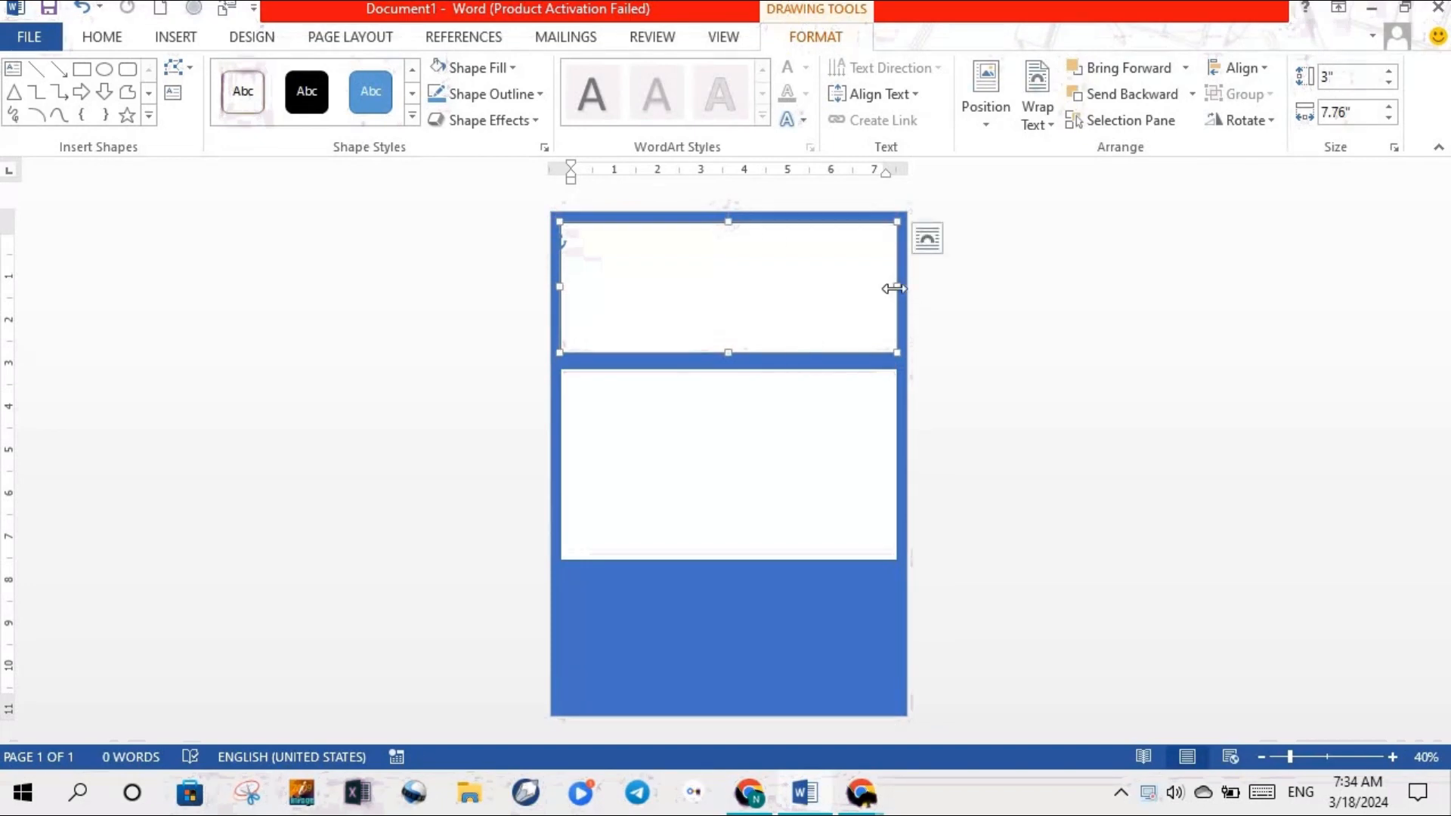
# Step: Narrow the upper rectangle from its right side to about 2.34" wide
pyautogui.moveTo(889, 287); pyautogui.dragTo(890, 287)
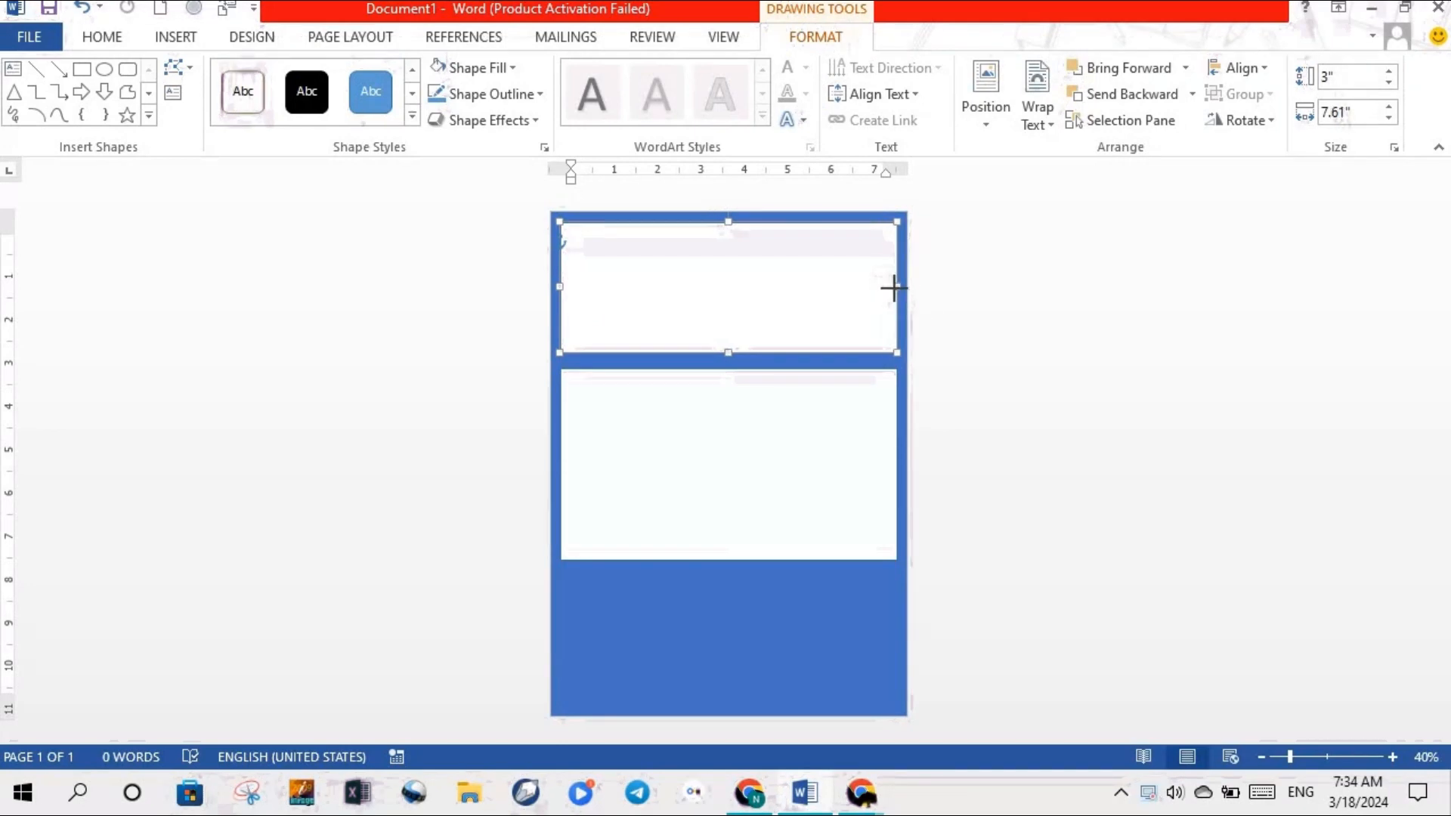
pyautogui.hotkey('ctrl', 'z')
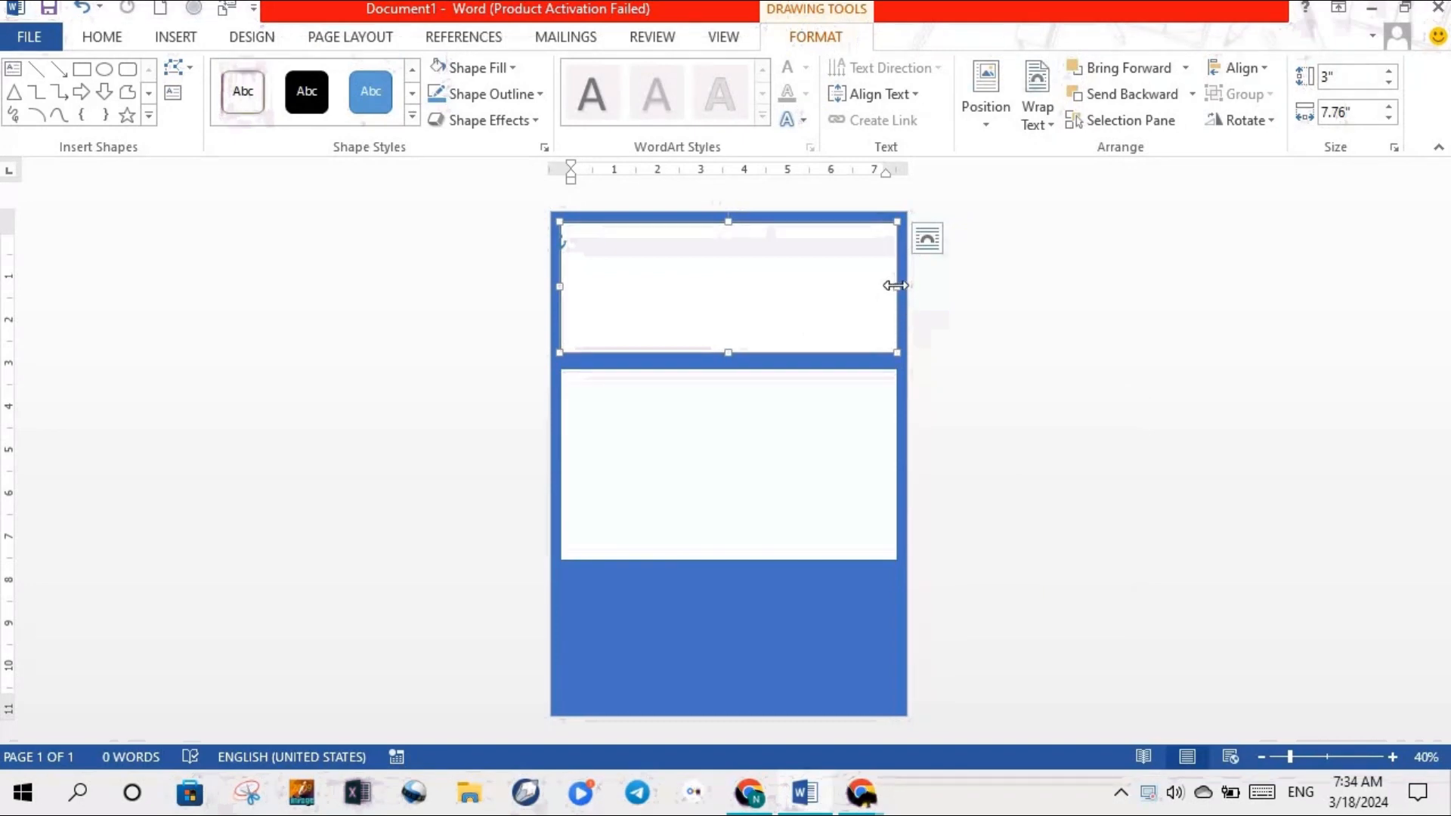
pyautogui.moveTo(895, 287); pyautogui.dragTo(662, 286)
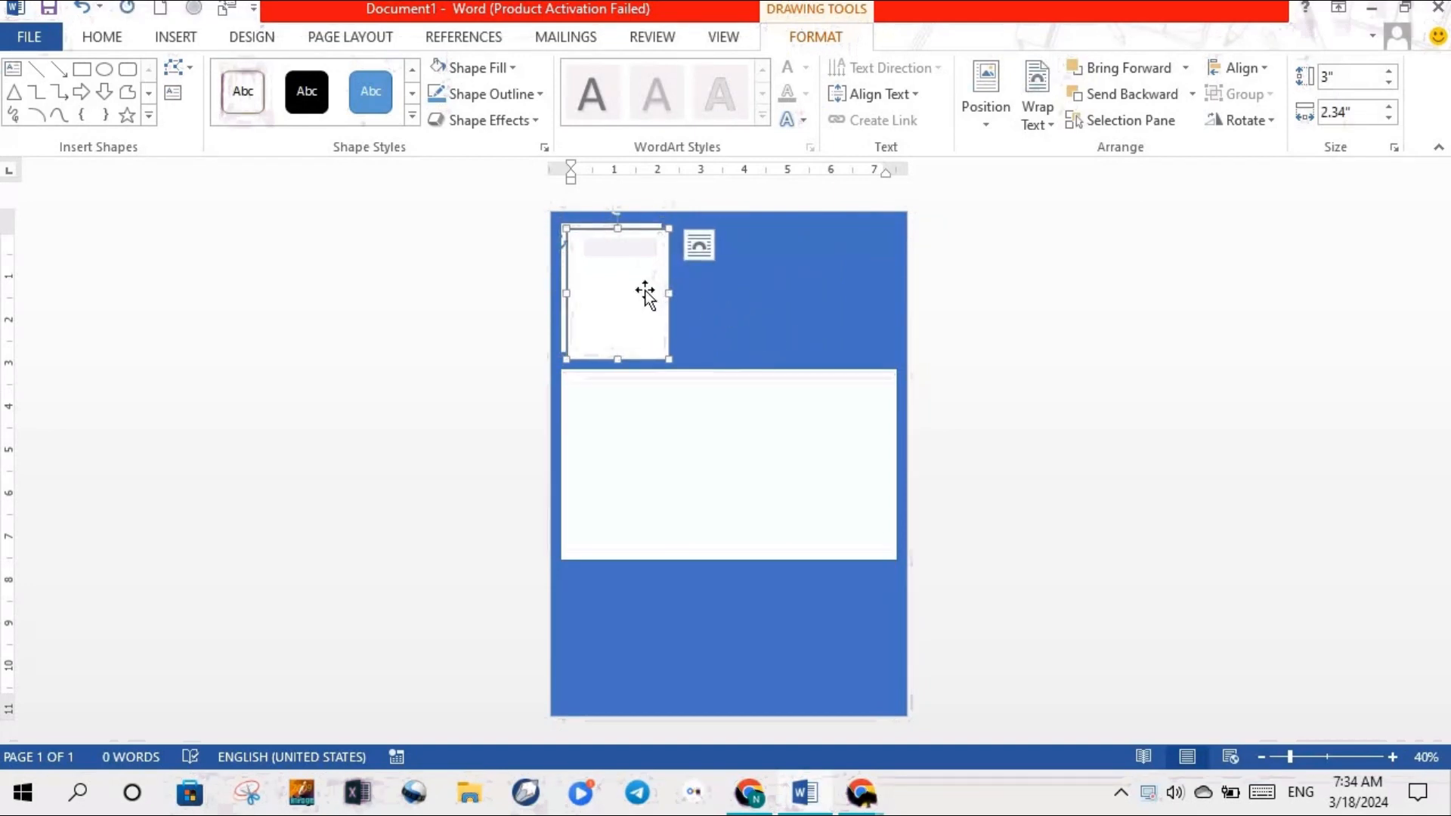
# Step: Duplicate the small rectangle twice to form a row of three, and nudge the third one toward the page's right edge
pyautogui.moveTo(647, 295); pyautogui.dragTo(754, 285)
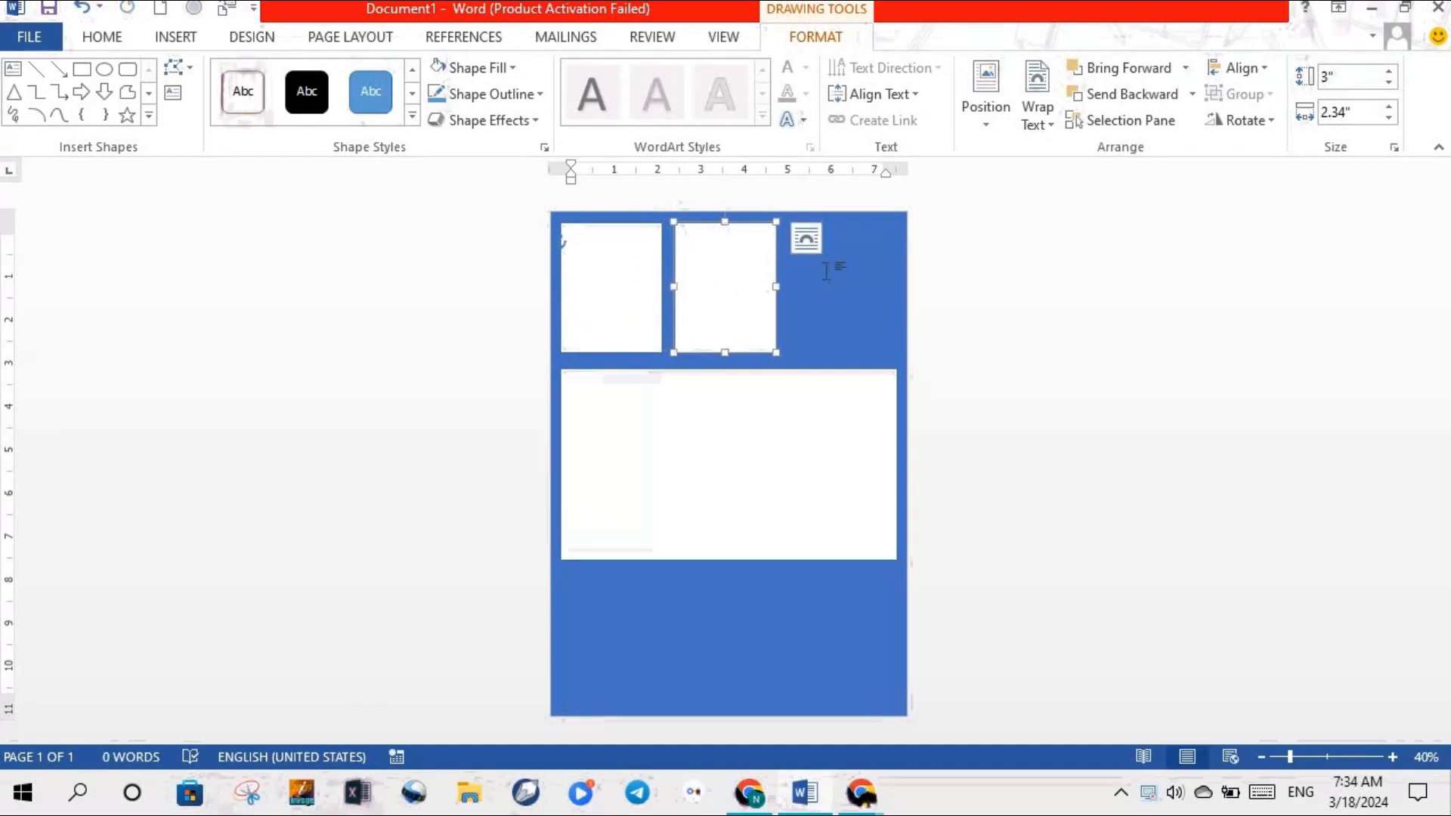
pyautogui.moveTo(750, 265); pyautogui.dragTo(828, 268)
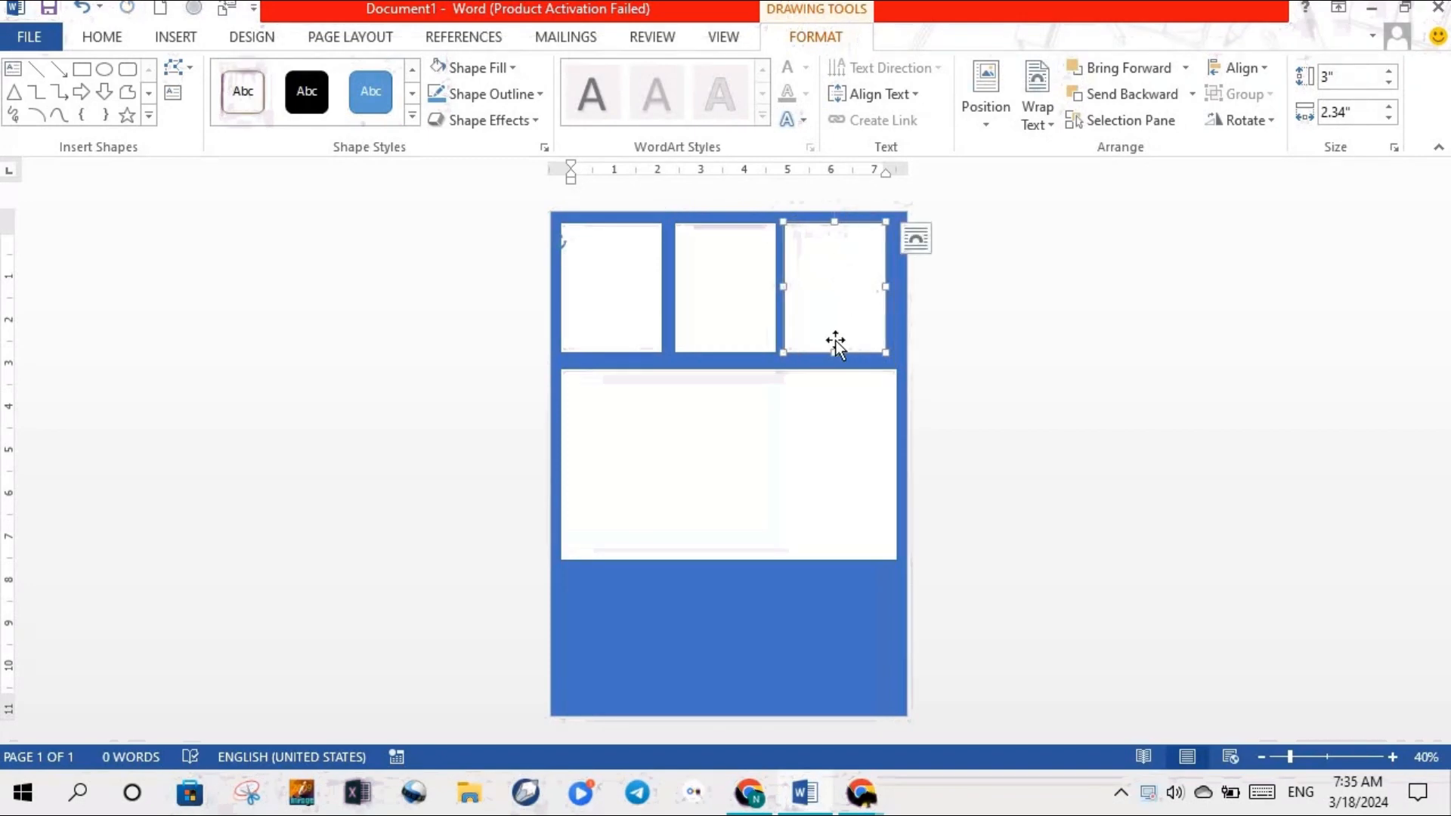
pyautogui.press('Right')
pyautogui.press('Right')
pyautogui.press('Right')
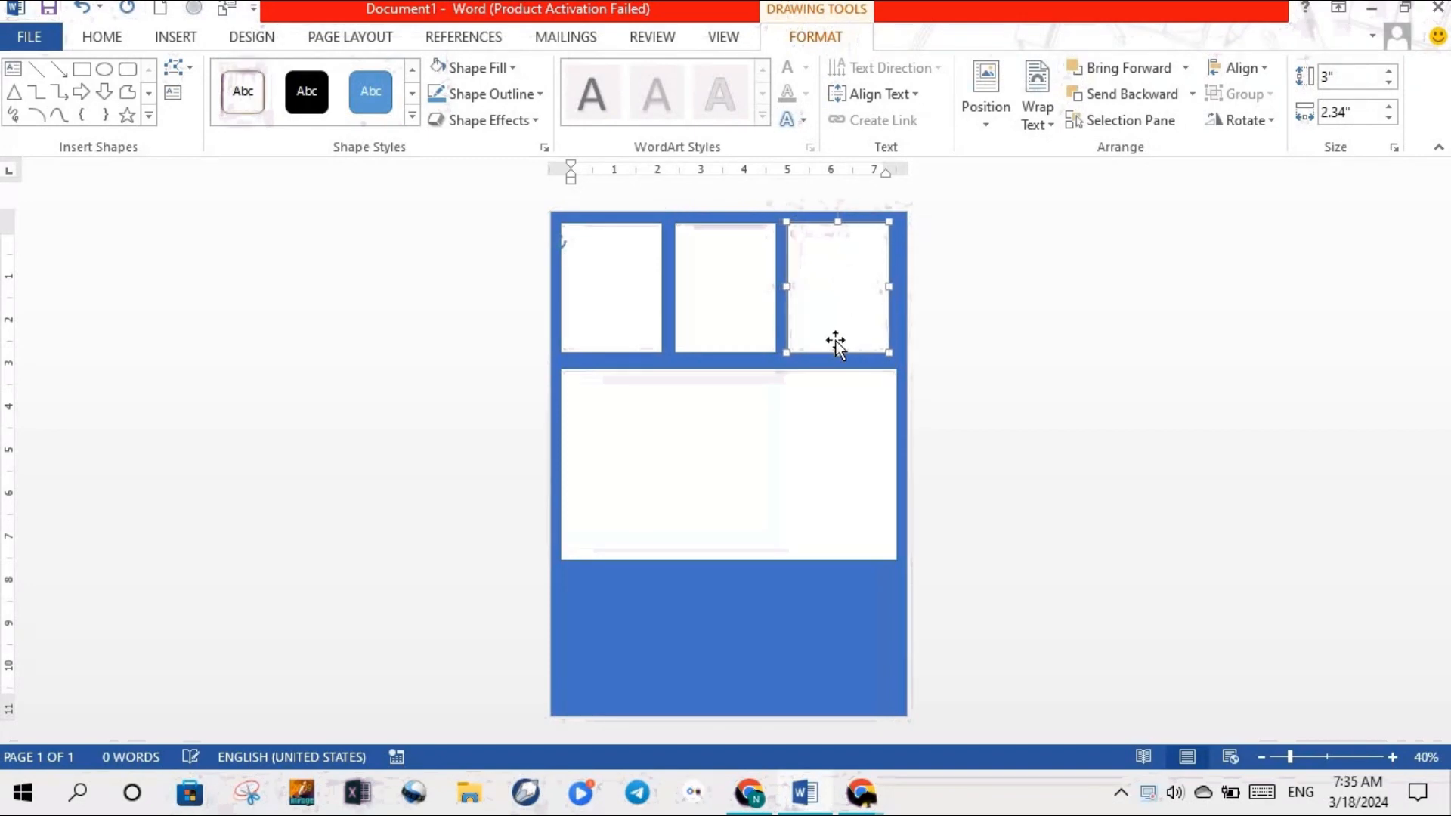
pyautogui.press('Right')
pyautogui.press('Right')
pyautogui.press('Right')
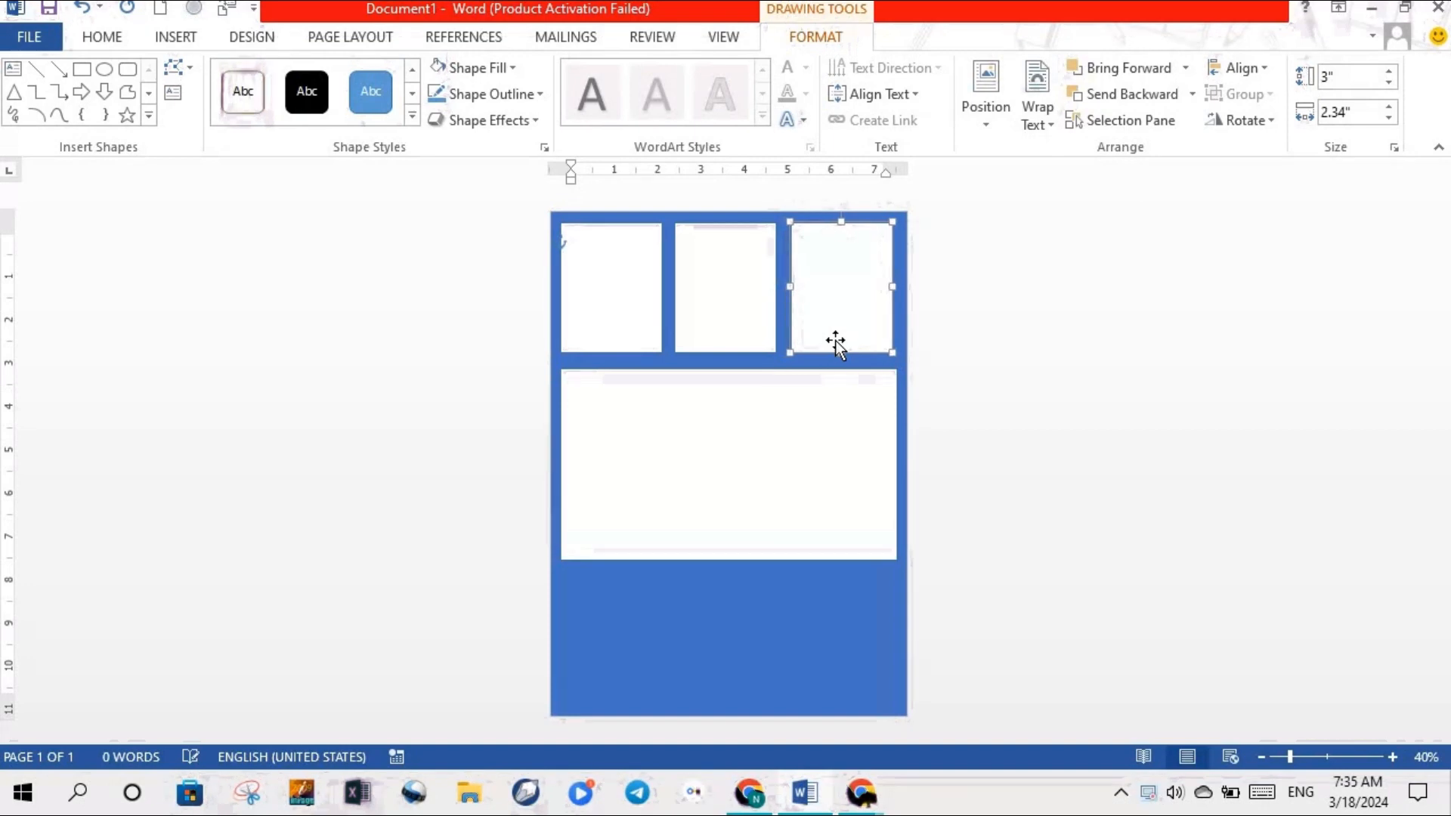
# Step: Nudge the middle and first small rectangles slightly to the right to even out the gaps in the upper row
pyautogui.click(758, 312)
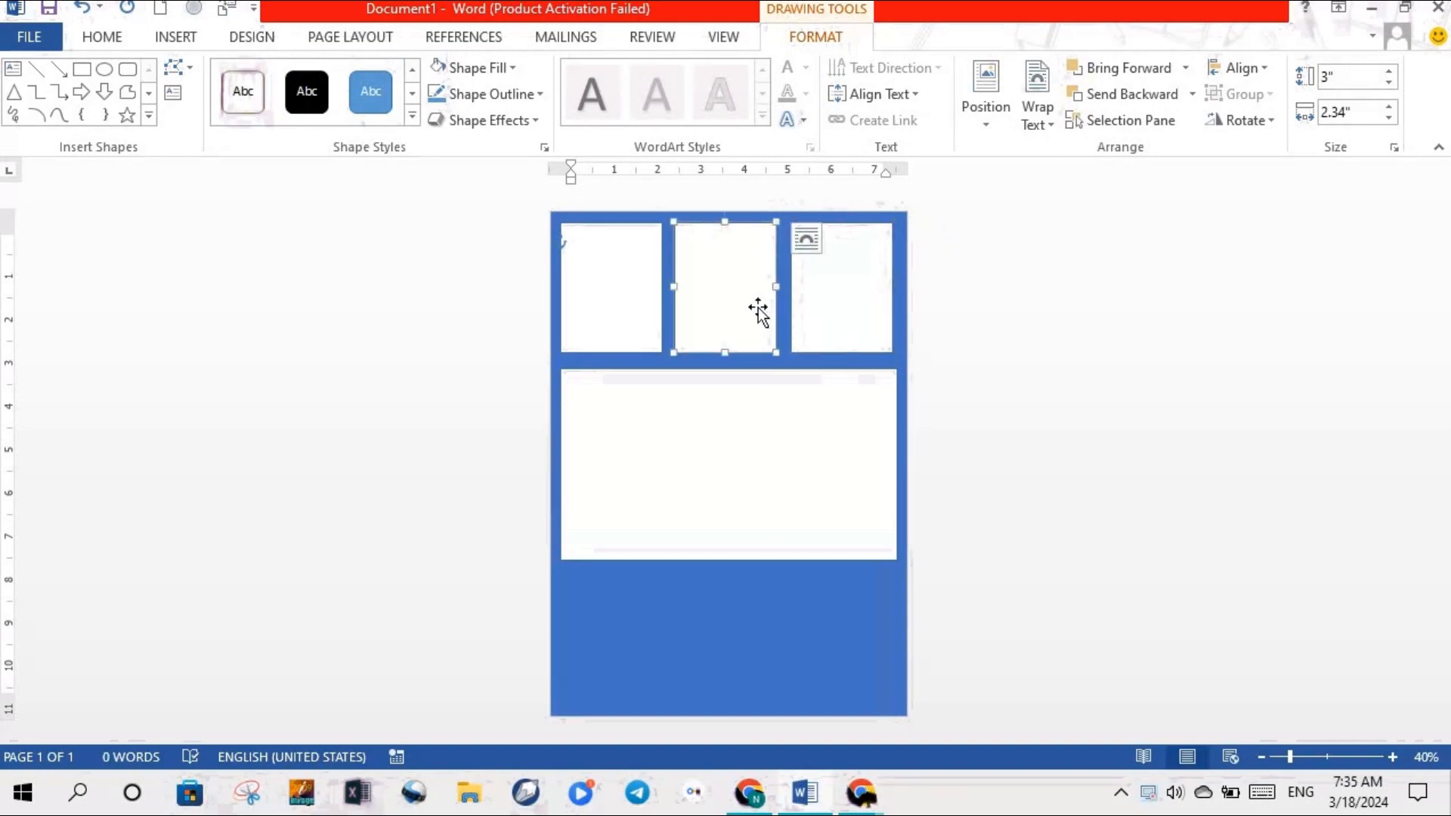
pyautogui.press('Right')
pyautogui.press('Right')
pyautogui.press('Right')
pyautogui.click(622, 293)
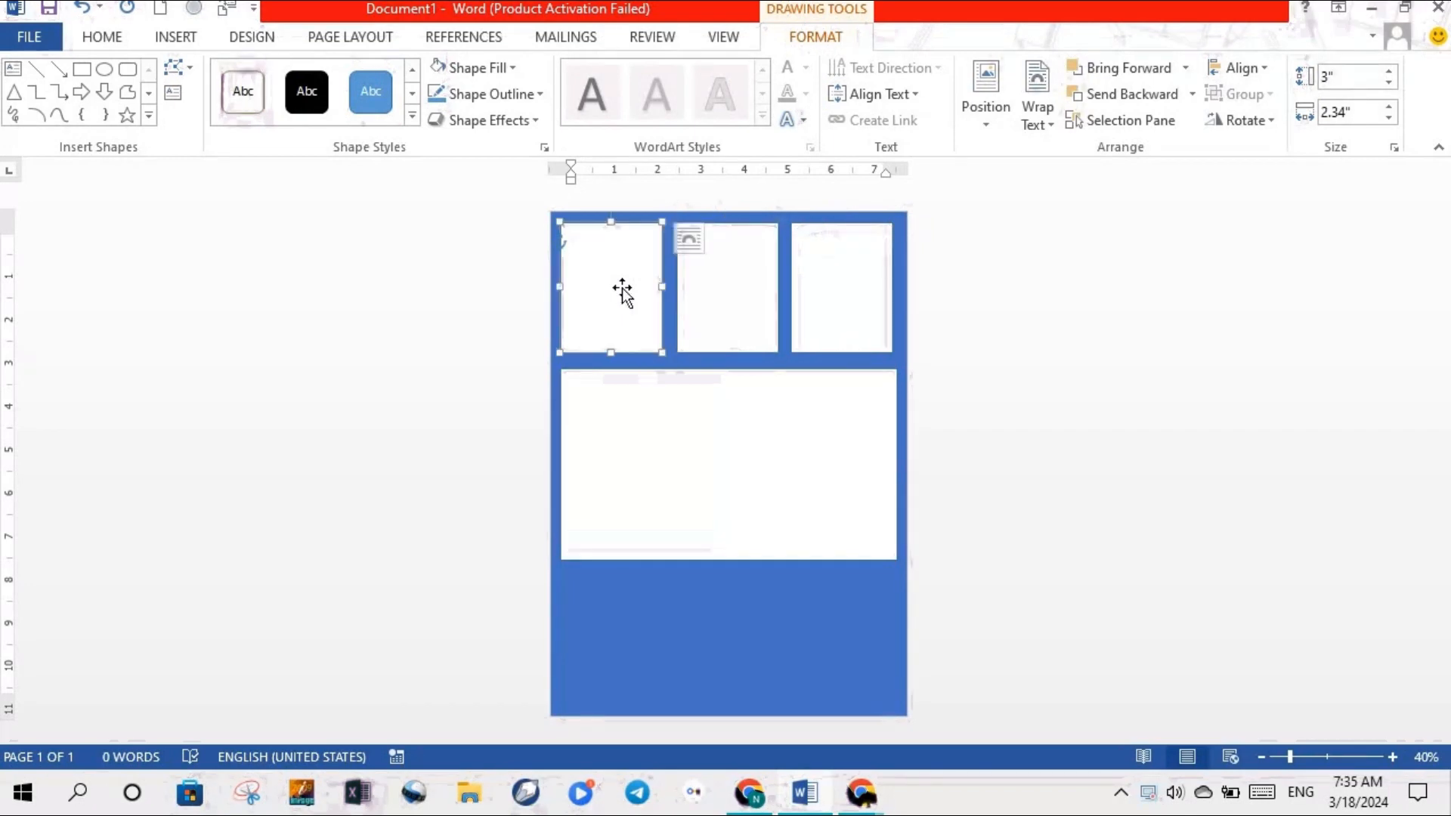
pyautogui.press('Right')
pyautogui.press('Right')
pyautogui.press('Right')
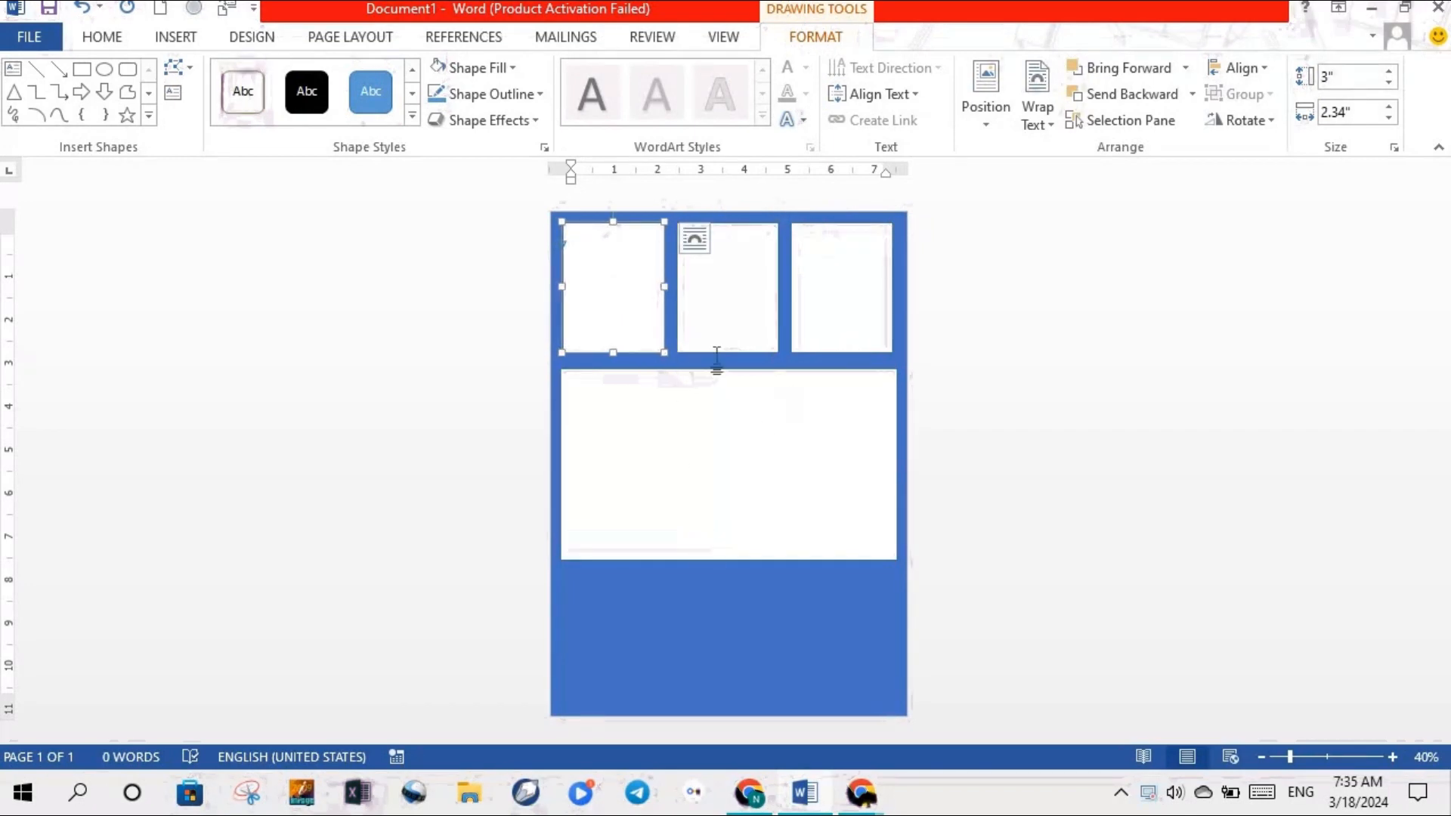
pyautogui.click(741, 408)
pyautogui.click(798, 307)
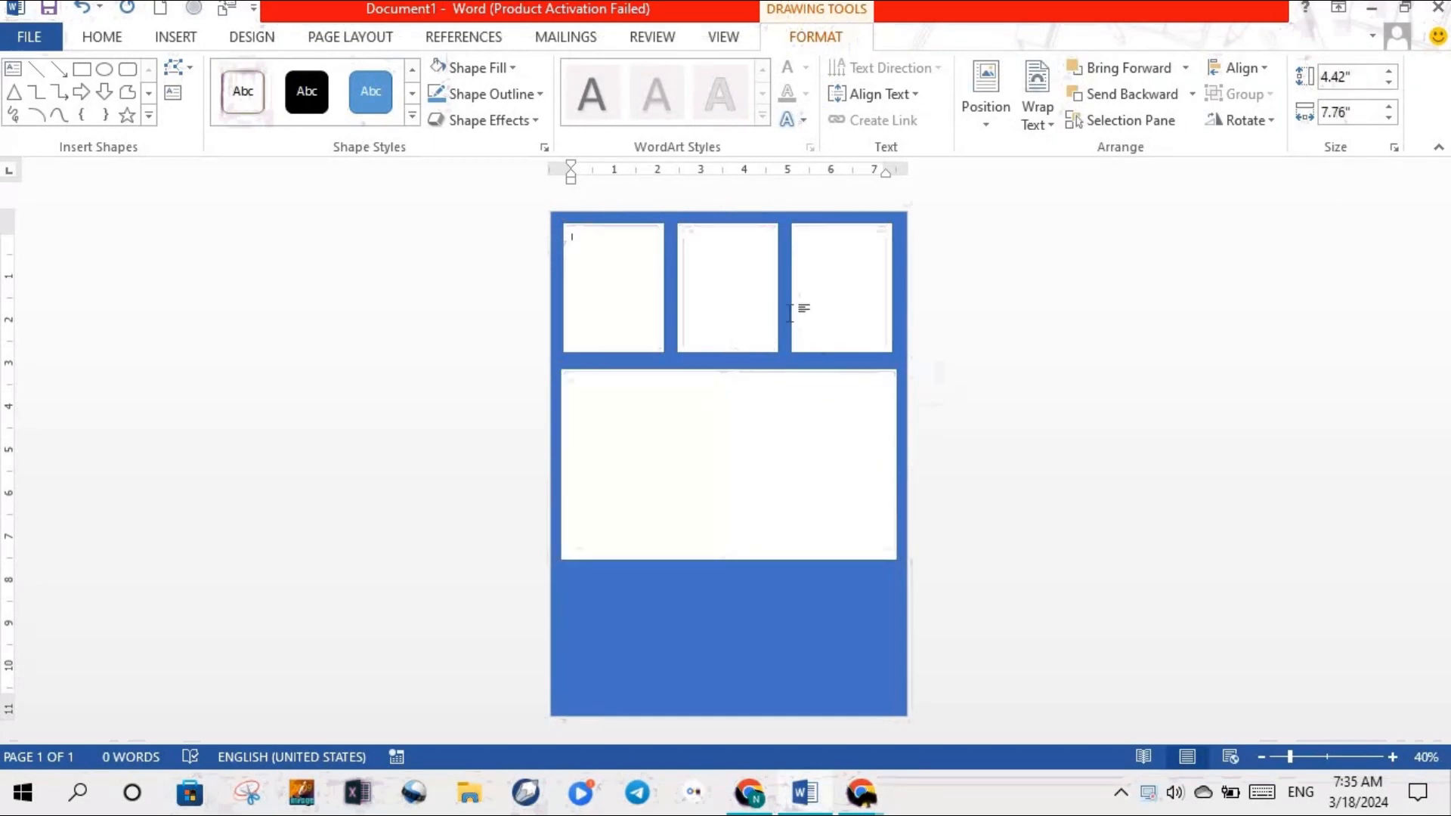
pyautogui.click(625, 293)
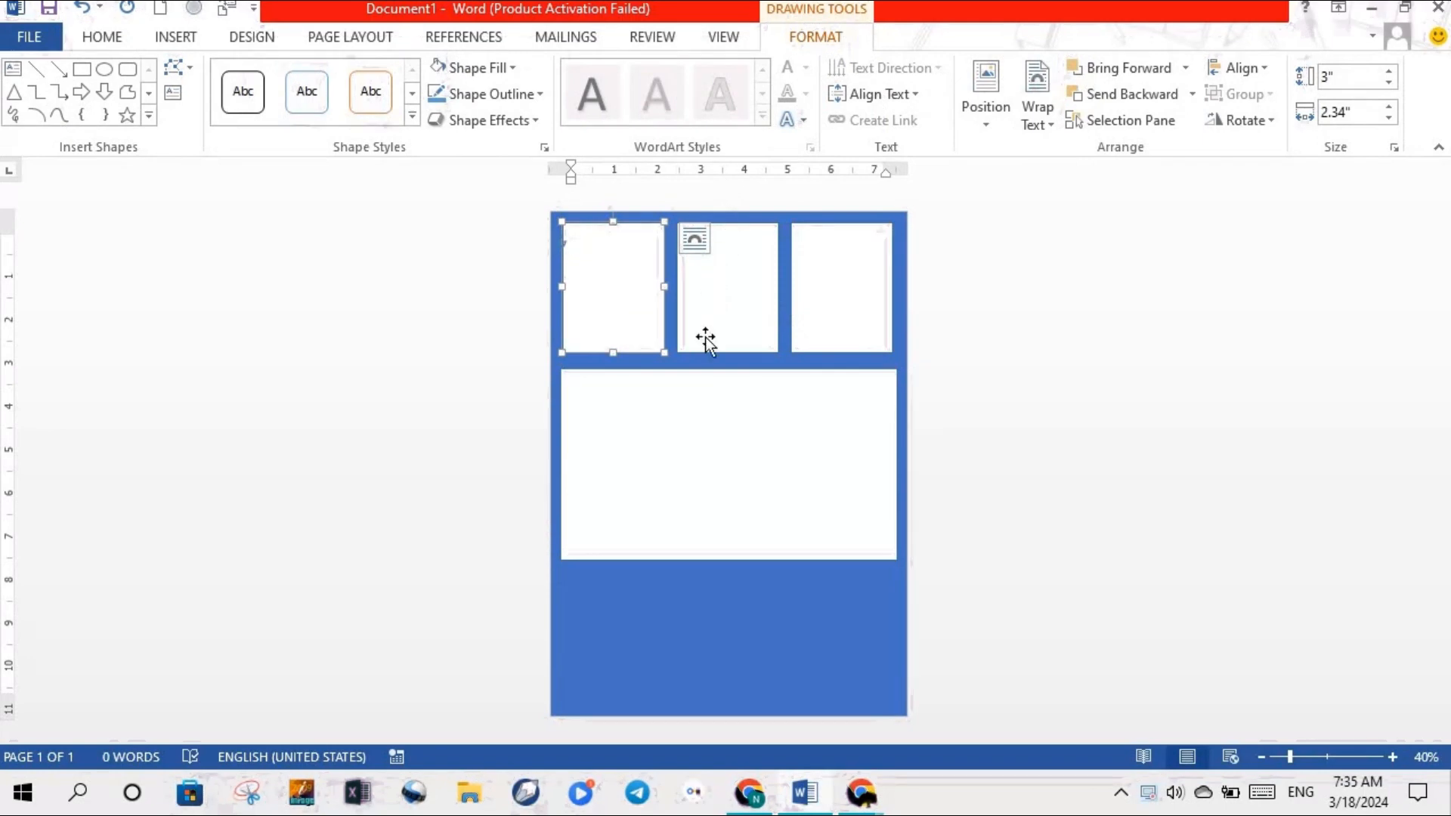
pyautogui.click(571, 656)
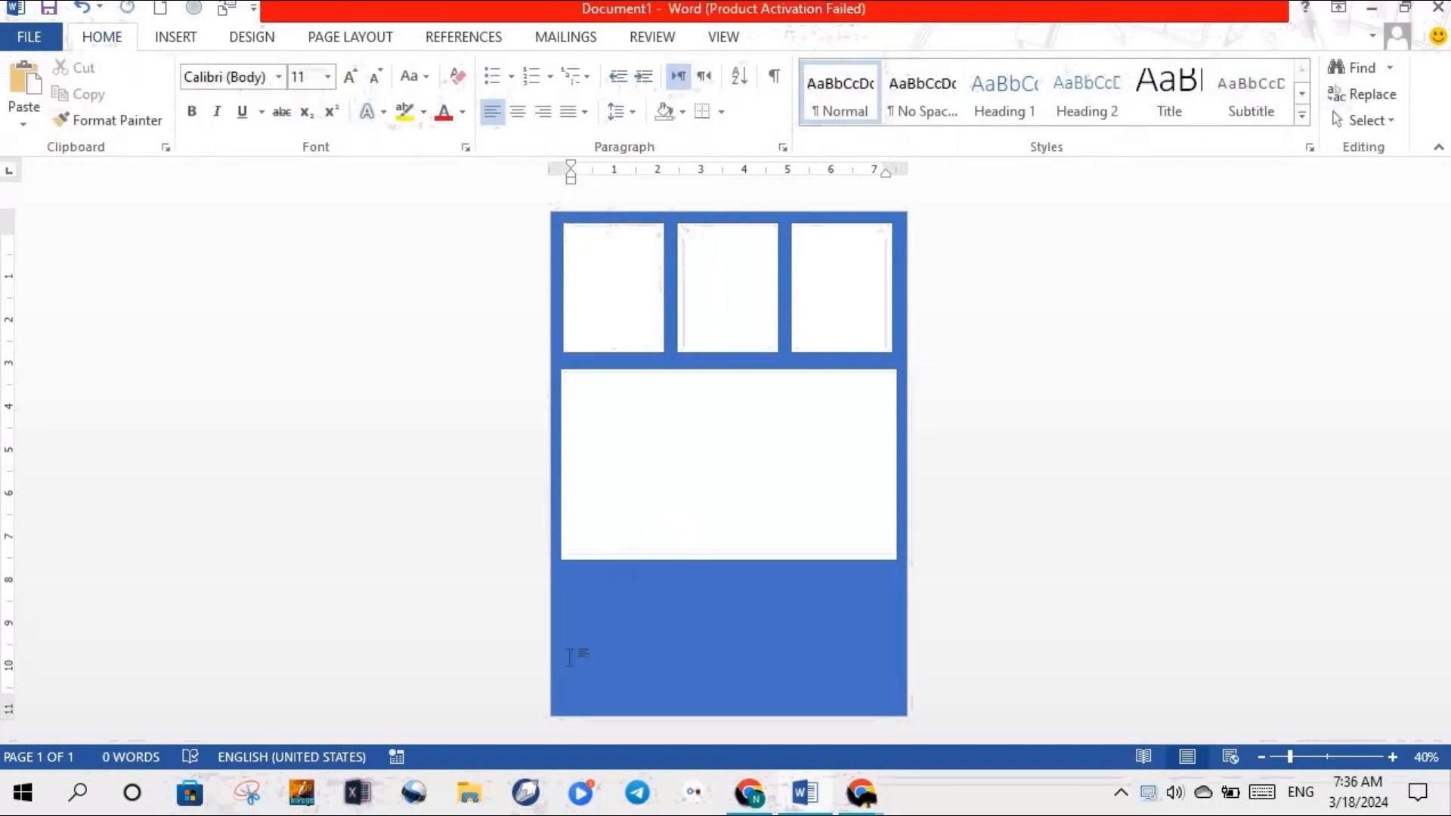
# Step: Copy all three small rectangles together and place the copies as a matching row below the large white rectangle
pyautogui.click(609, 319)
pyautogui.keyDown('ctrl'); pyautogui.click(722, 302); pyautogui.keyUp('ctrl')
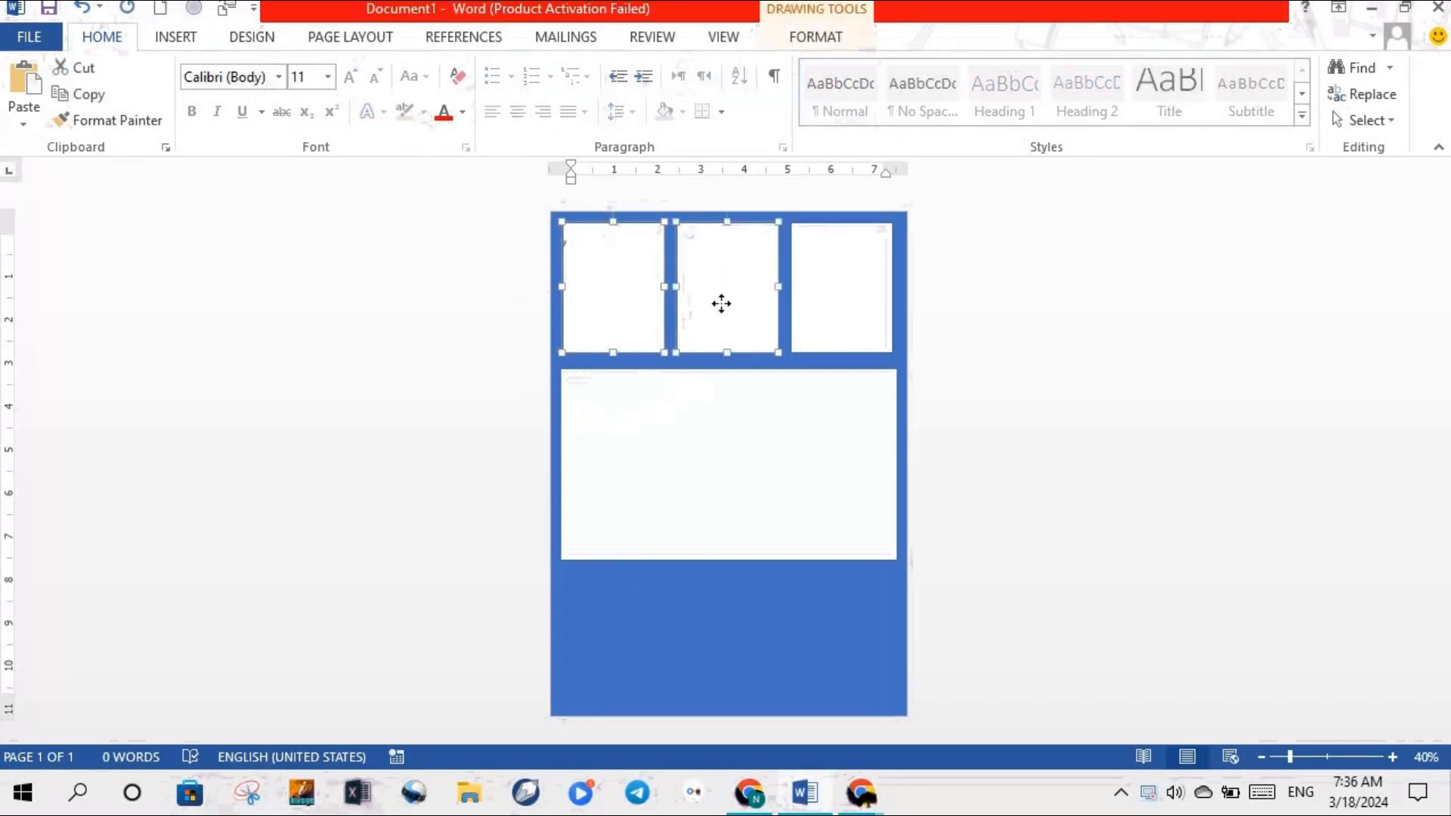
pyautogui.keyDown('ctrl'); pyautogui.click(824, 310); pyautogui.keyUp('ctrl')
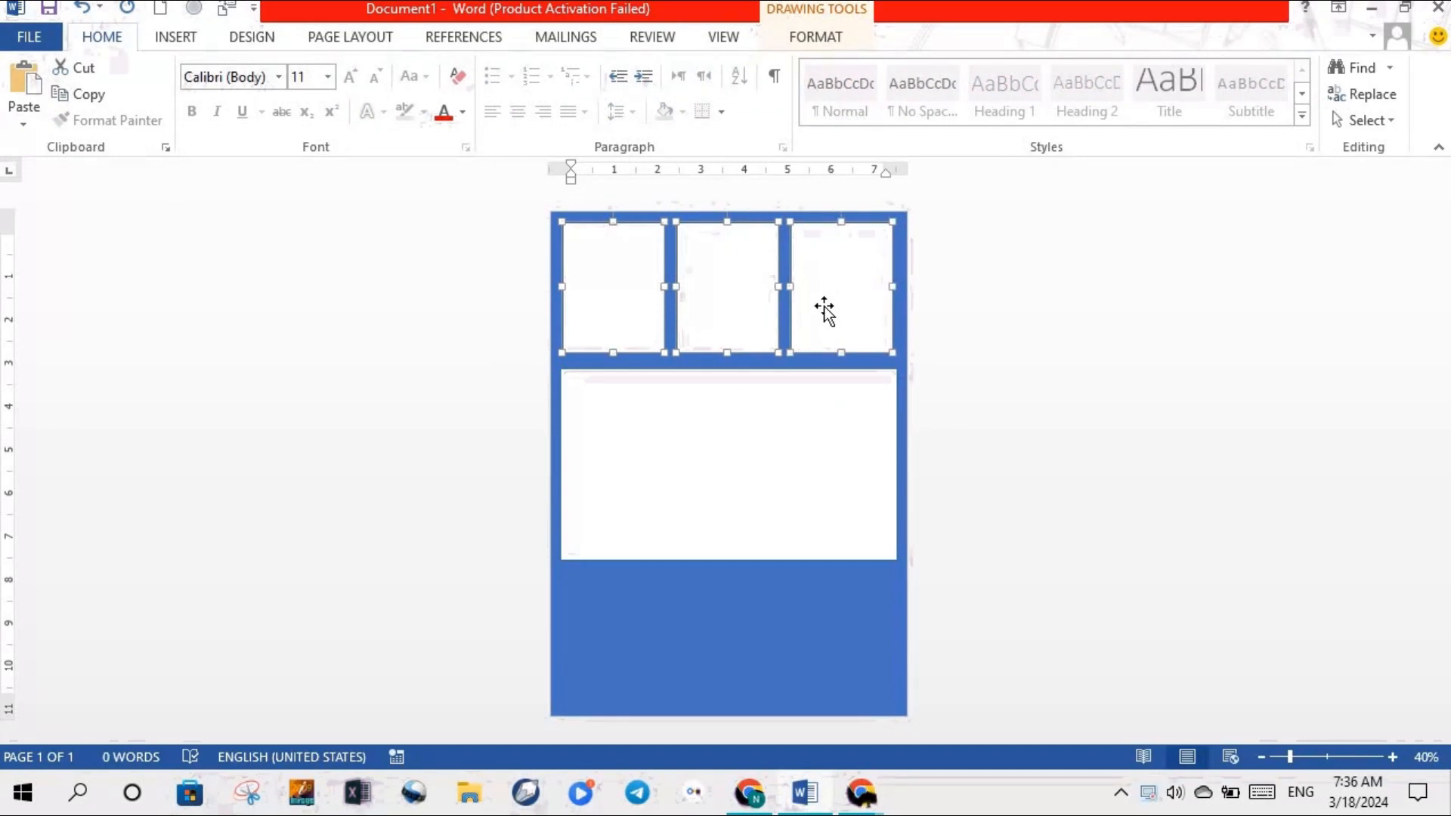
pyautogui.hotkey('ctrl', 'd')
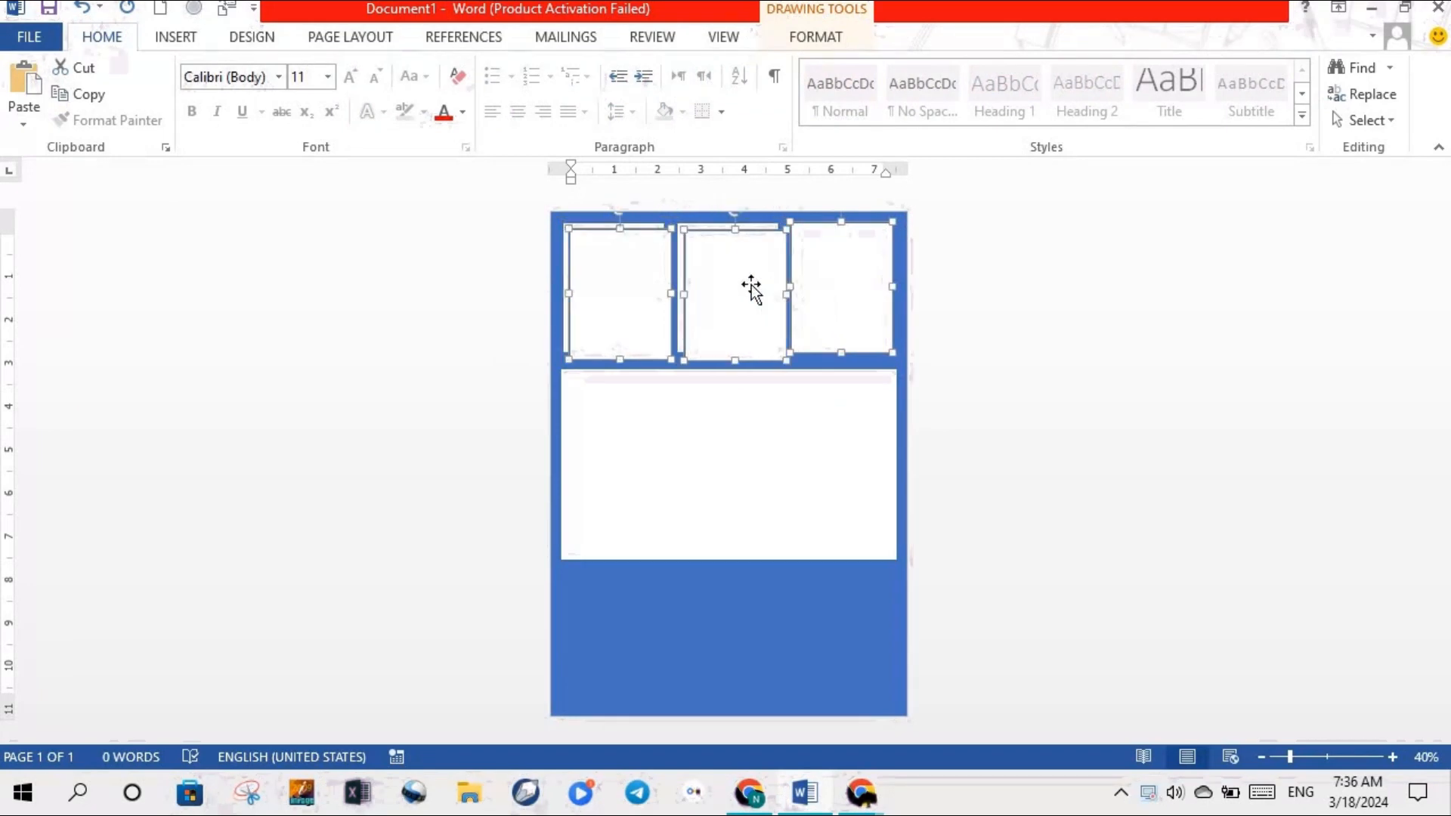
pyautogui.hotkey('ctrl', 'z')
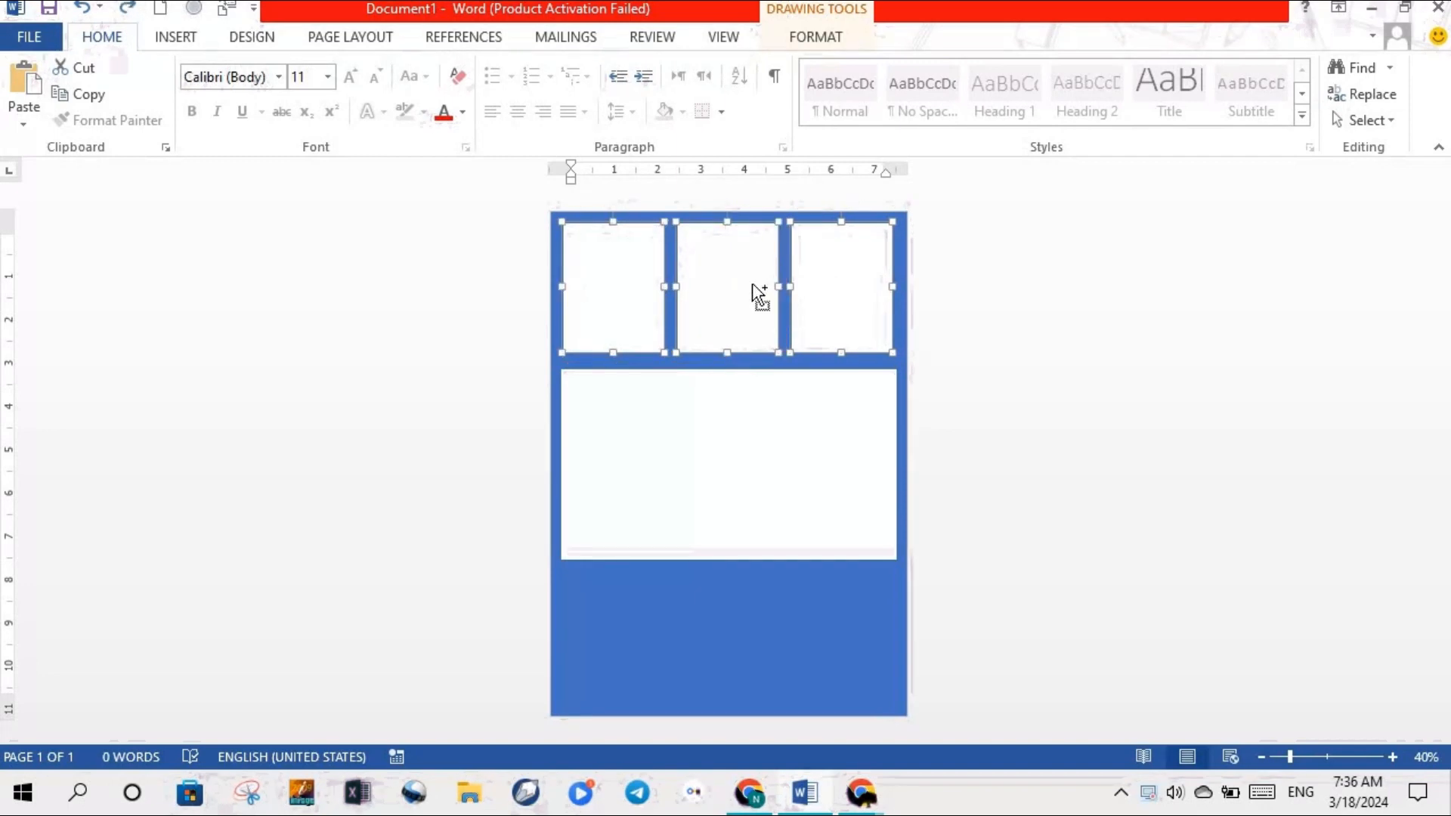
pyautogui.click(752, 286)
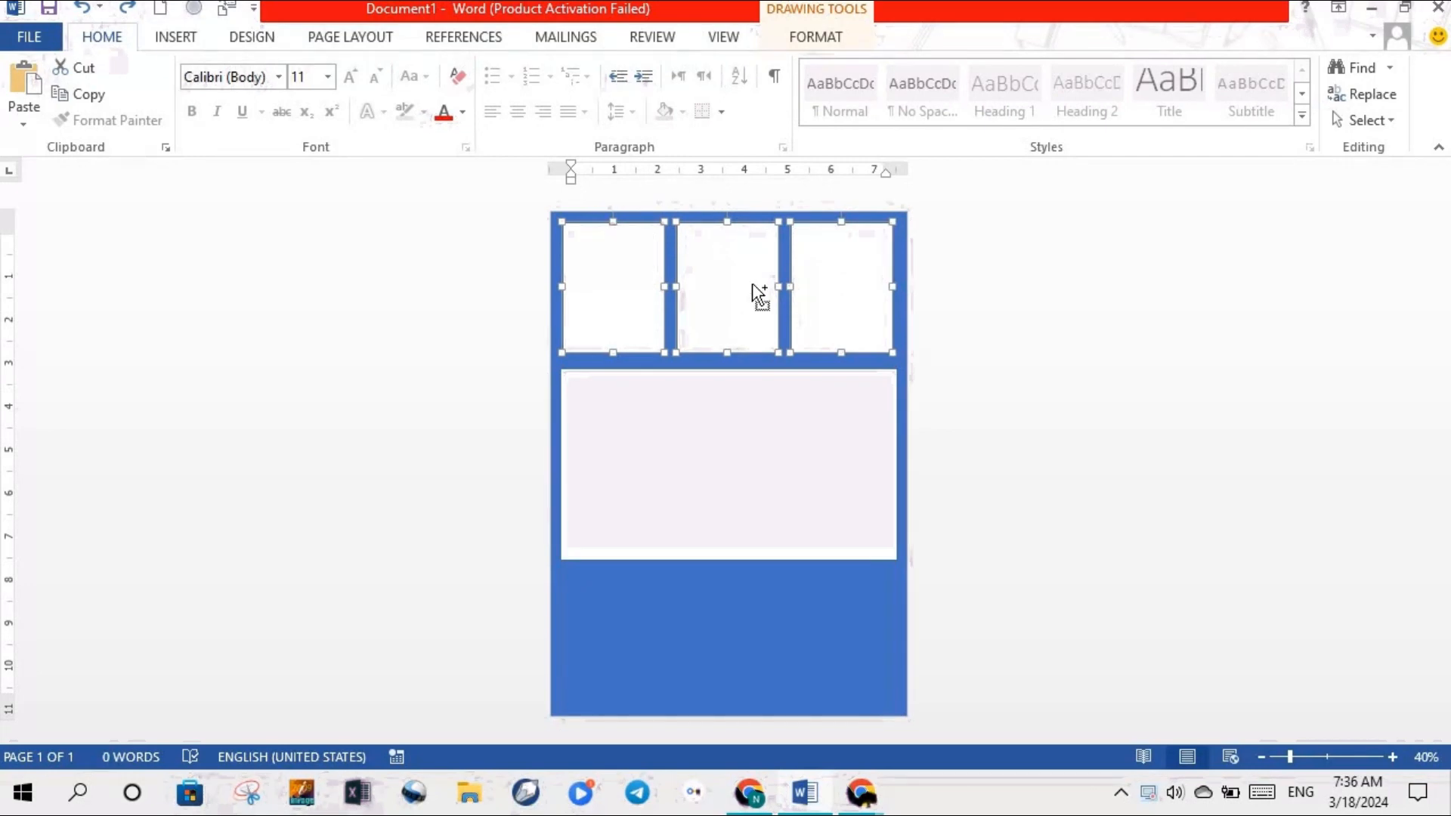
pyautogui.moveTo(754, 287); pyautogui.dragTo(767, 622)
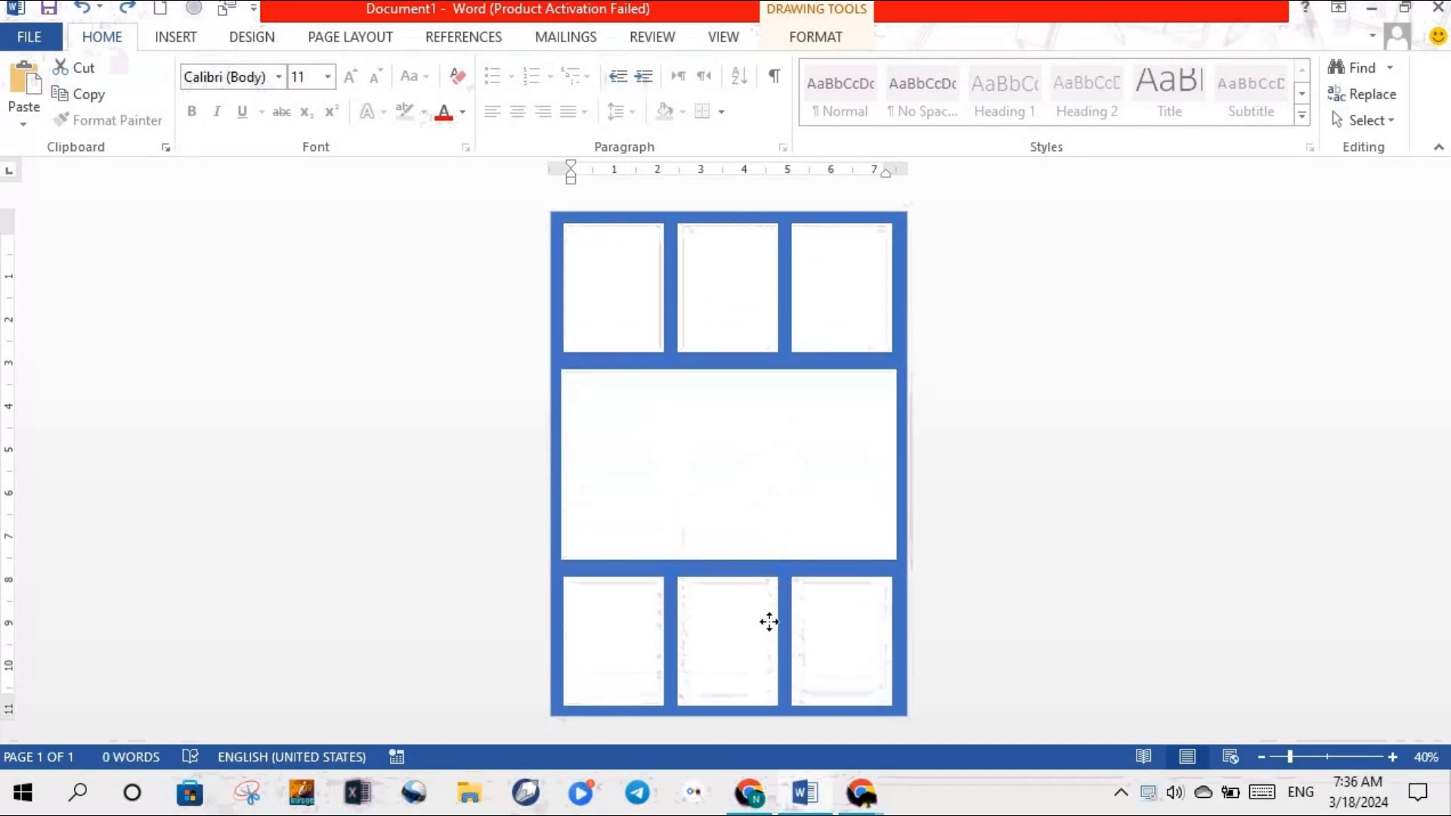
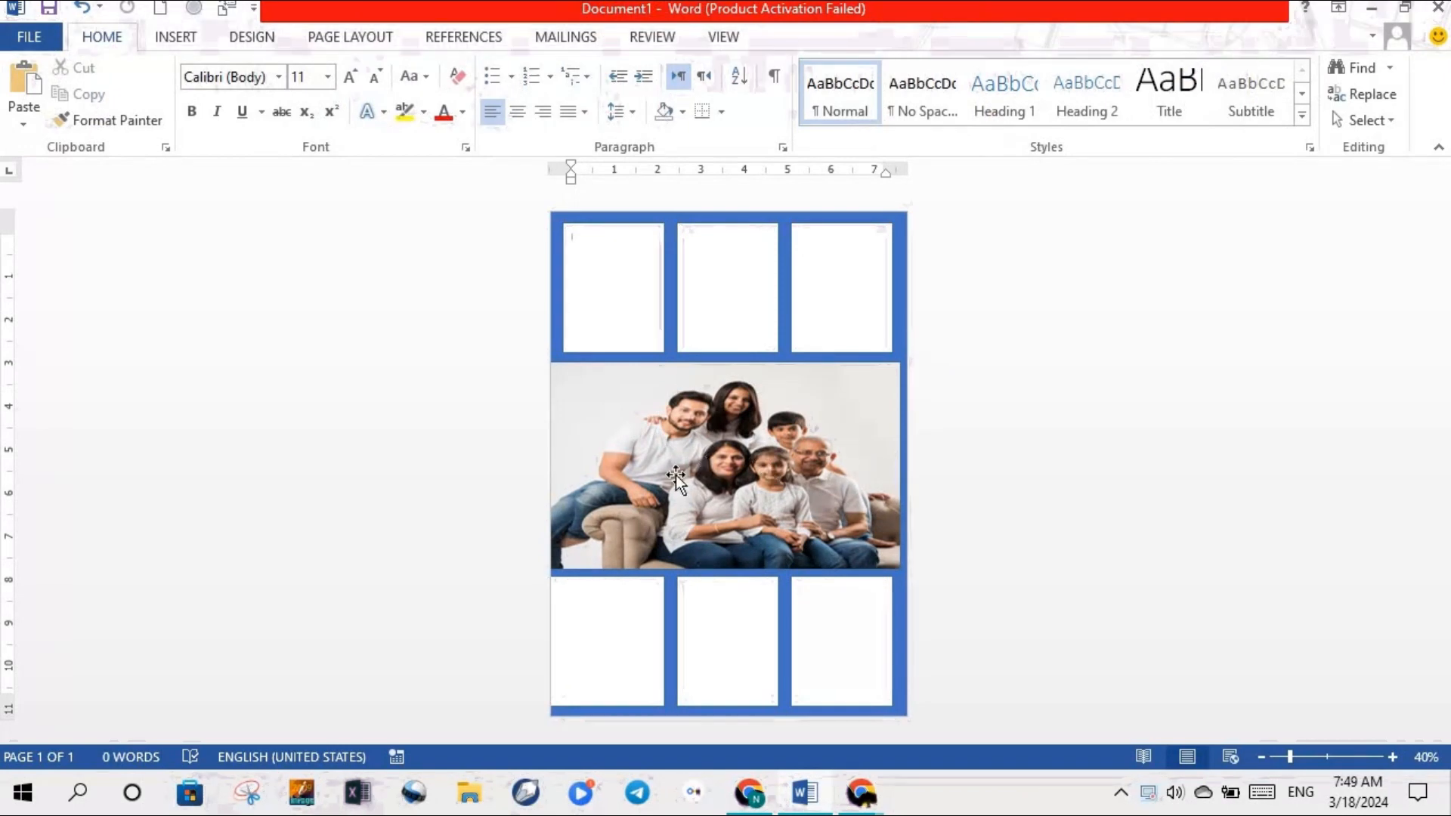
# Step: Narrow the family photo to about 7.92" wide and position it between the two rows with even gaps to the page's side edges
pyautogui.click(676, 474)
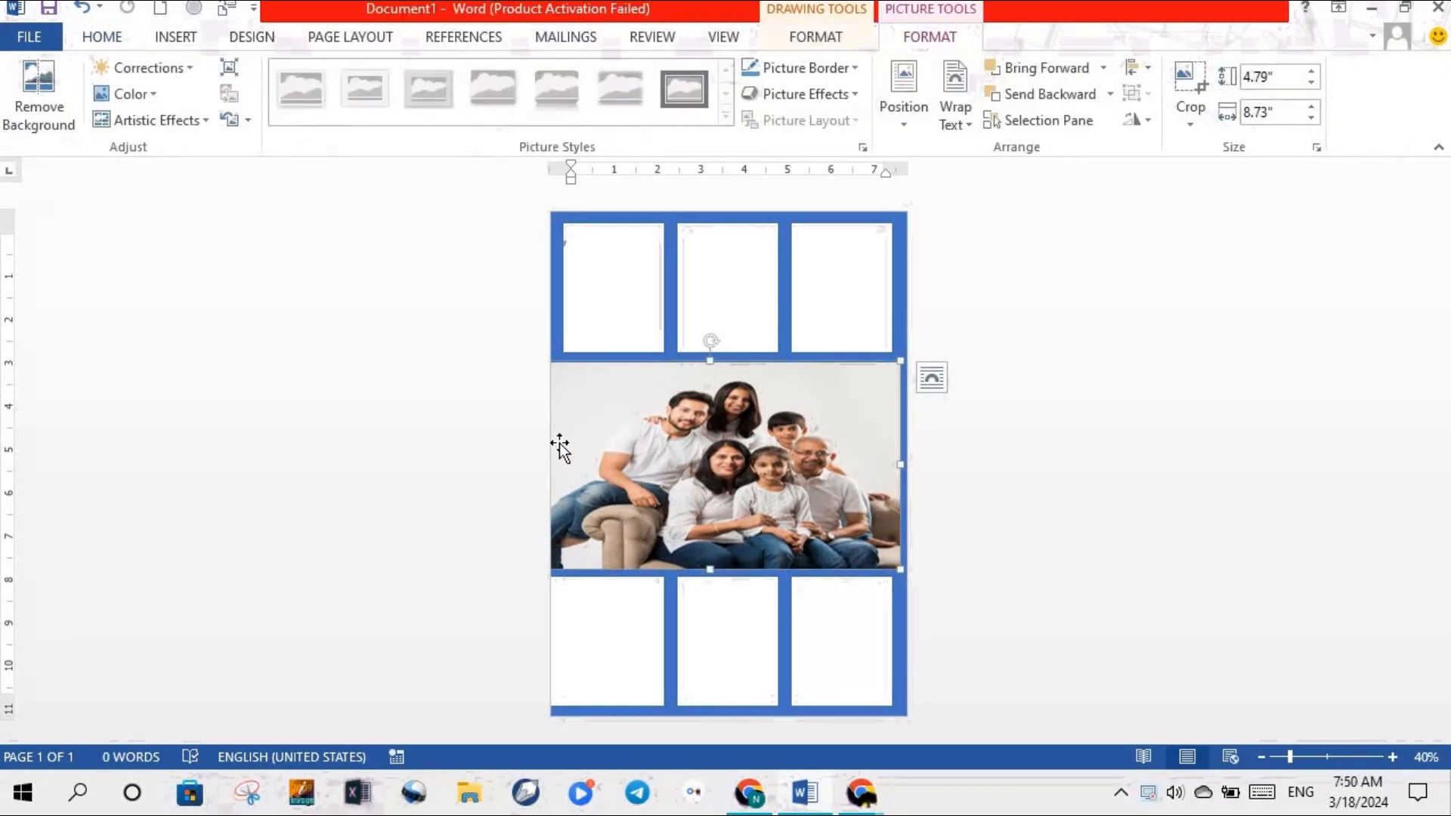
pyautogui.moveTo(676, 419); pyautogui.dragTo(677, 421)
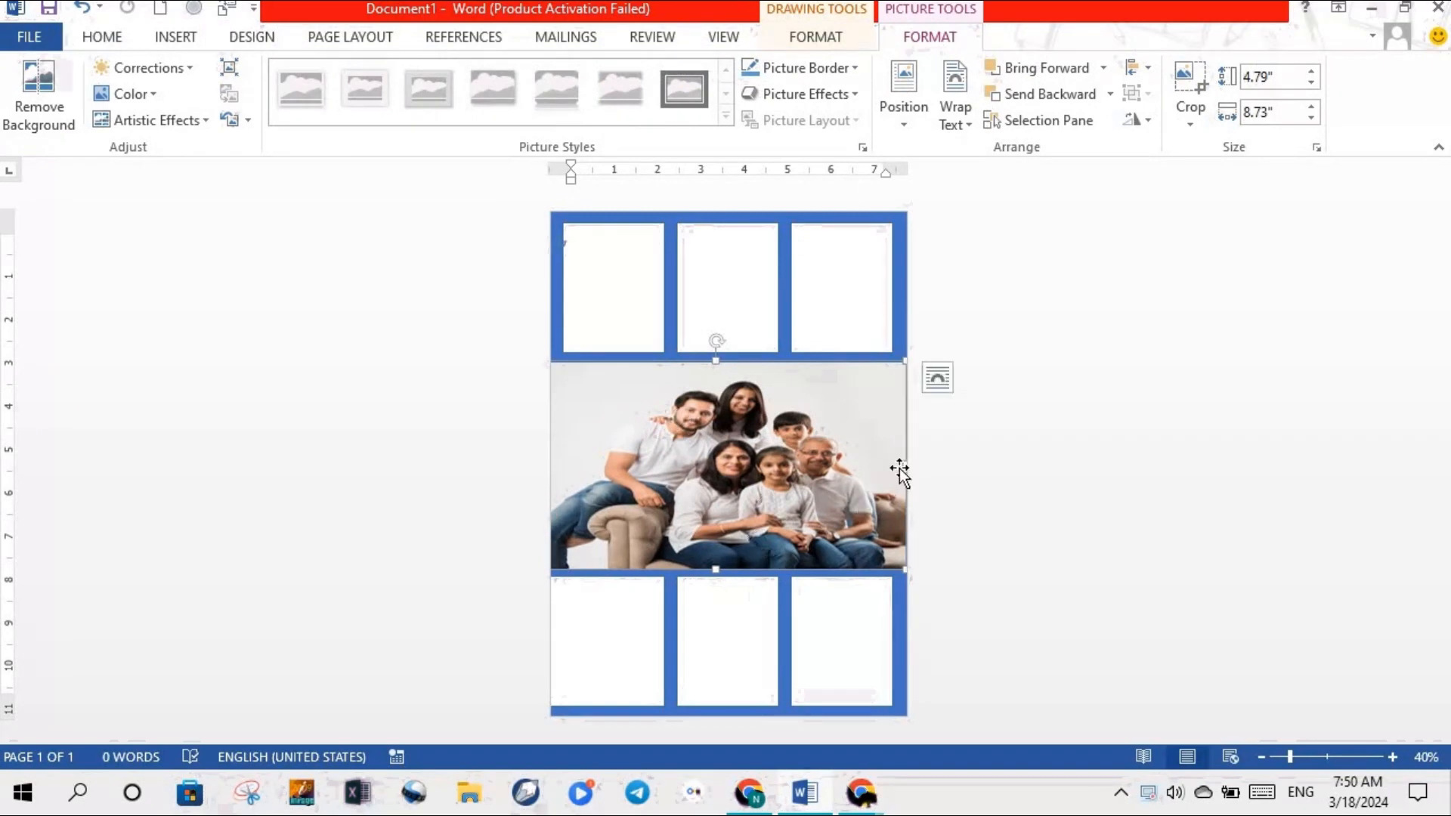
pyautogui.moveTo(898, 465); pyautogui.dragTo(909, 465)
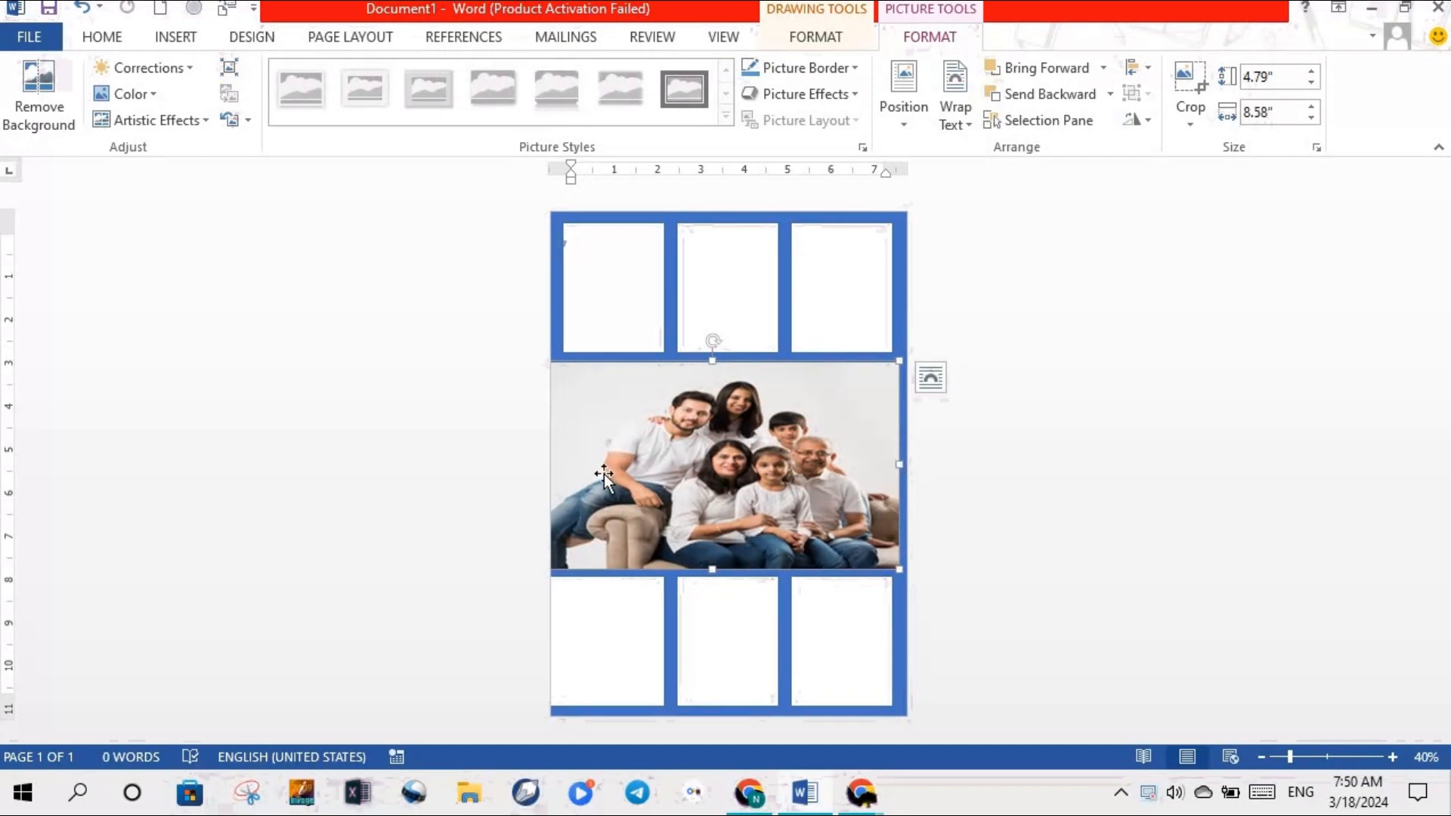
pyautogui.moveTo(610, 440); pyautogui.dragTo(644, 431)
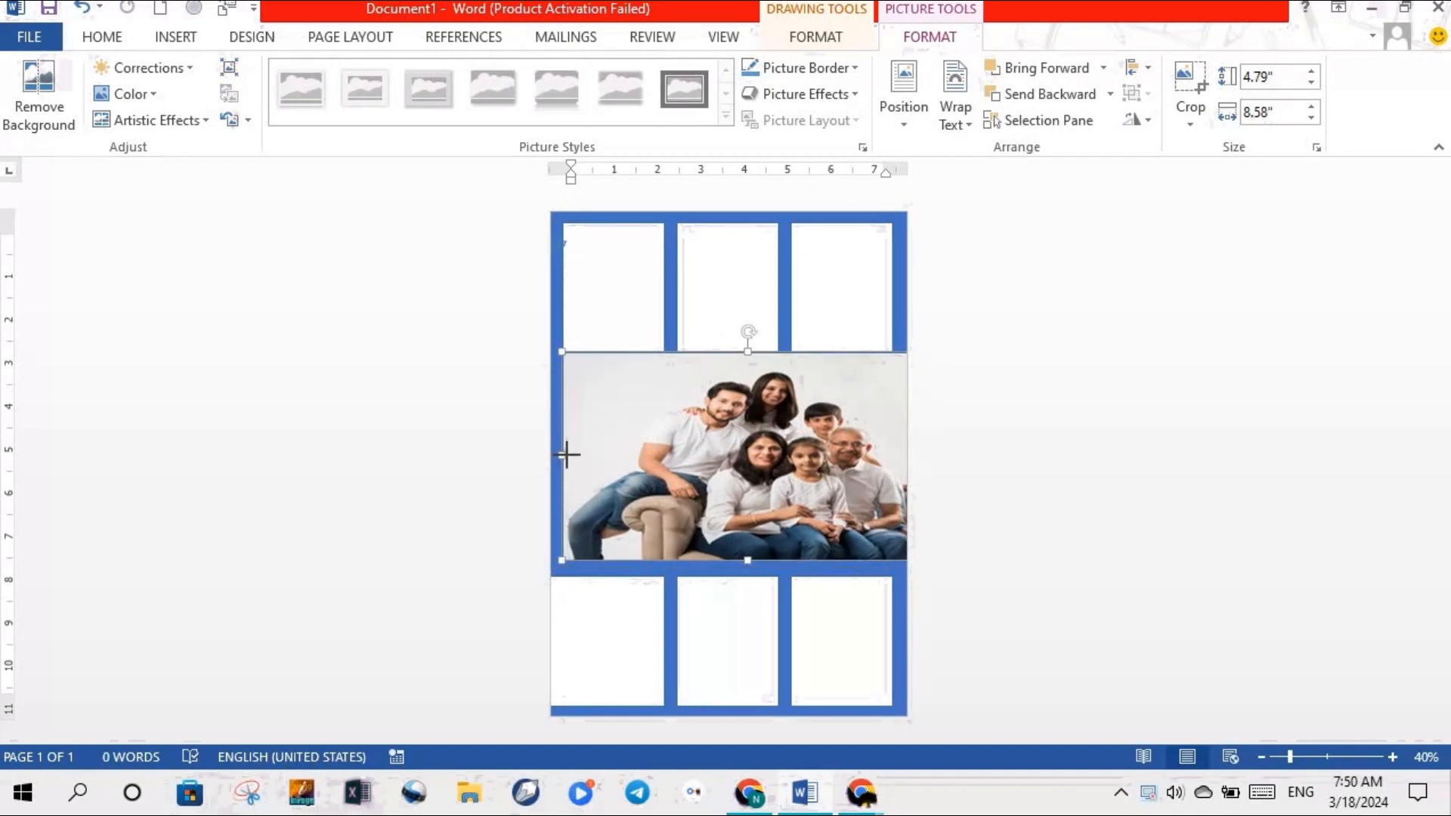
pyautogui.moveTo(567, 454); pyautogui.dragTo(573, 455)
pyautogui.moveTo(711, 453); pyautogui.dragTo(691, 460)
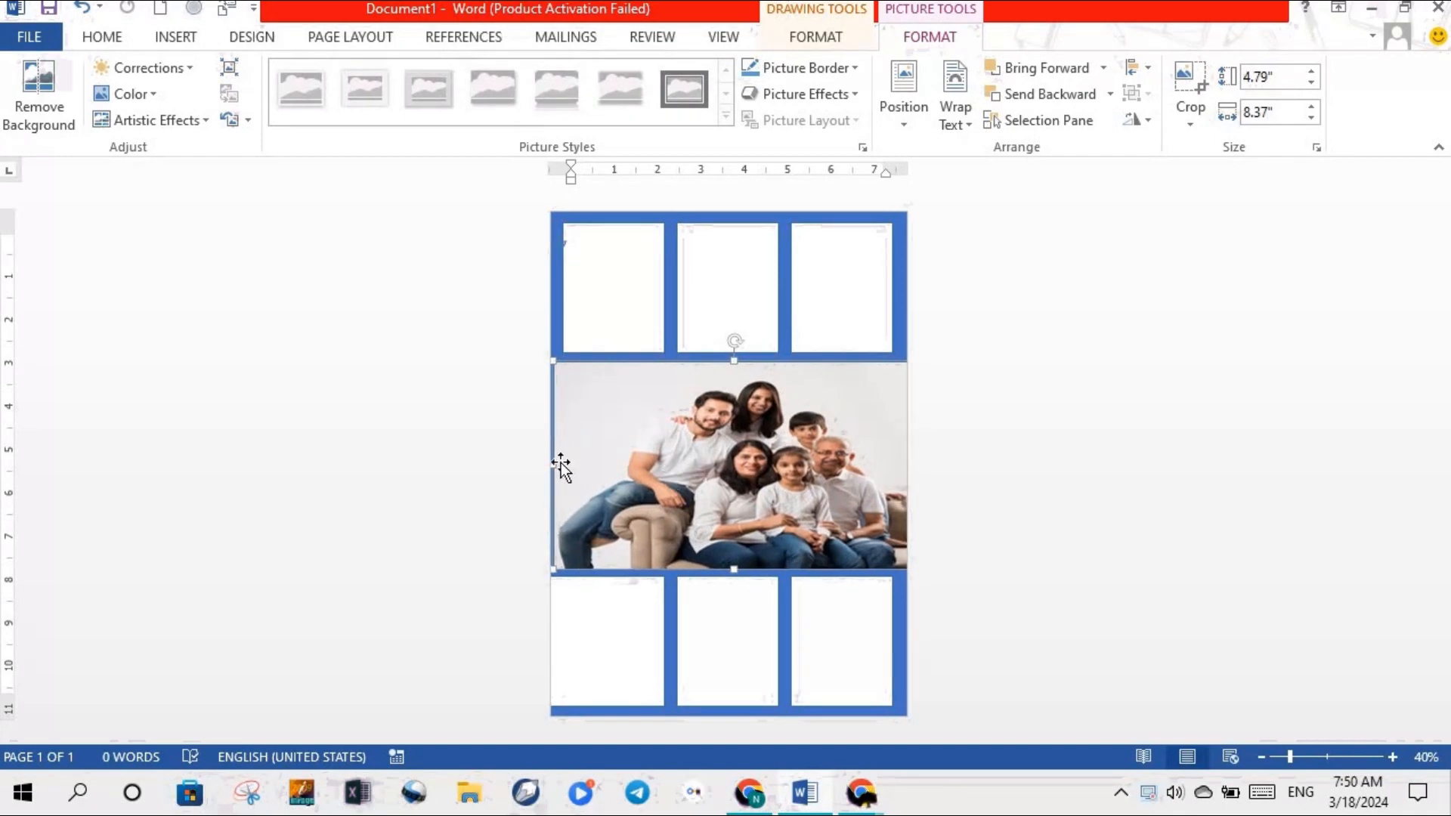
pyautogui.moveTo(555, 464); pyautogui.dragTo(560, 464)
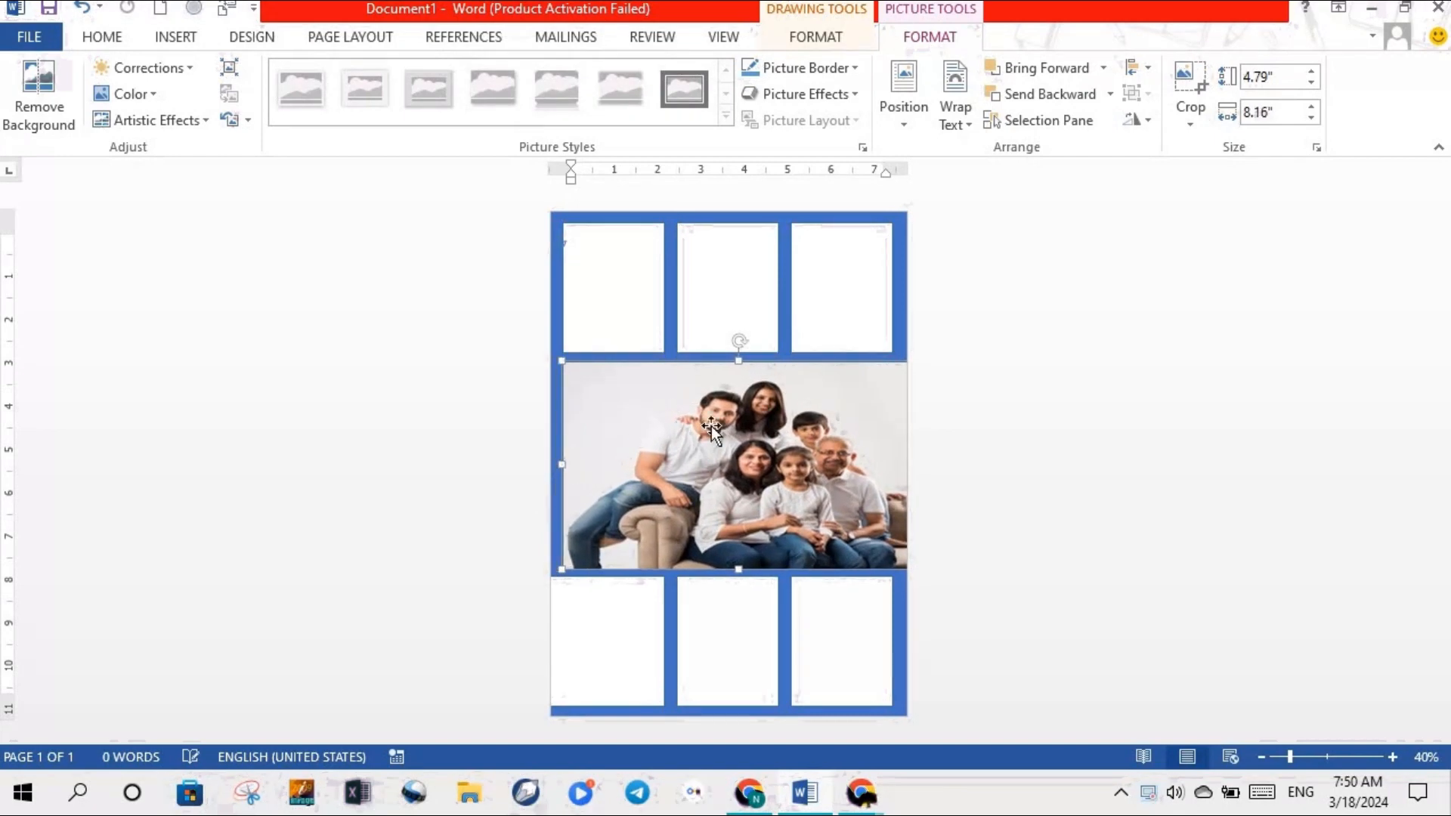
pyautogui.moveTo(711, 427); pyautogui.dragTo(701, 427)
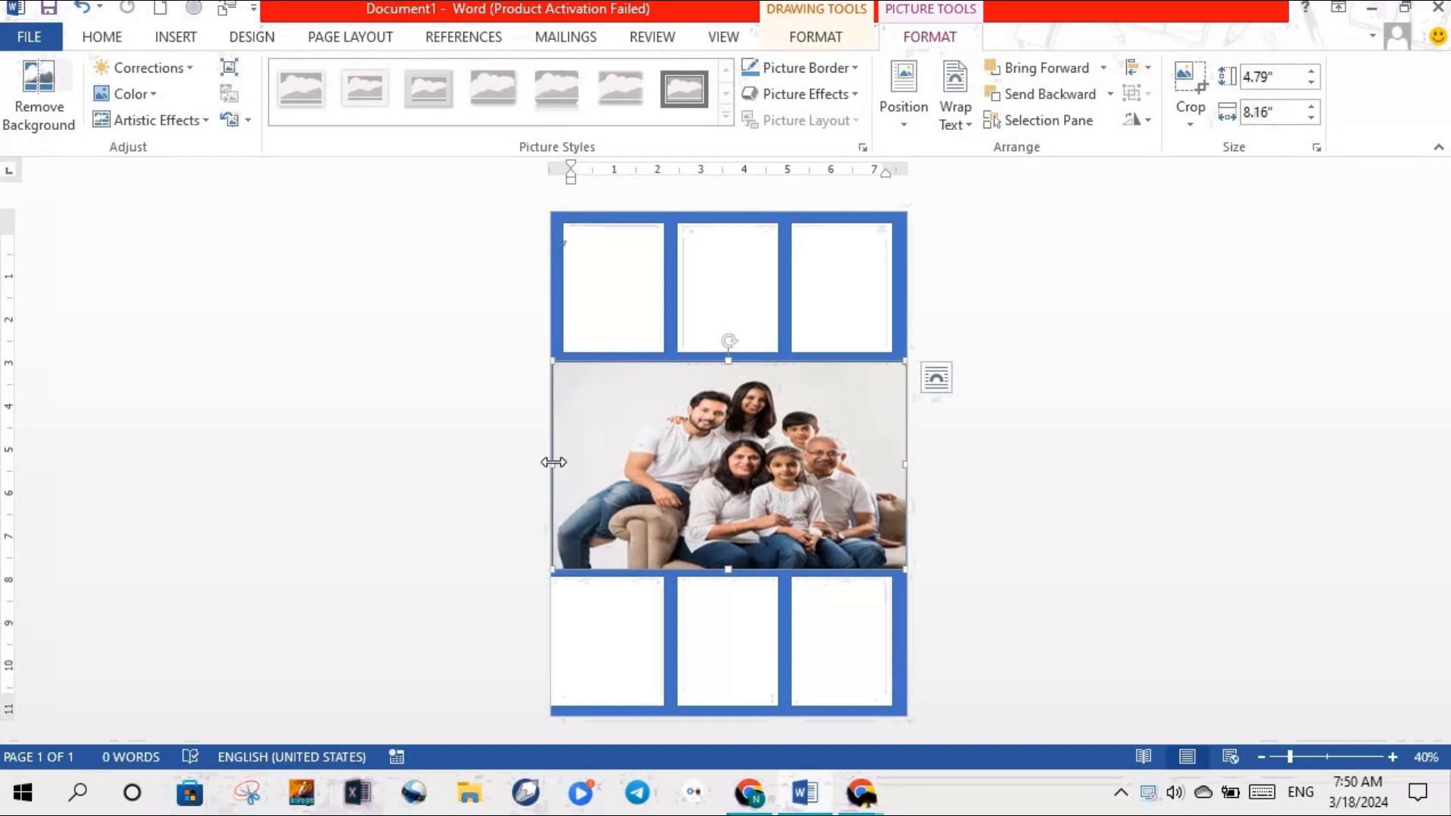
pyautogui.moveTo(557, 459); pyautogui.dragTo(560, 460)
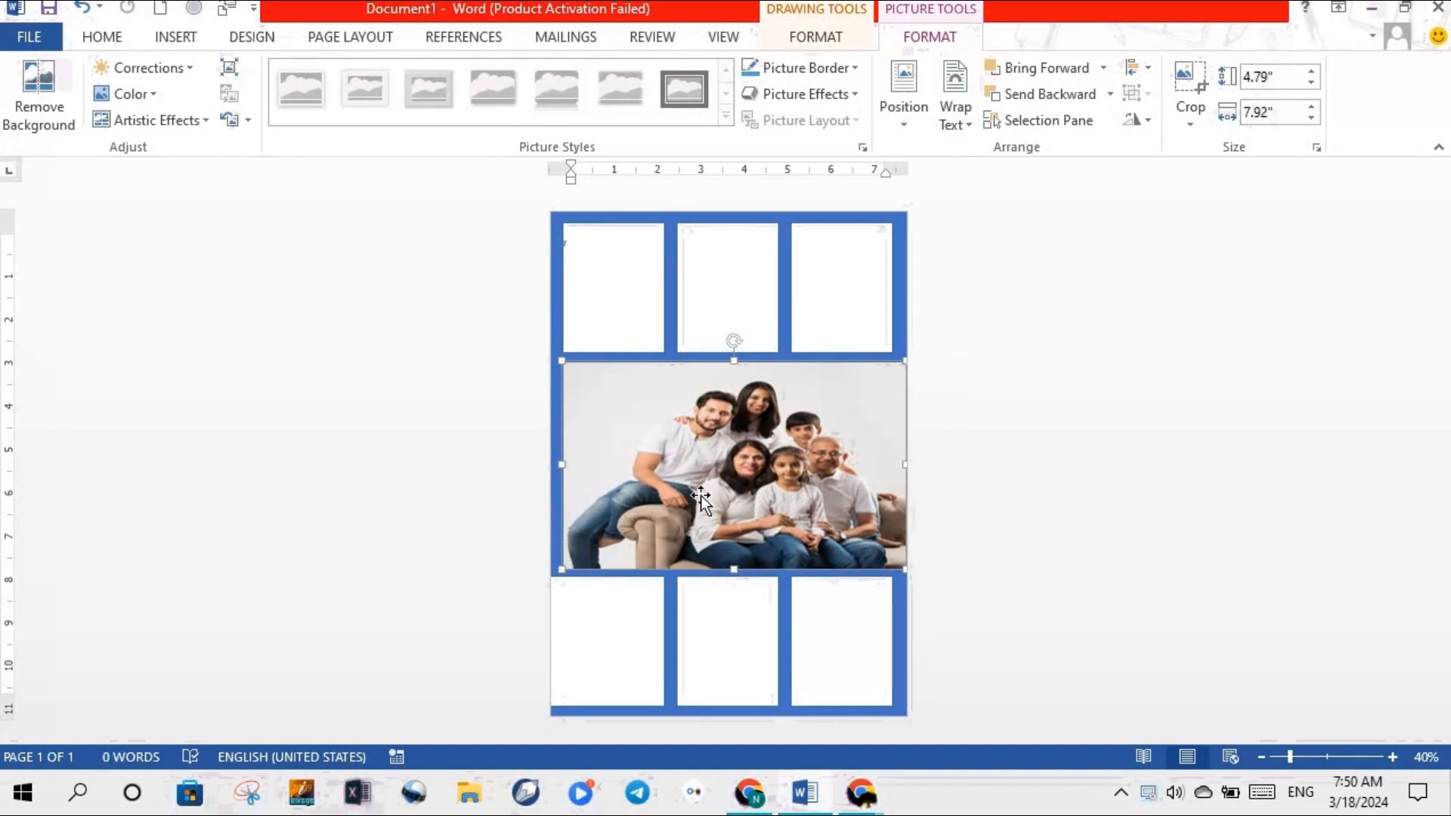
pyautogui.moveTo(705, 499); pyautogui.dragTo(700, 498)
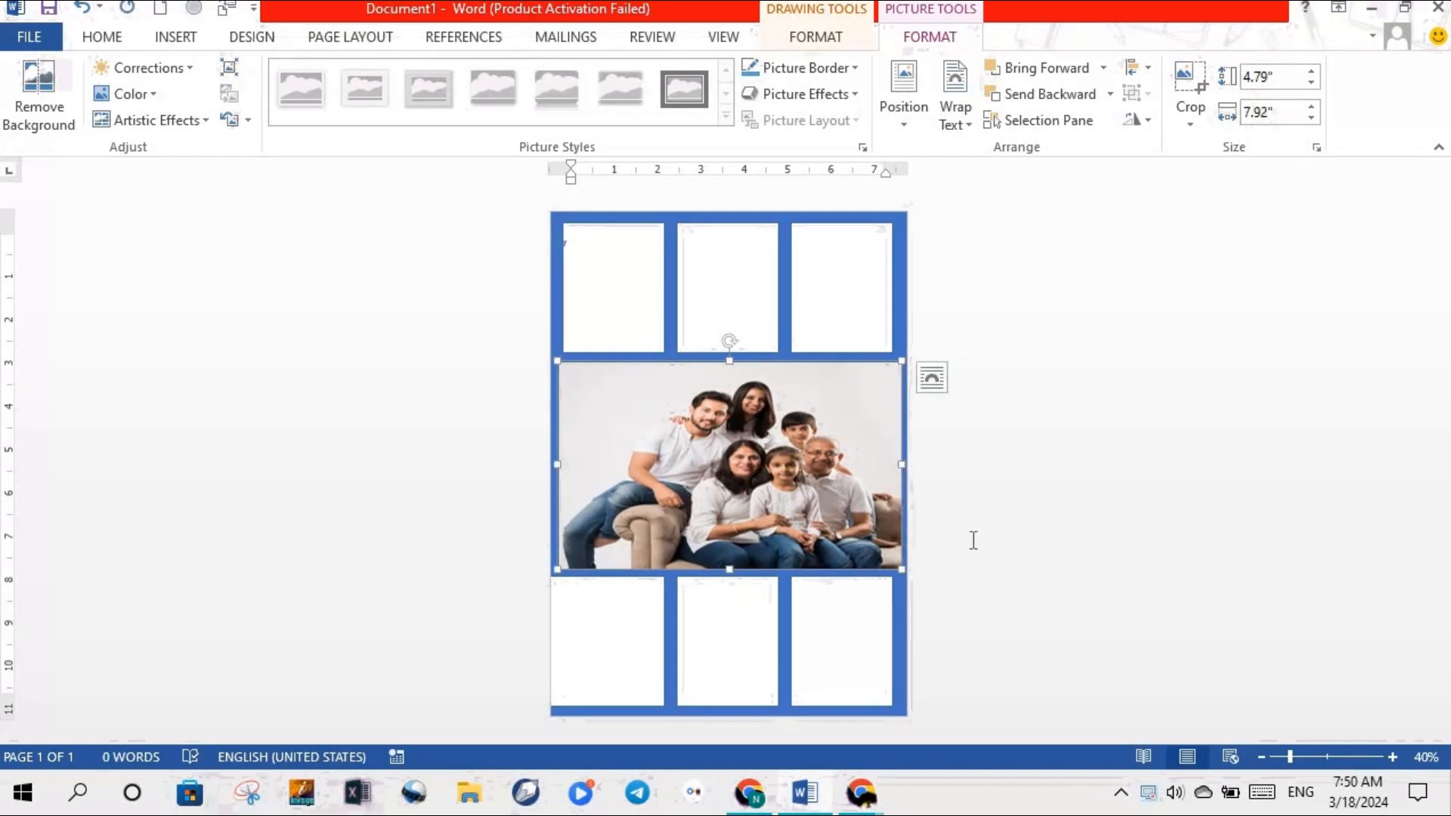
pyautogui.click(1011, 508)
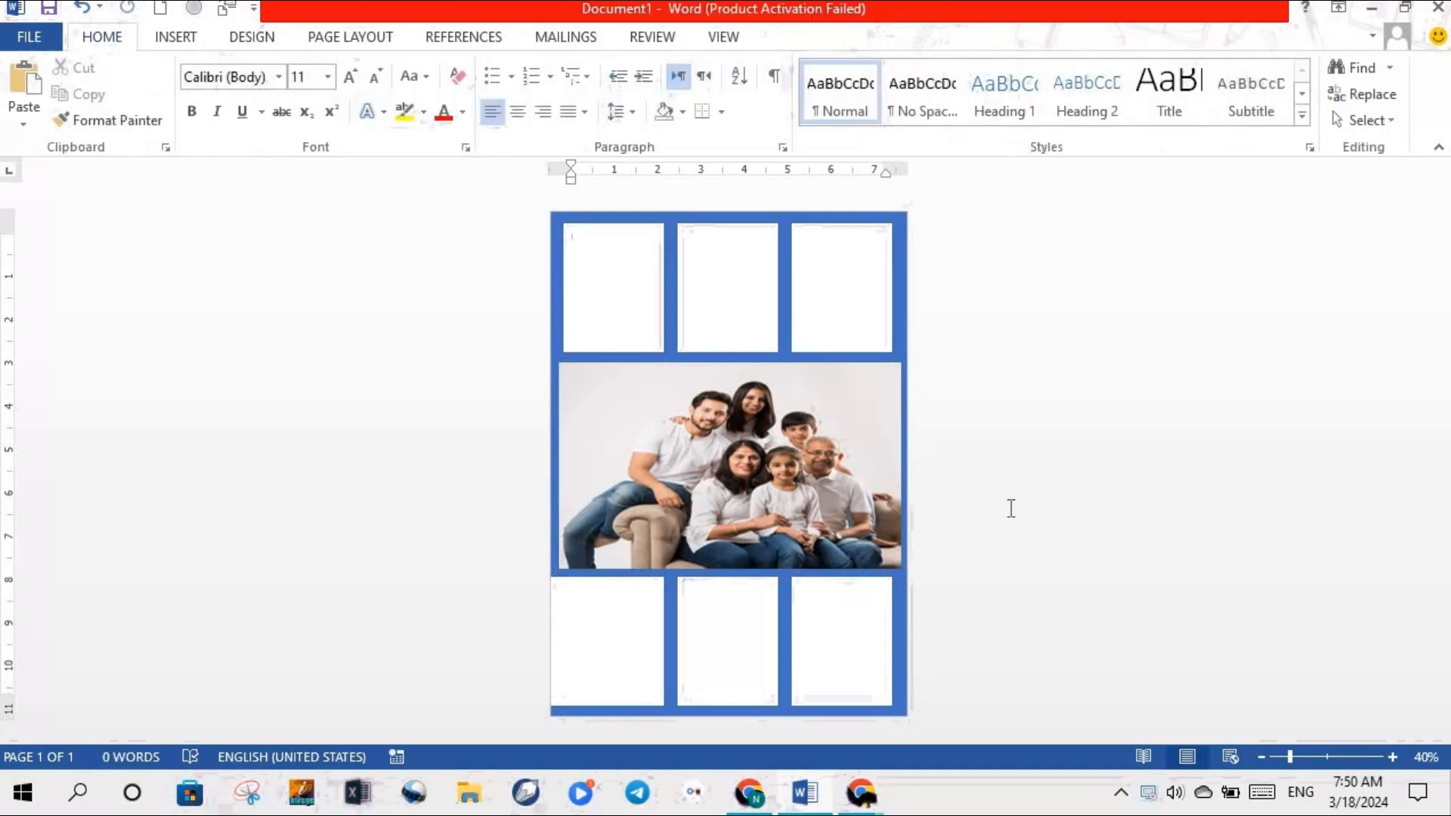
pyautogui.click(819, 435)
pyautogui.click(848, 101)
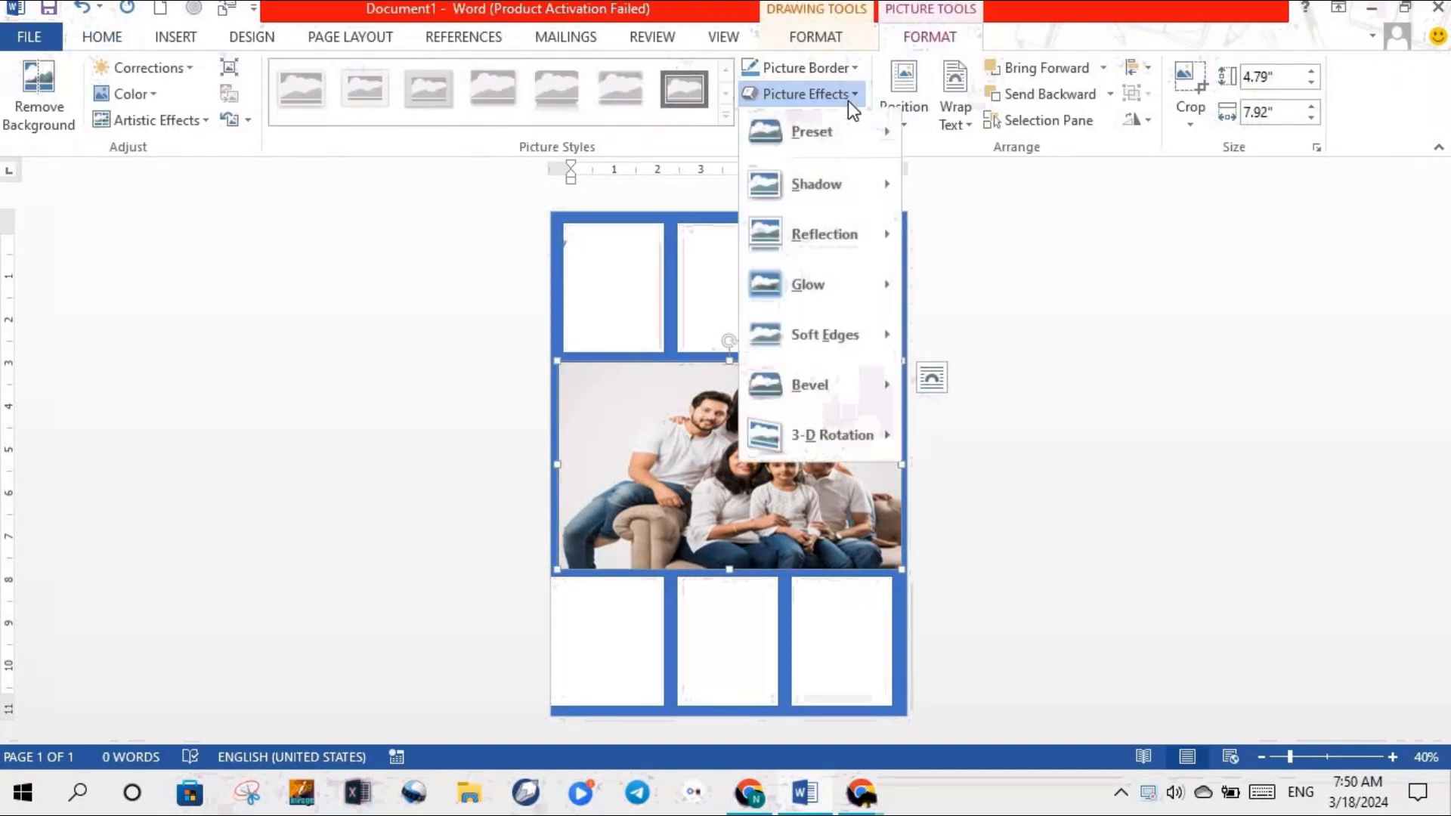
pyautogui.moveTo(892, 337)
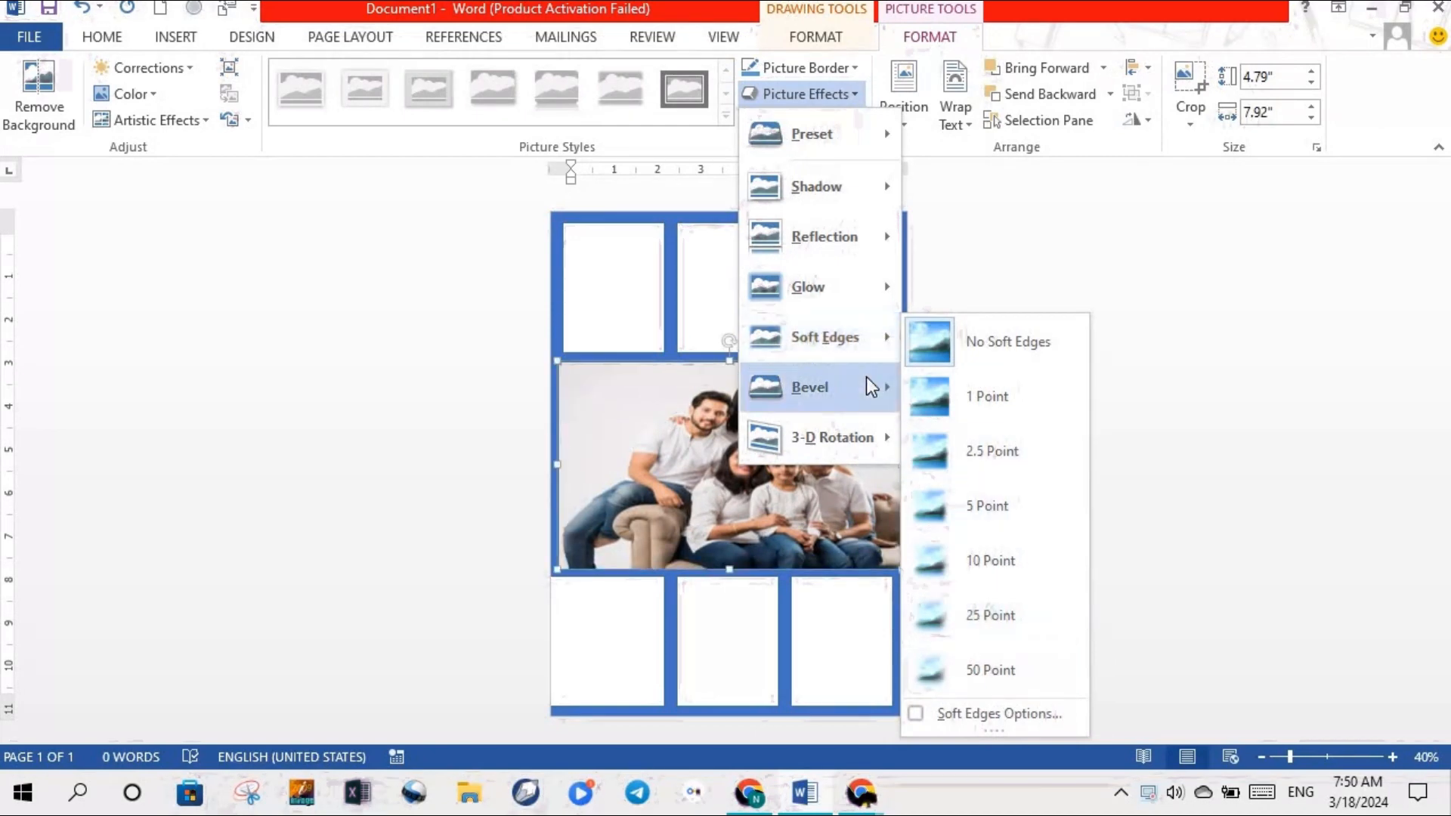
pyautogui.moveTo(871, 387)
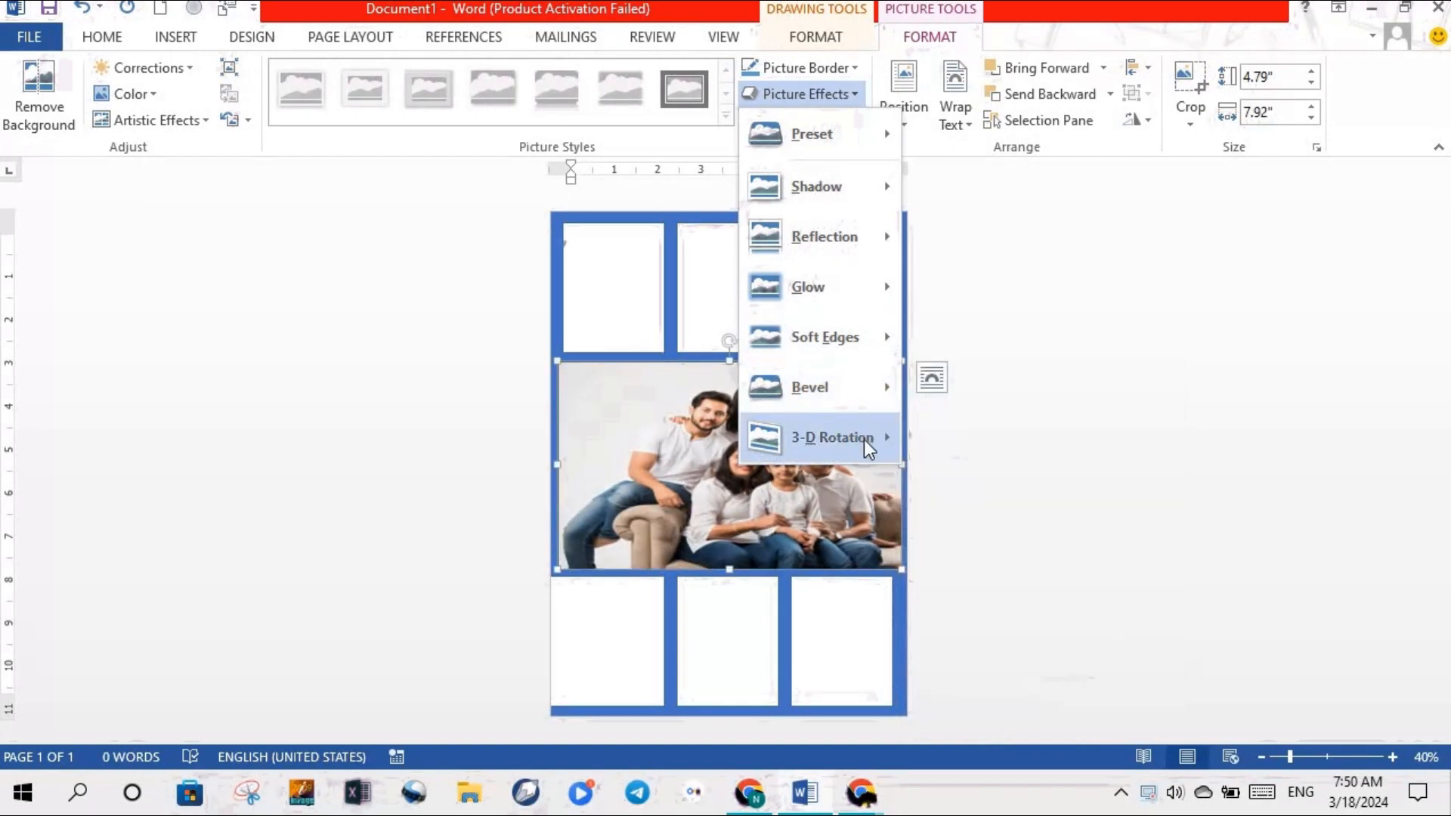
pyautogui.moveTo(867, 448)
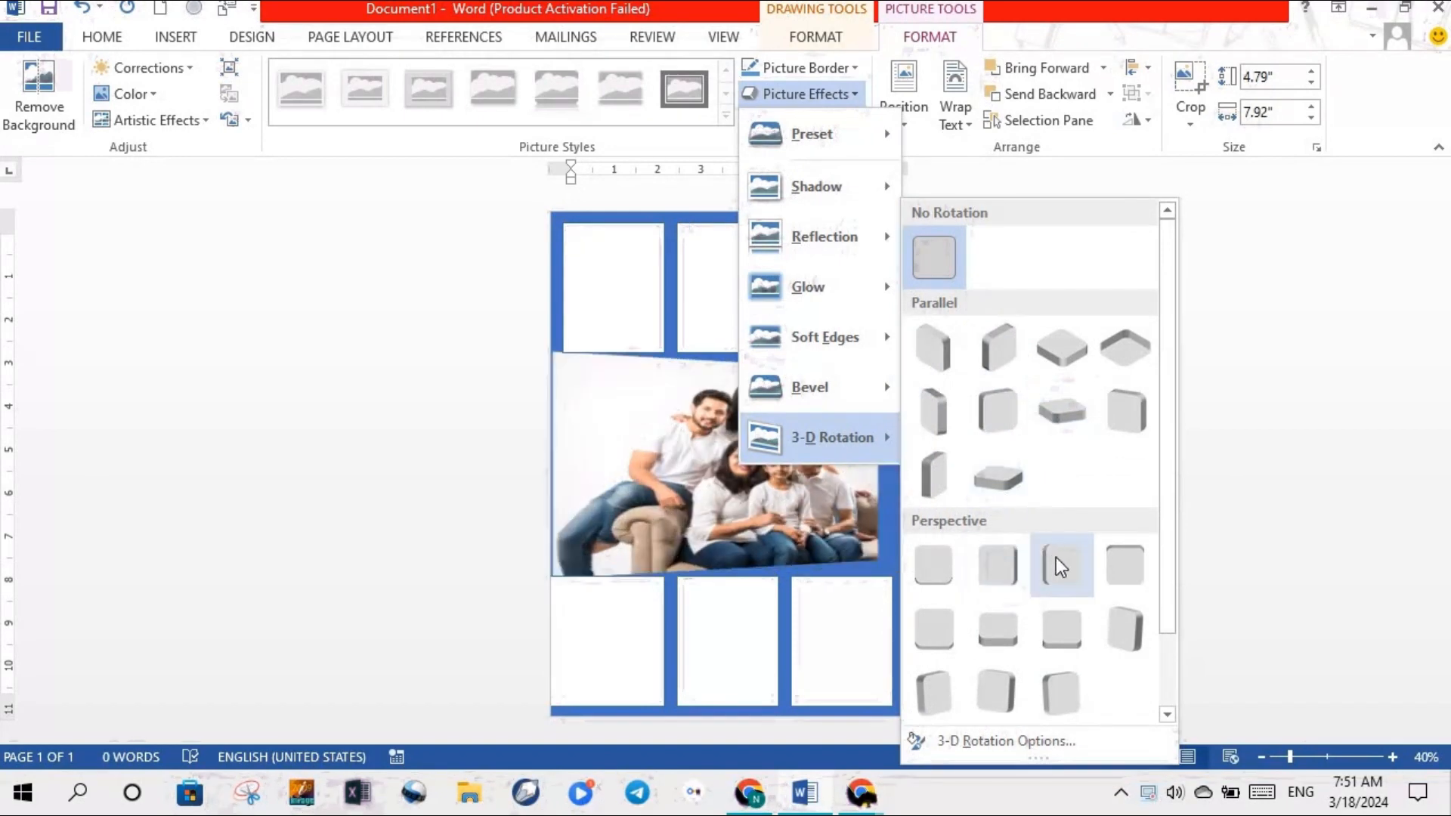
pyautogui.click(1218, 386)
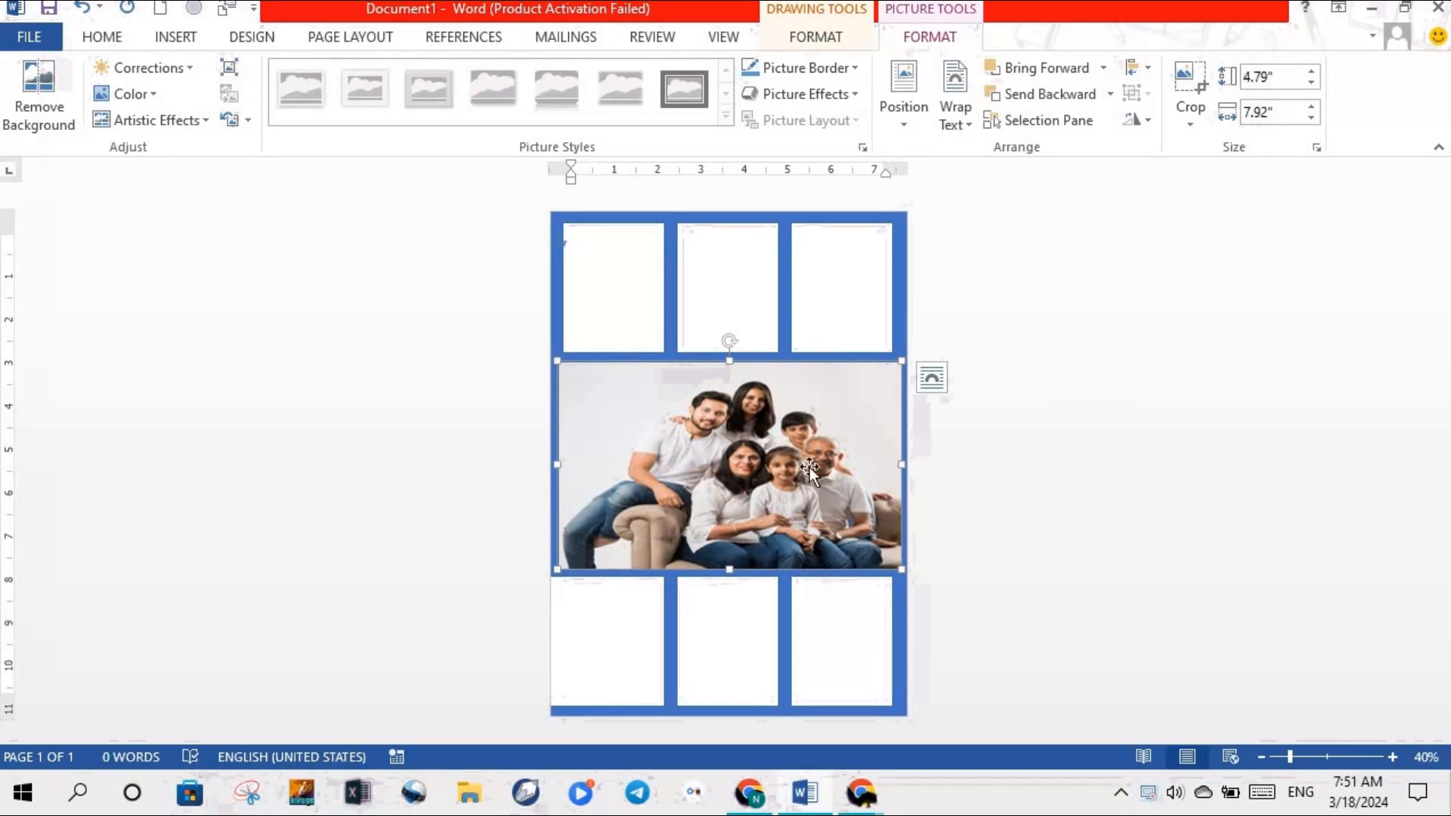
pyautogui.press('ctrl')
pyautogui.press('ctrl')
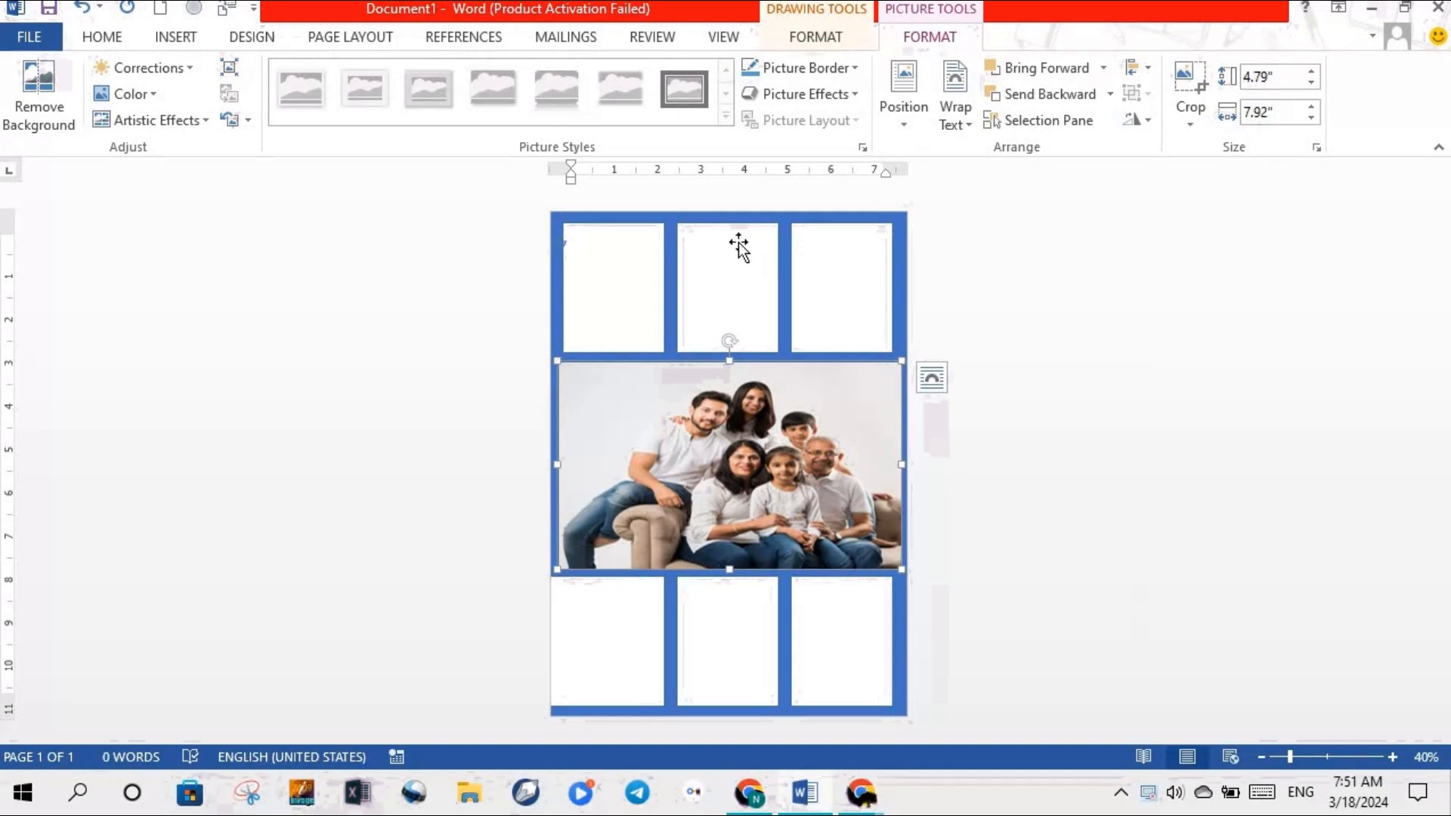
# Step: Fill the first rectangle of the upper row with the picture images (2) from Local Disk (D:)
pyautogui.click(630, 282)
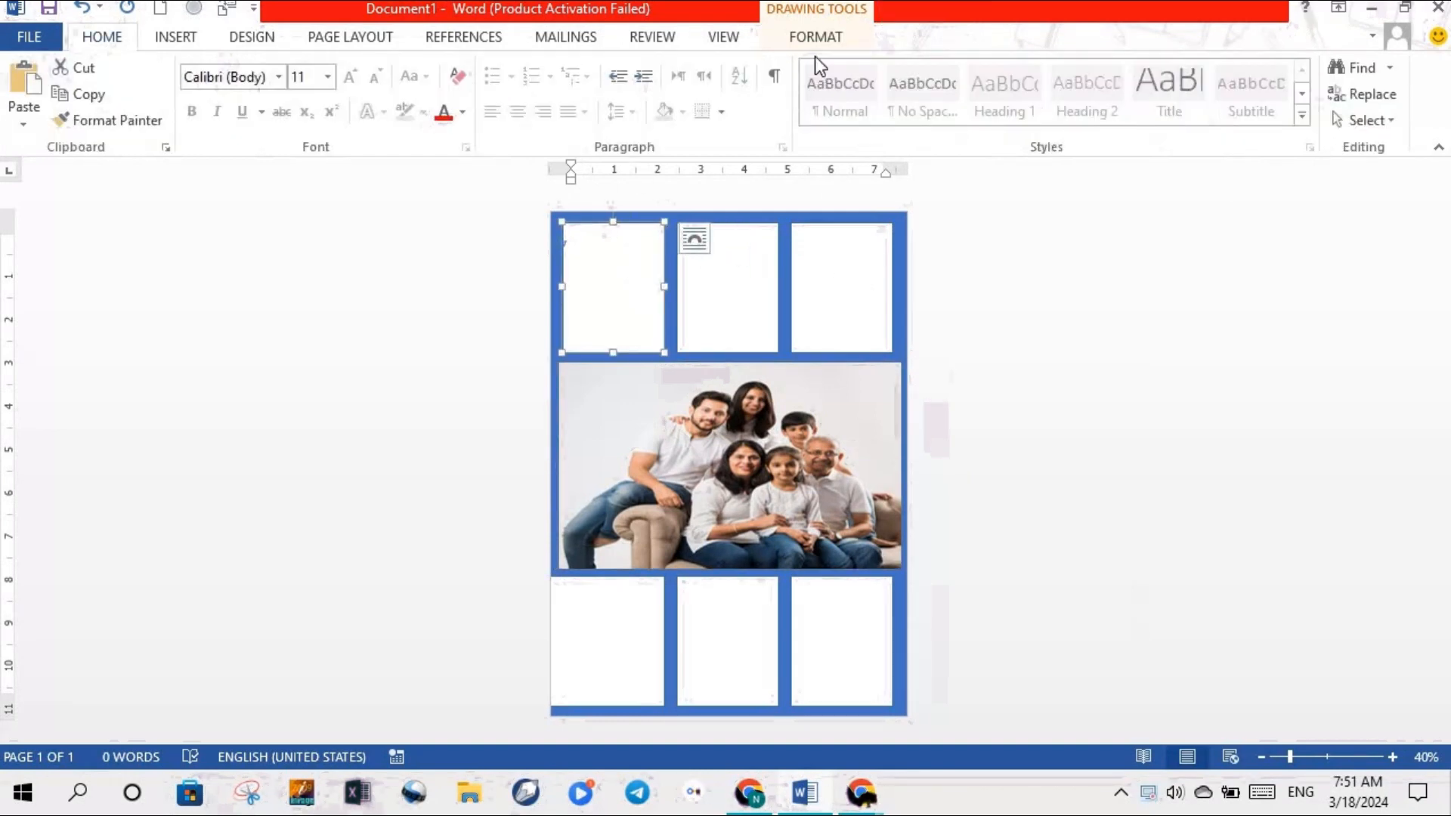
pyautogui.click(813, 35)
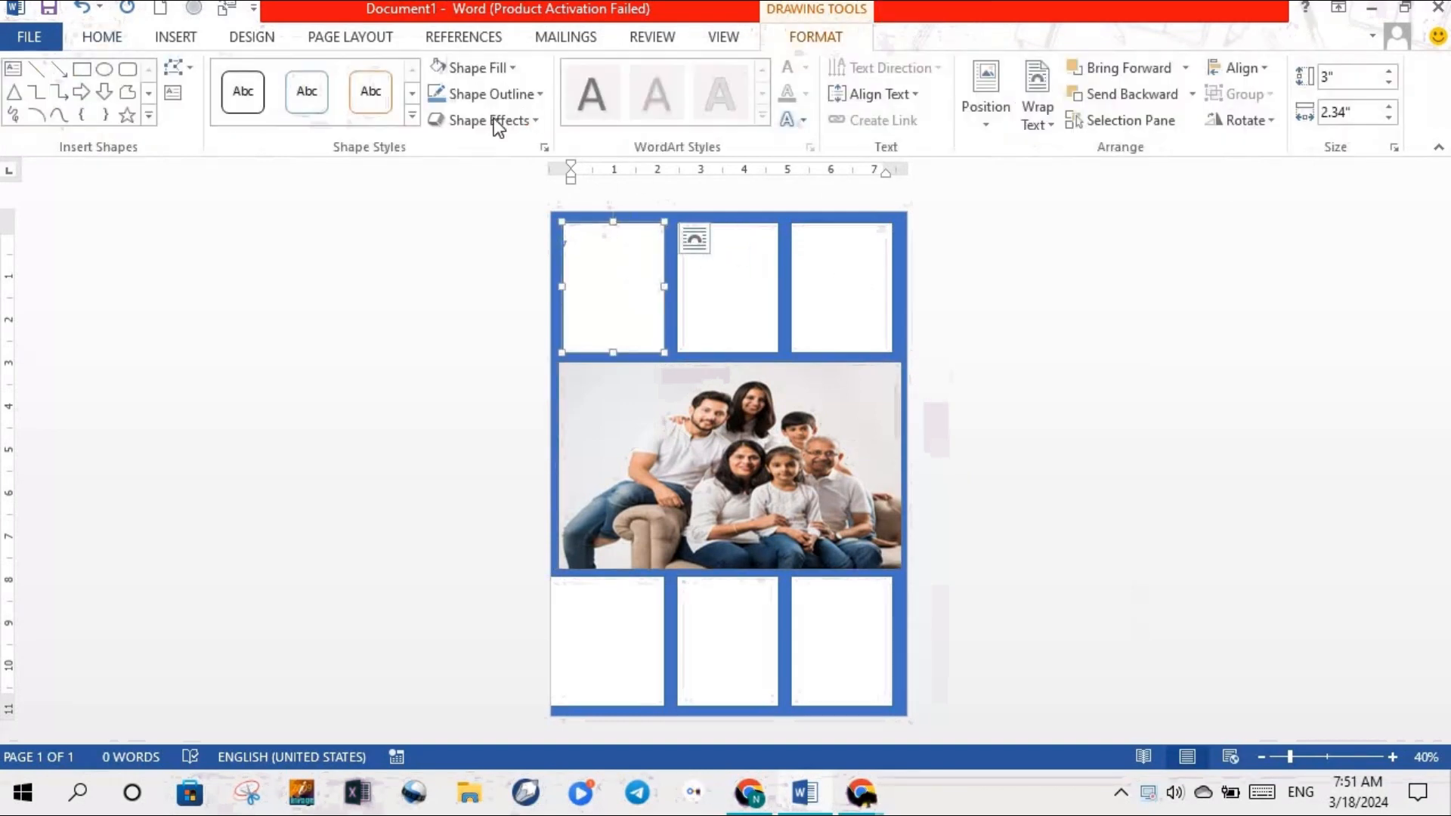
pyautogui.click(497, 65)
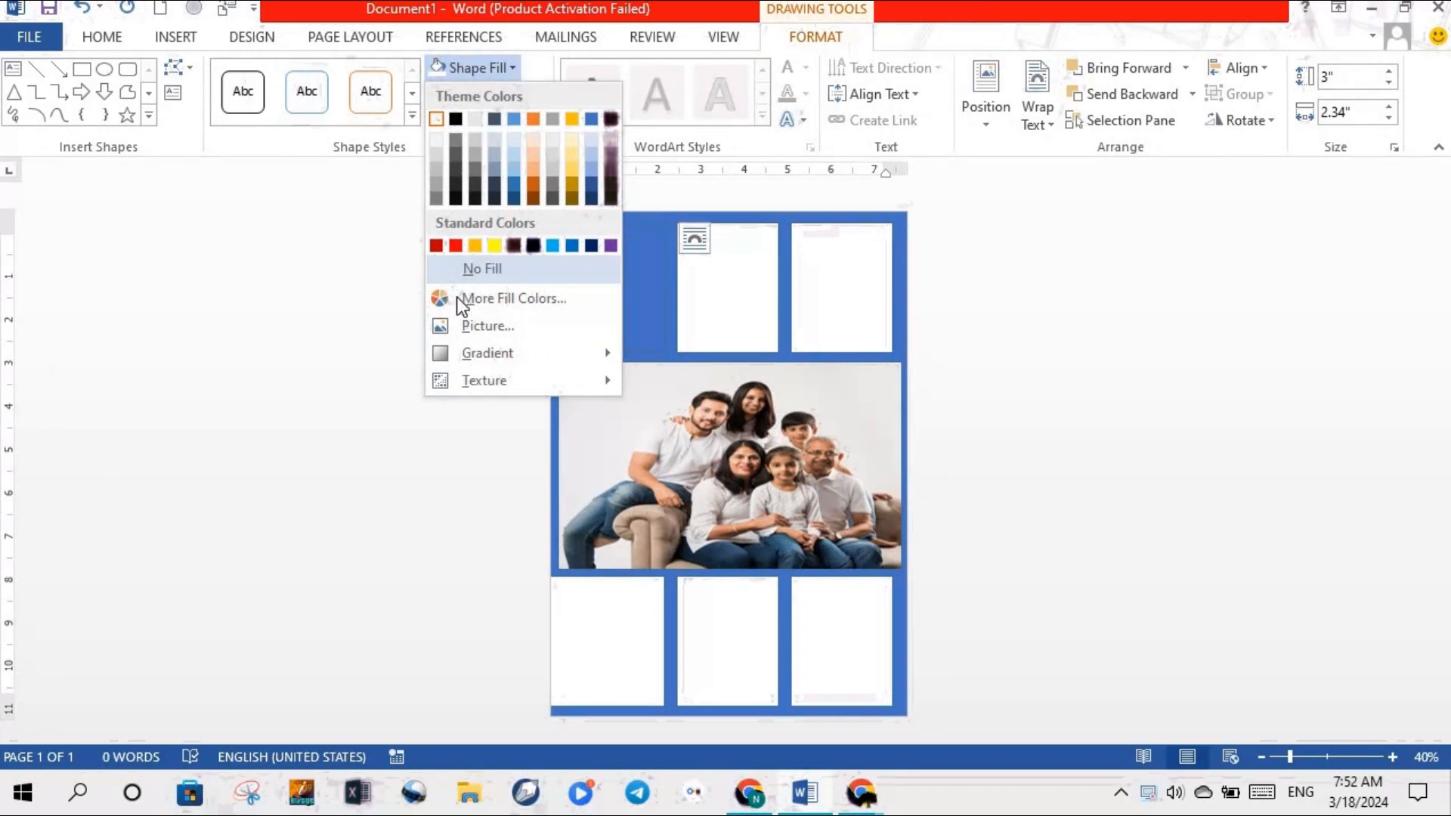
pyautogui.click(452, 325)
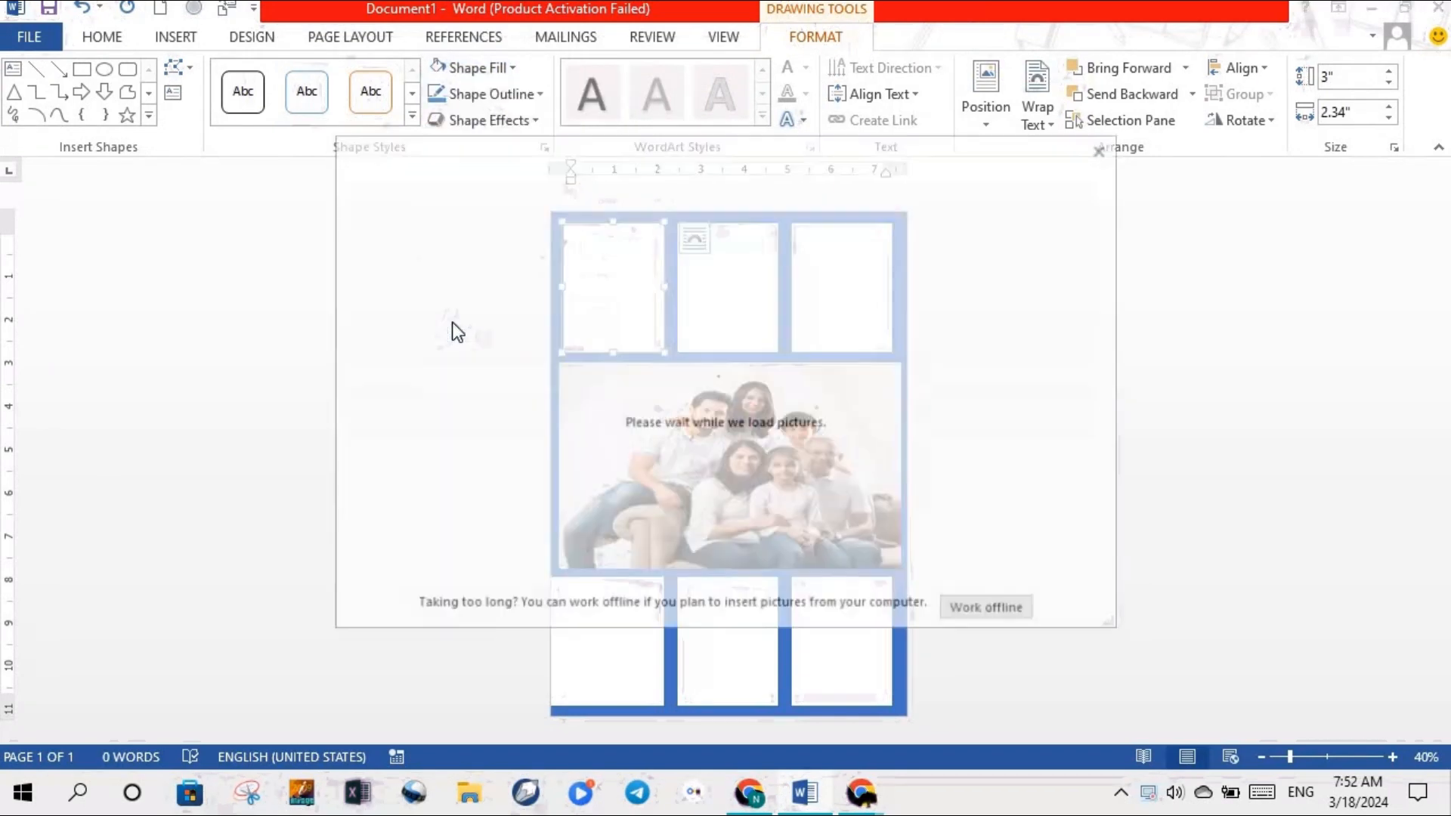
pyautogui.click(724, 444)
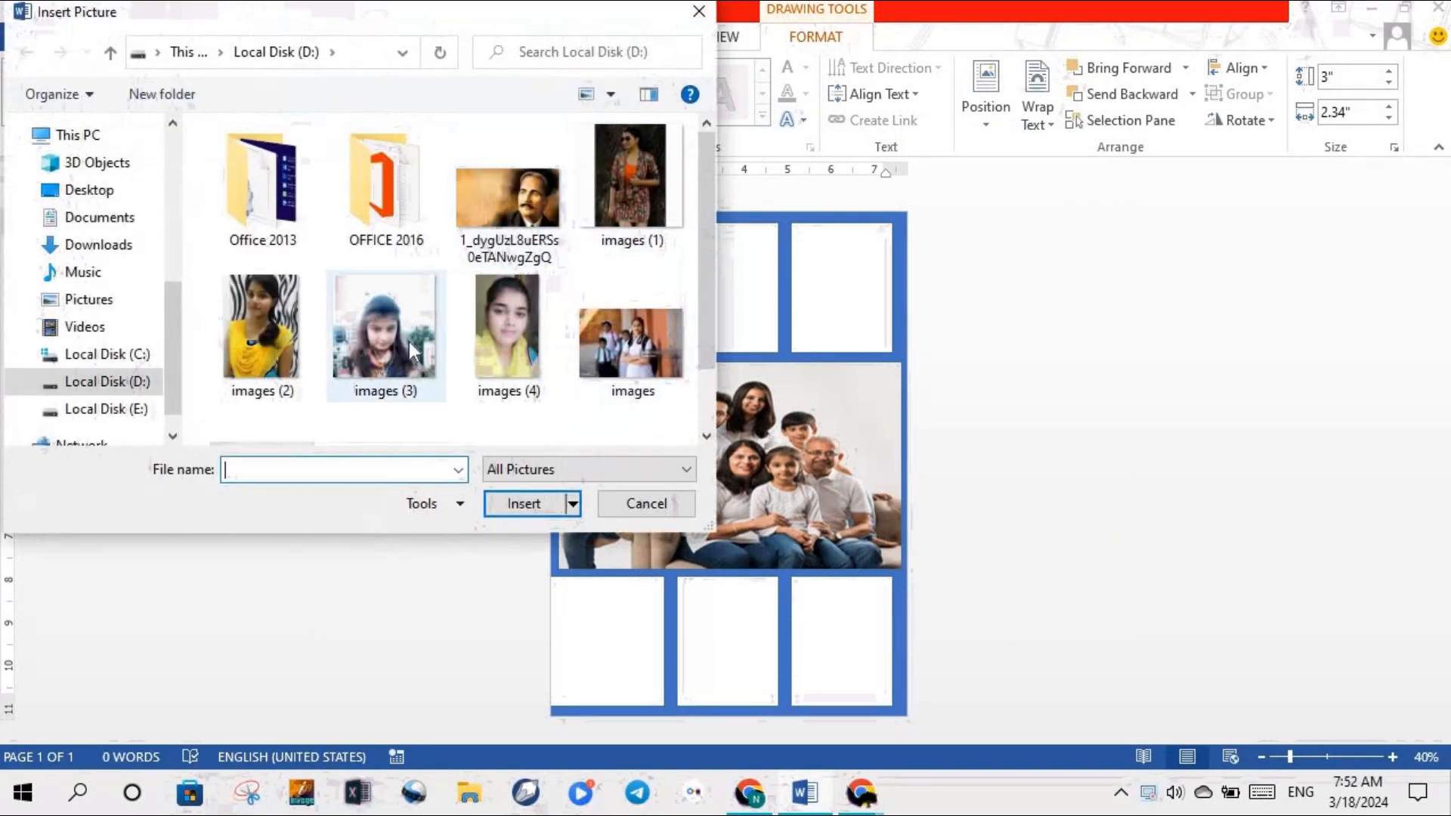
pyautogui.click(278, 334)
pyautogui.click(510, 503)
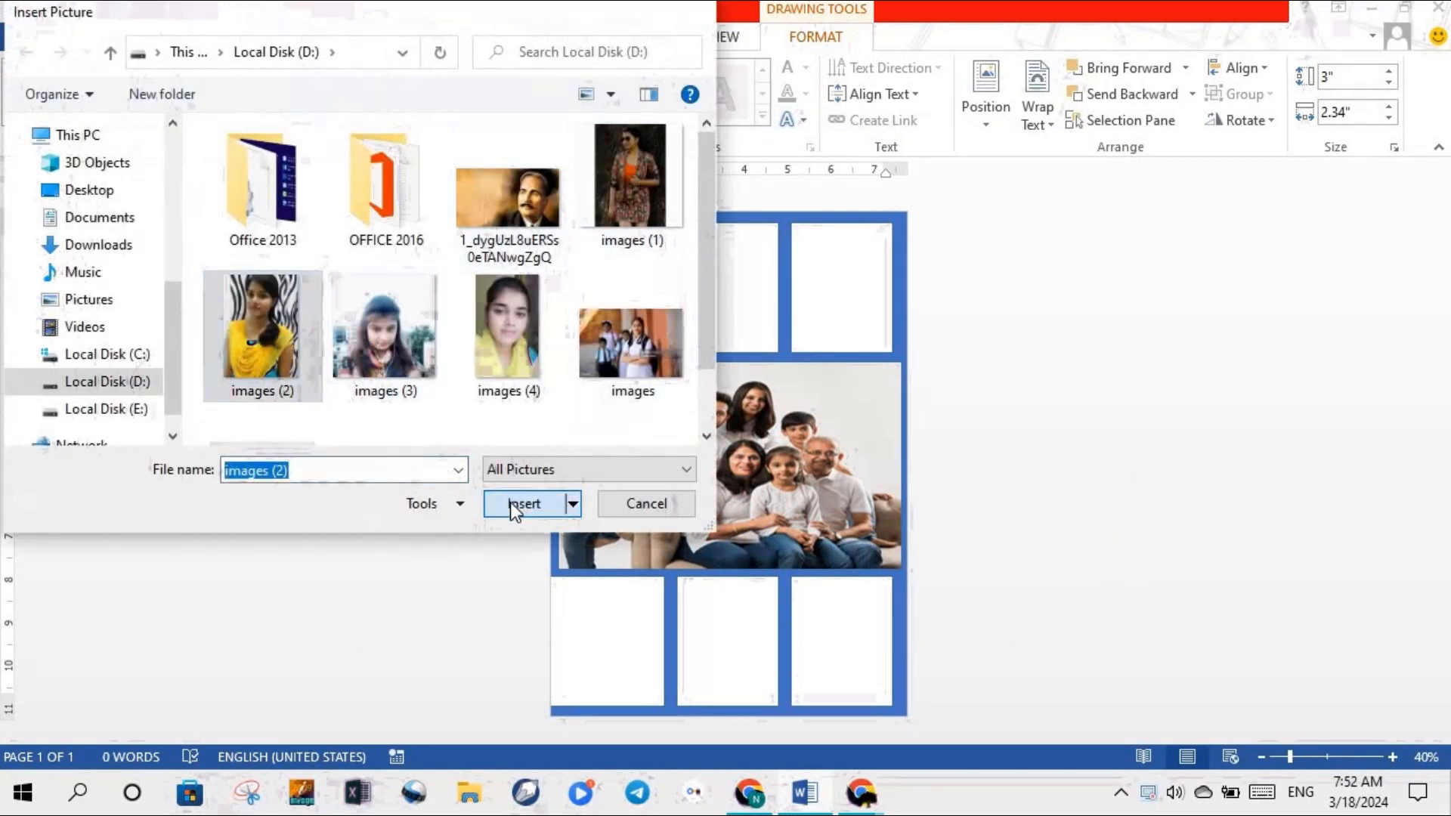
# Step: Fill the middle rectangle of the upper row with the picture images (3) from Local Disk (D:)
pyautogui.click(705, 307)
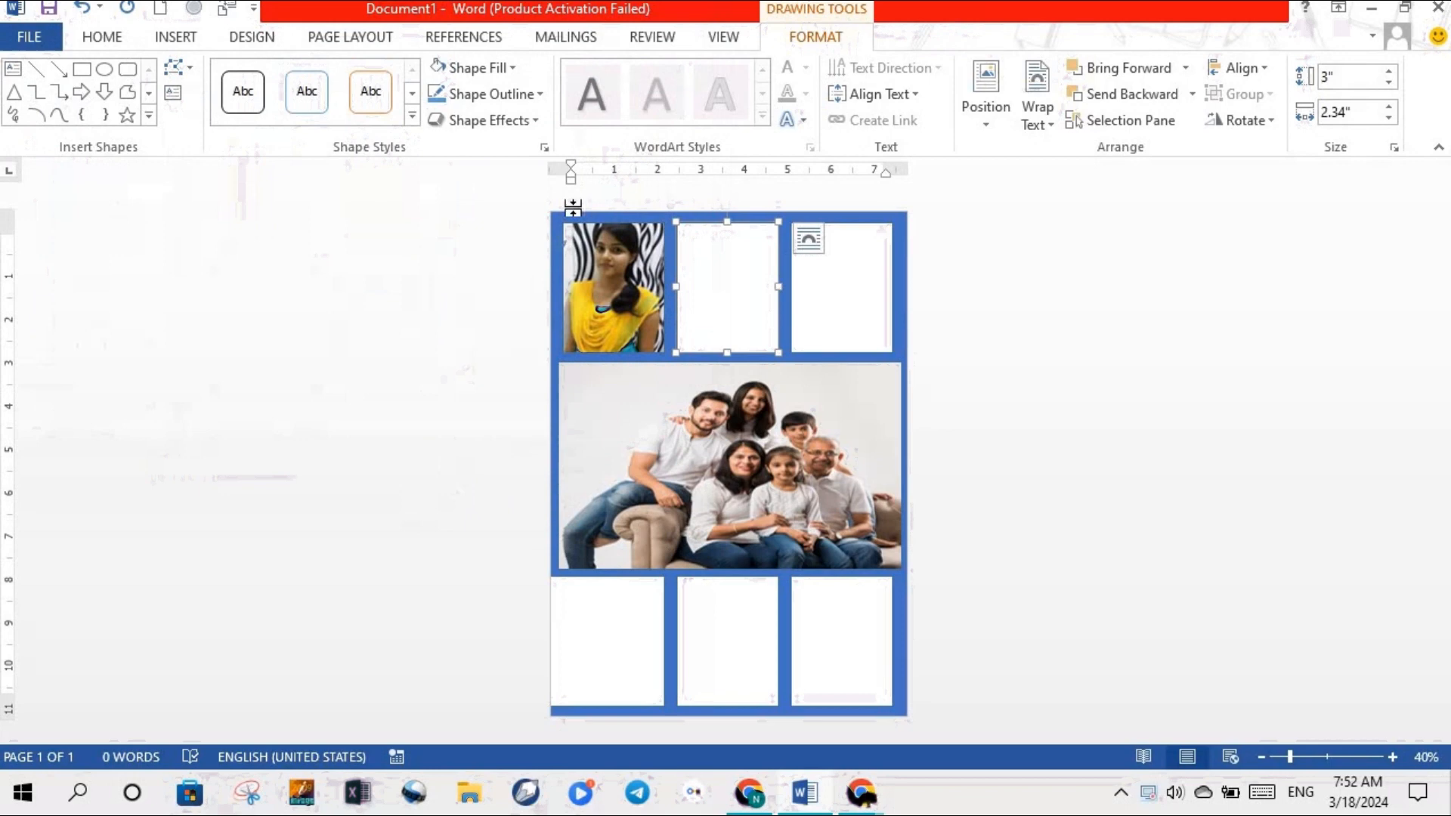
pyautogui.click(502, 67)
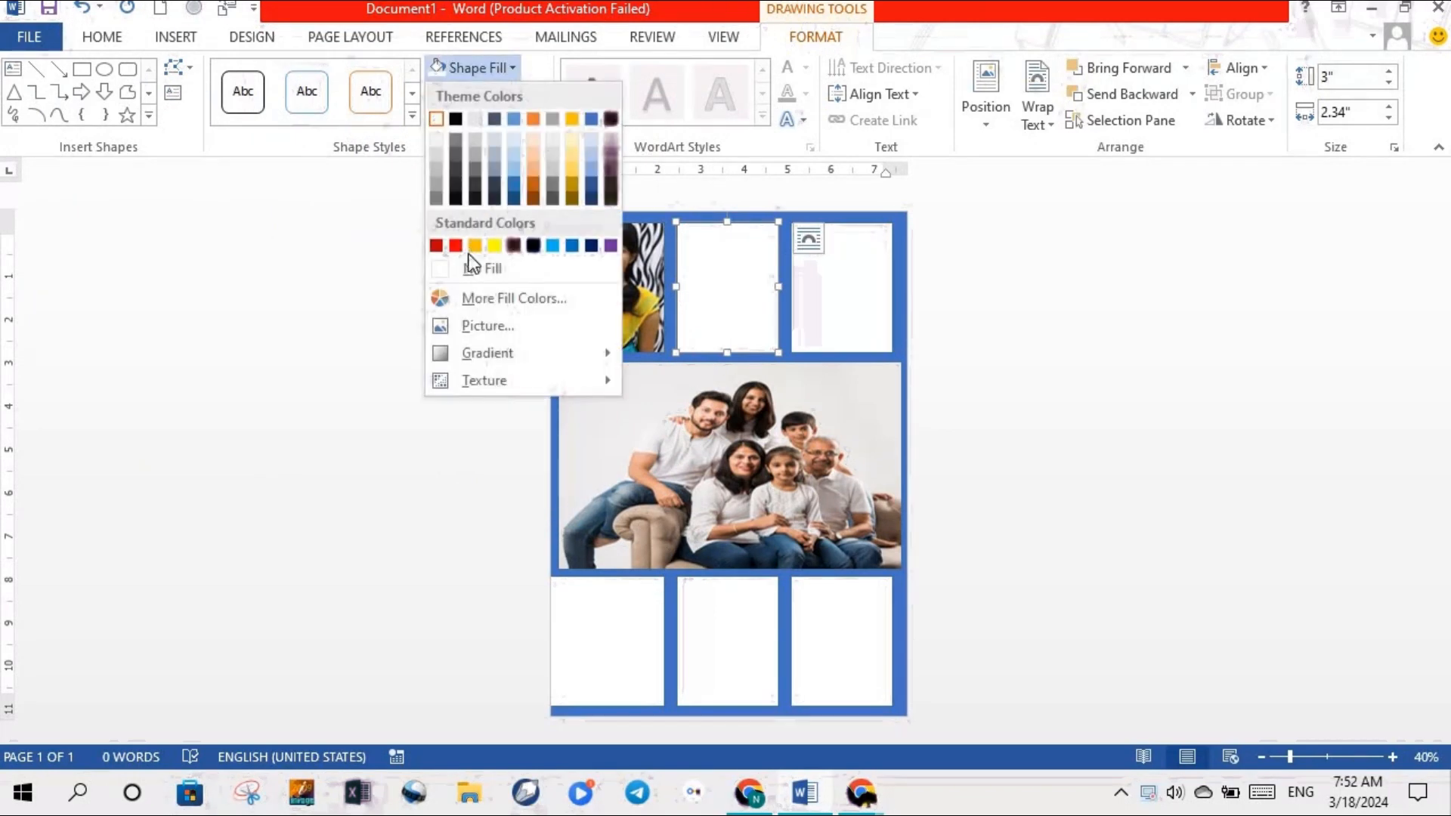
pyautogui.click(479, 331)
pyautogui.click(727, 443)
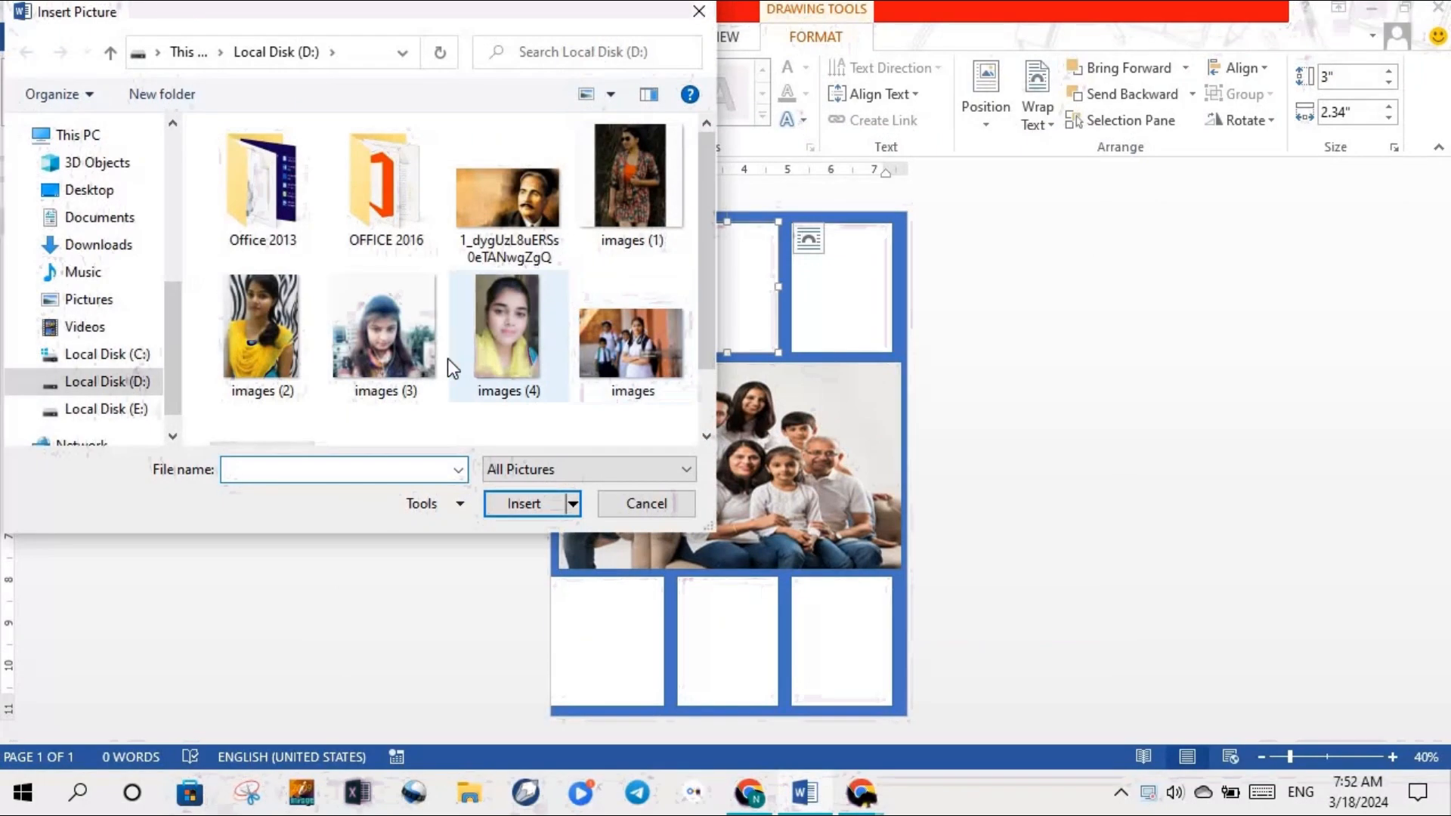
pyautogui.click(388, 347)
pyautogui.click(537, 506)
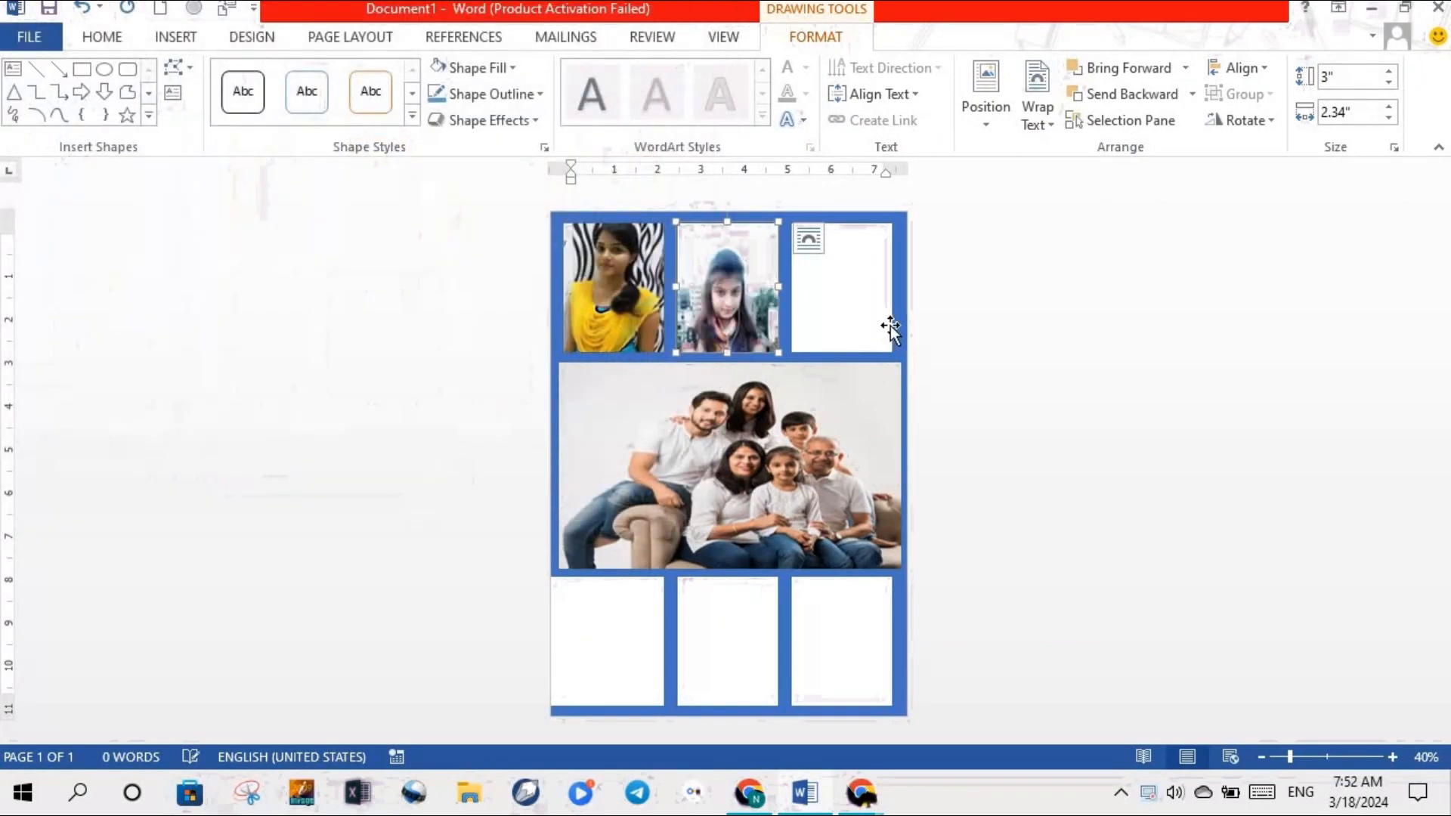
# Step: Fill the third rectangle of the upper row with the picture images (1) from Local Disk (D:)
pyautogui.click(832, 315)
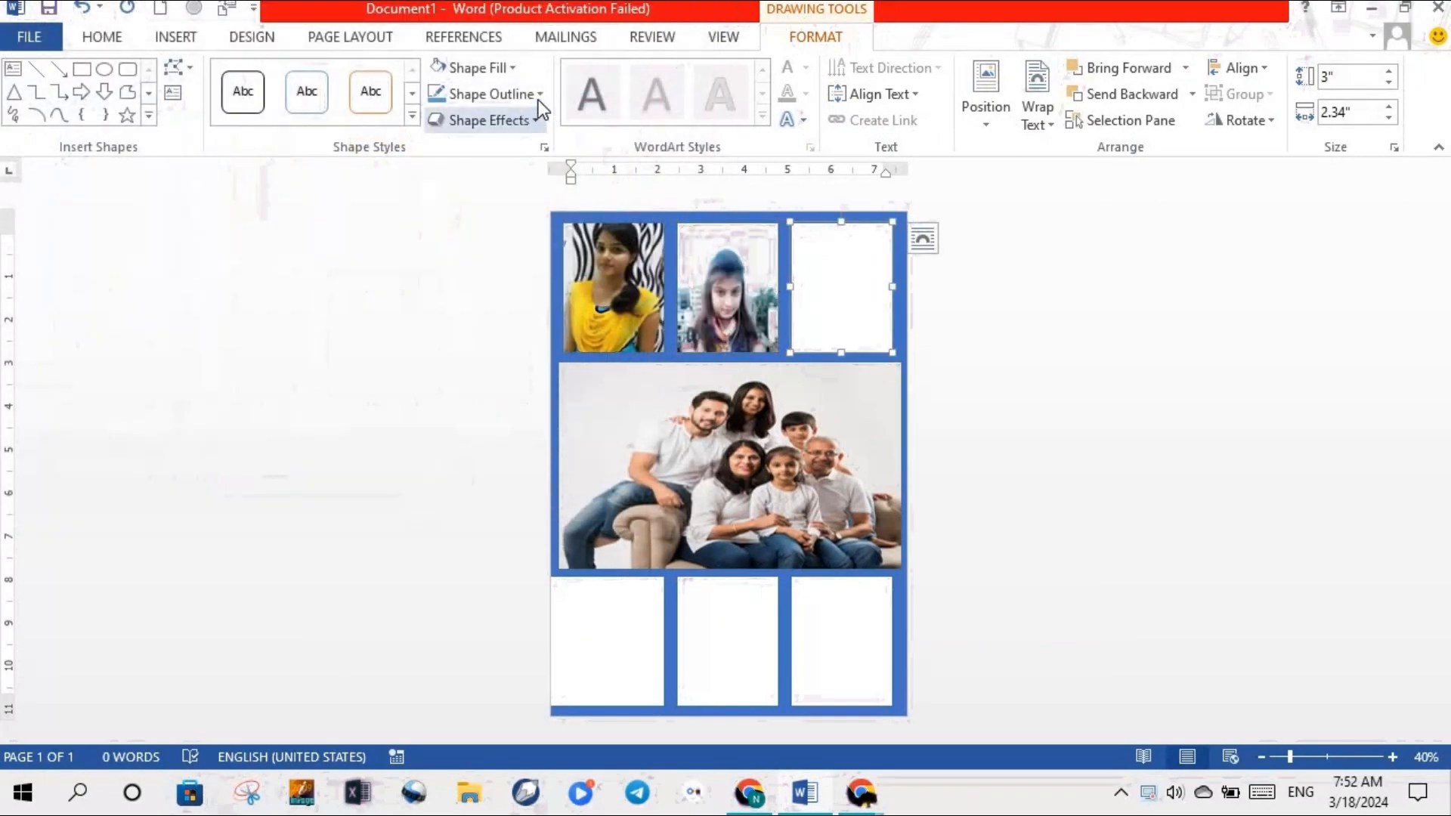
pyautogui.click(519, 71)
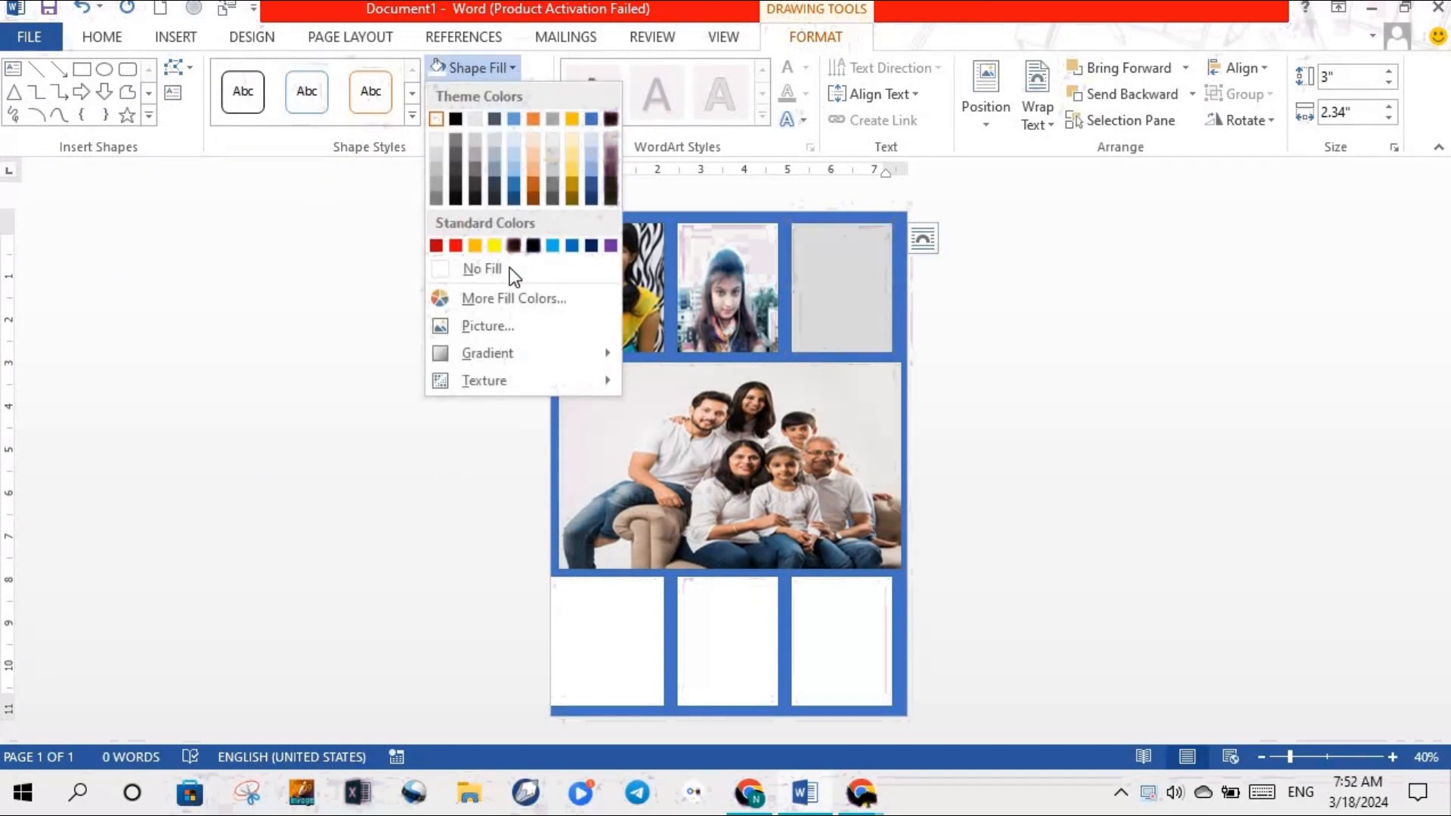
pyautogui.click(486, 327)
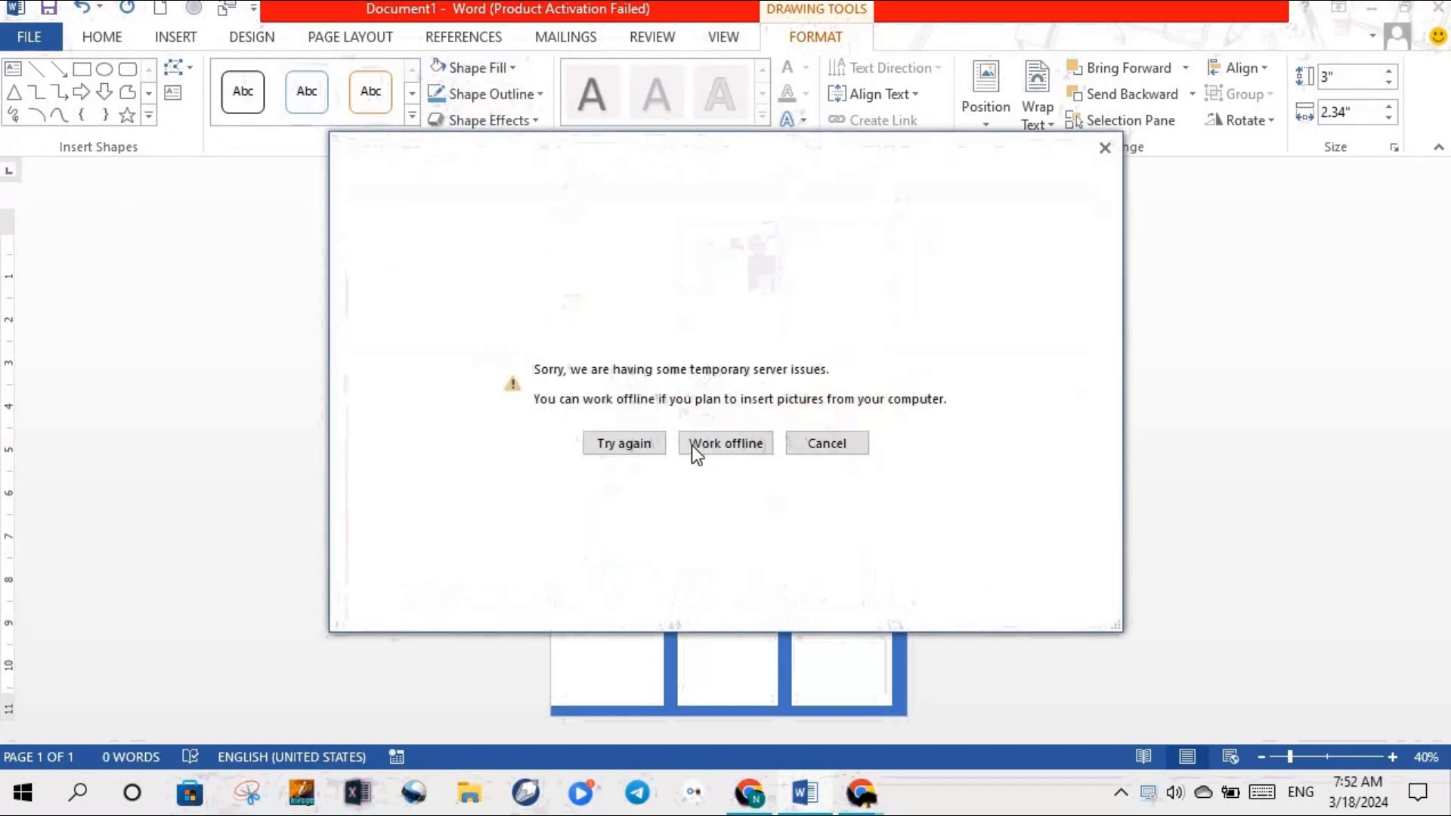
pyautogui.click(703, 444)
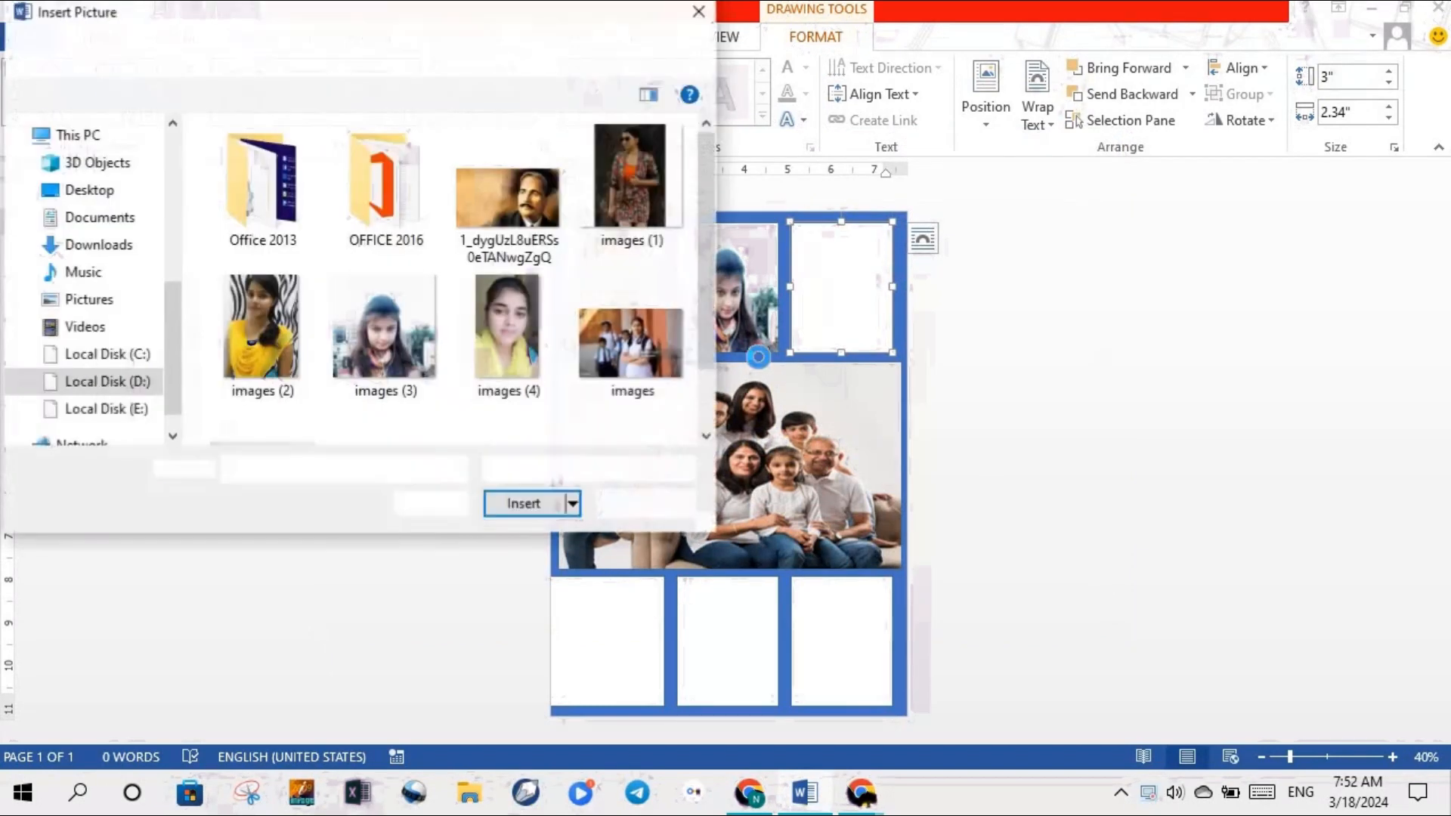
pyautogui.click(631, 205)
pyautogui.click(523, 511)
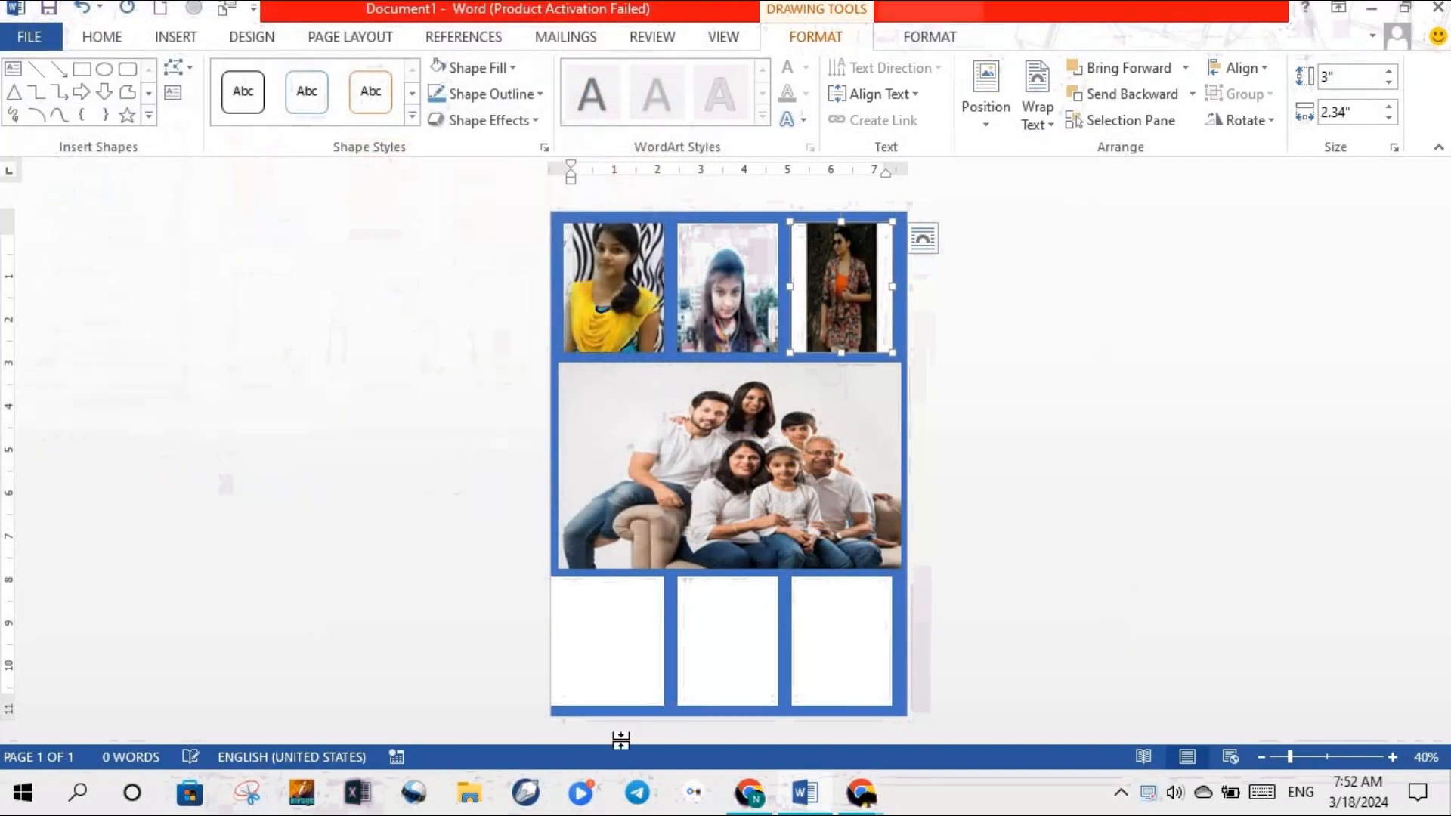
# Step: Resize the first rectangle of the lower row to about 2.58" wide and nudge it inward, leaving a blue gap at the page edge
pyautogui.click(608, 644)
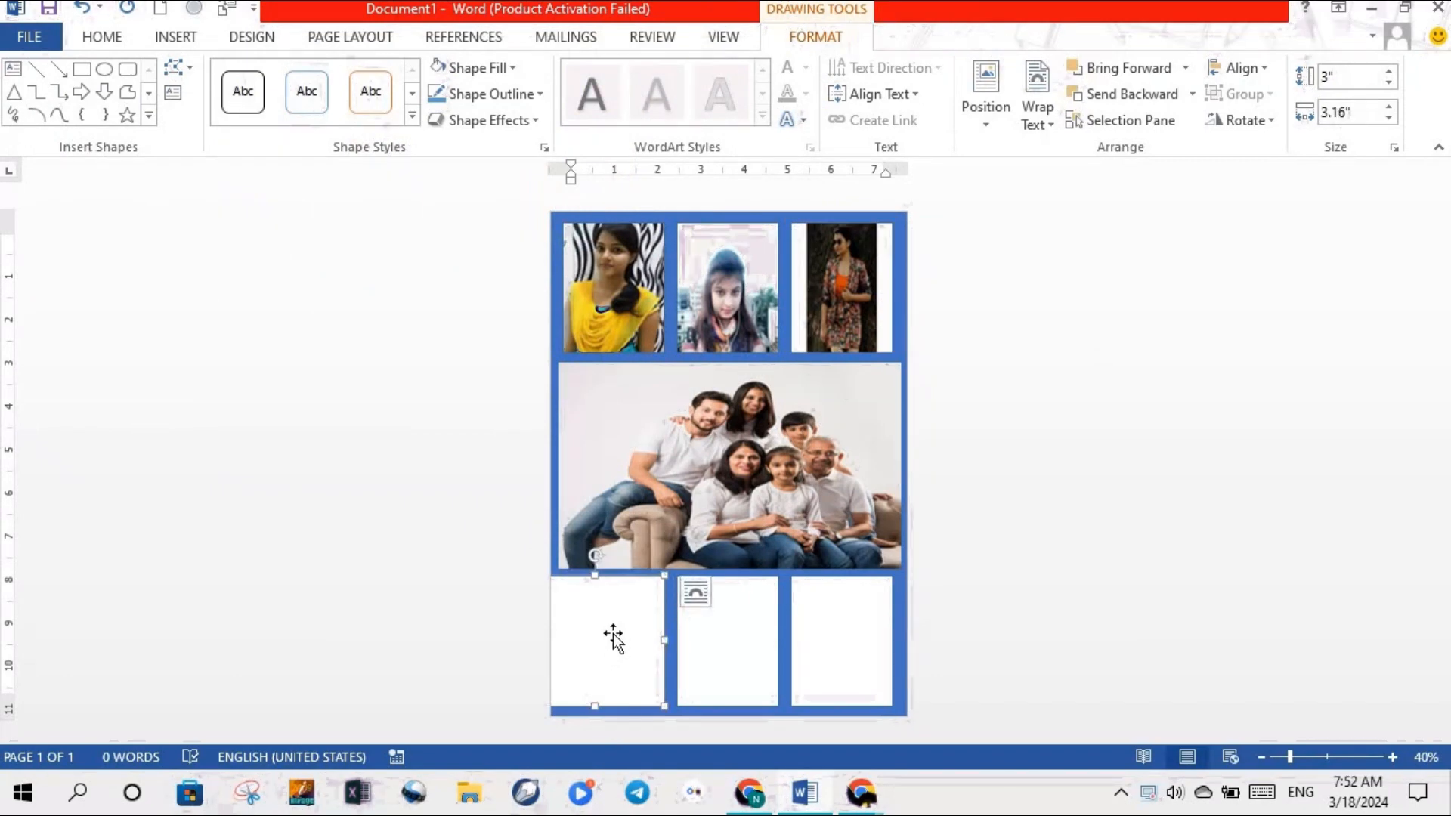
pyautogui.press('Right')
pyautogui.press('Right')
pyautogui.press('Right')
pyautogui.press('Right')
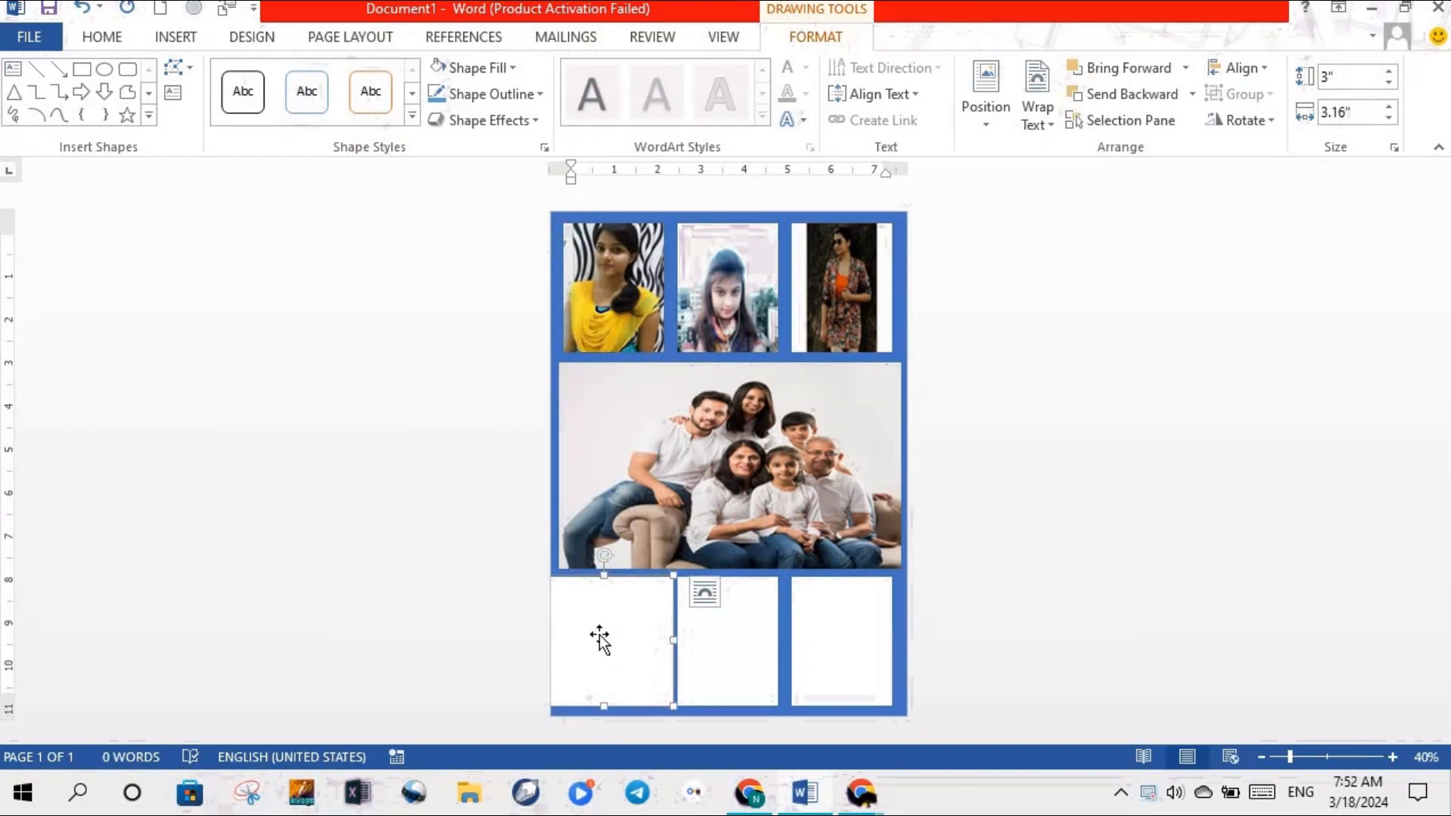
pyautogui.moveTo(600, 641); pyautogui.dragTo(658, 642)
pyautogui.press('Right')
pyautogui.press('Right')
pyautogui.press('Right')
pyautogui.press('Right')
pyautogui.press('Right')
pyautogui.press('Right')
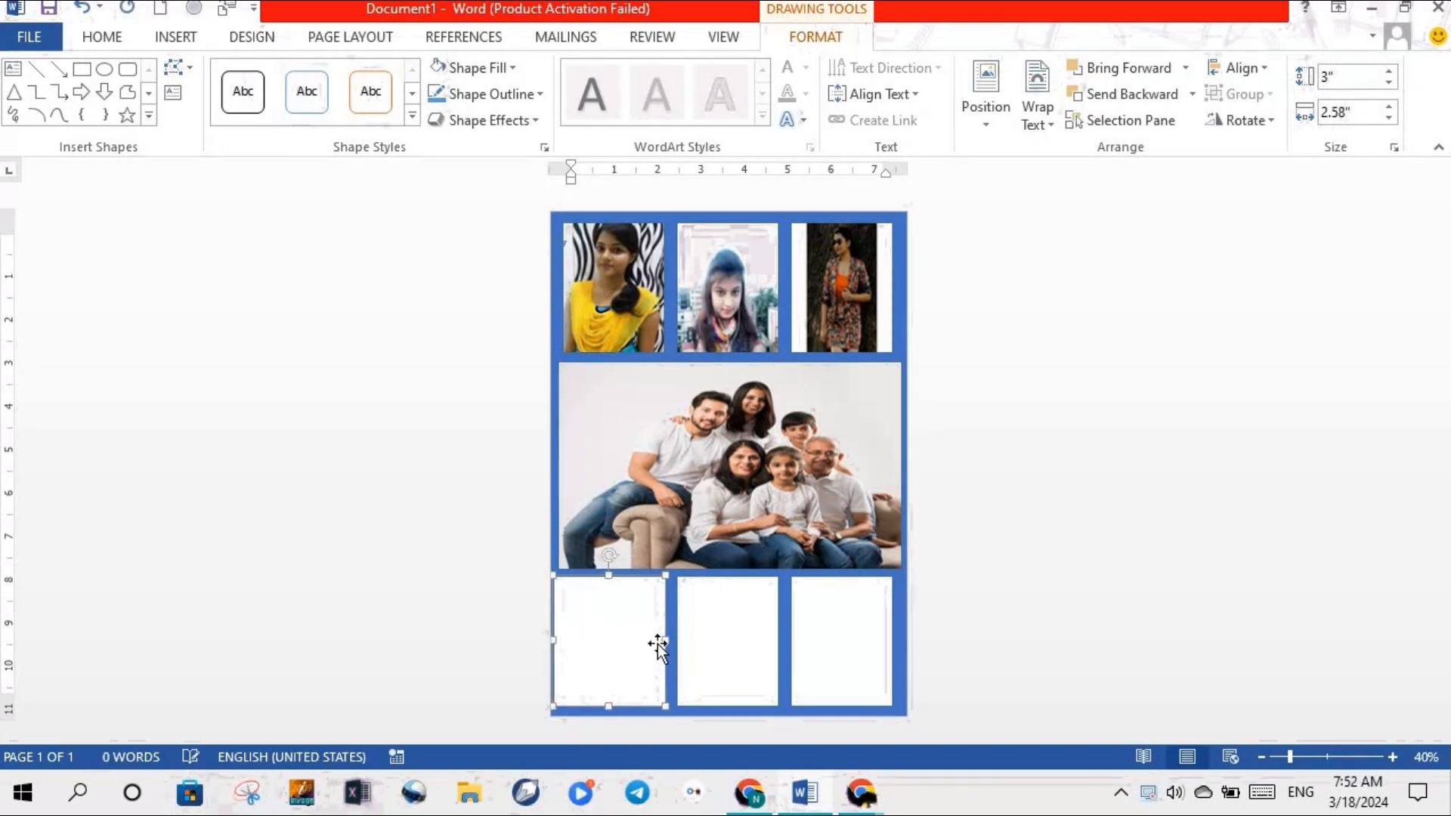
# Step: Widen the middle rectangle of the lower row to about 2.47" and nudge it slightly left to even out the gaps
pyautogui.click(739, 647)
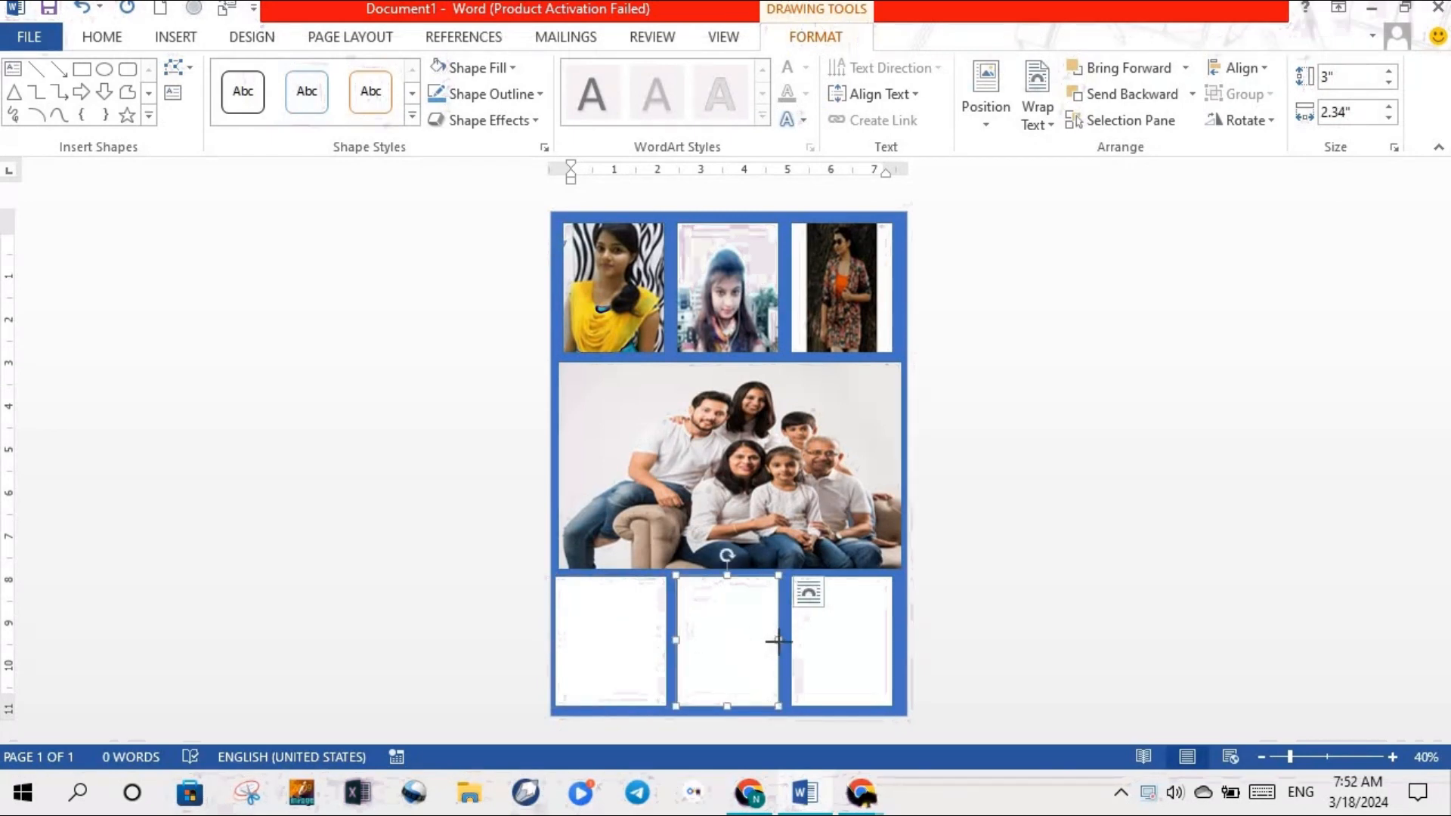
pyautogui.moveTo(780, 641); pyautogui.dragTo(780, 643)
pyautogui.press('Left')
pyautogui.press('Left')
pyautogui.press('Left')
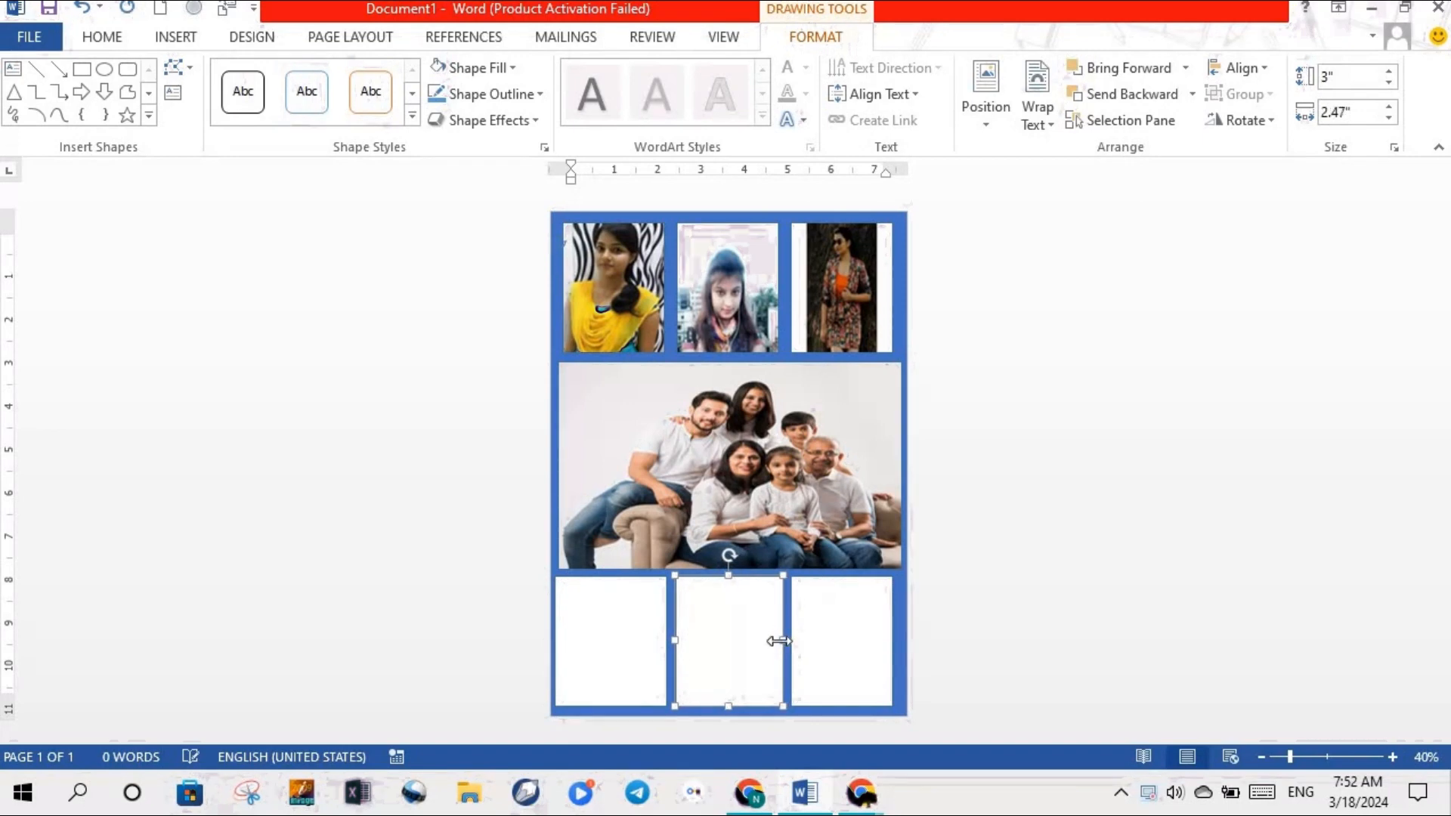
# Step: Widen the third rectangle of the lower row to about 2.55", leaving narrow gaps on both sides
pyautogui.click(869, 632)
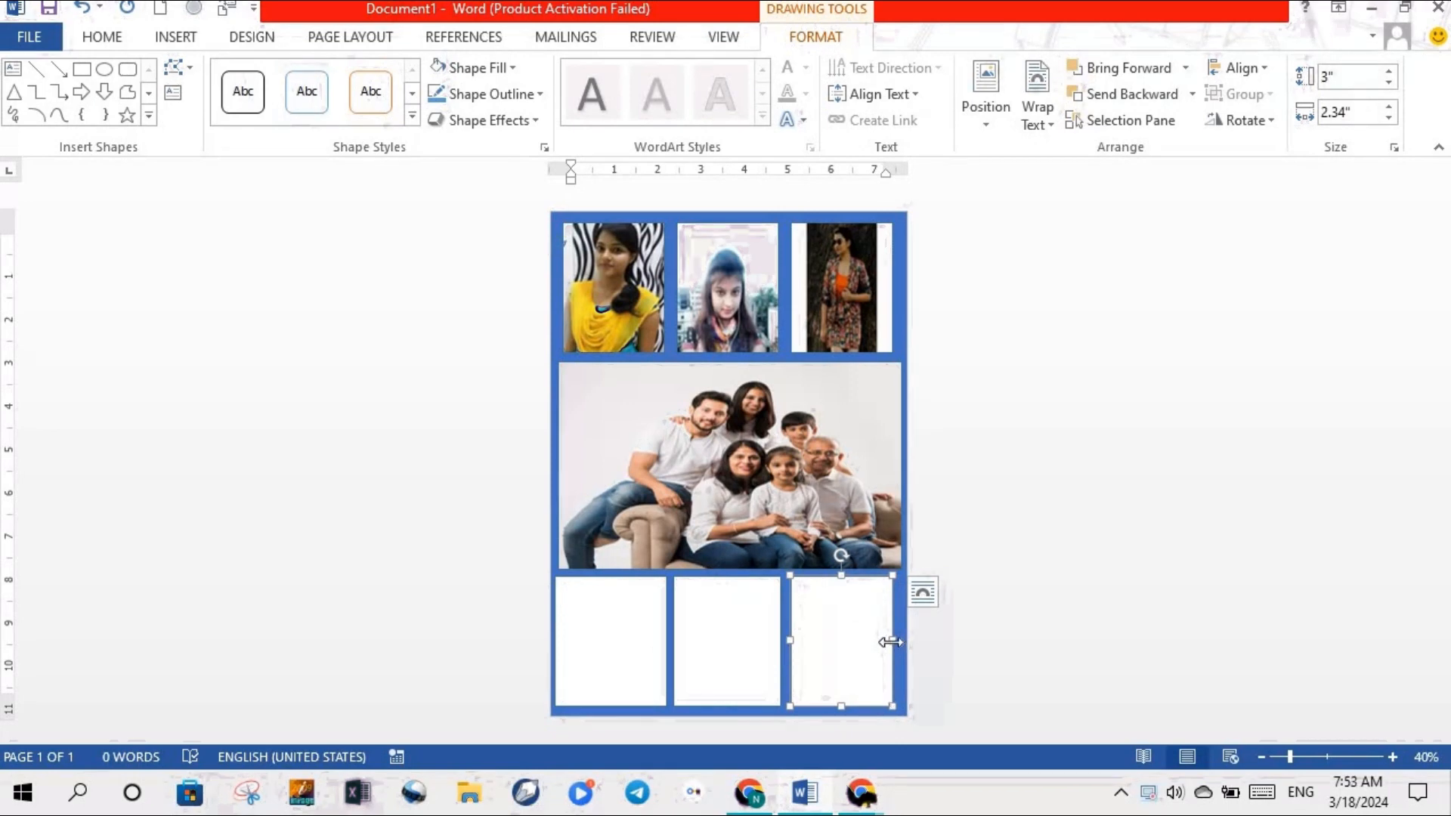
pyautogui.moveTo(892, 639); pyautogui.dragTo(892, 640)
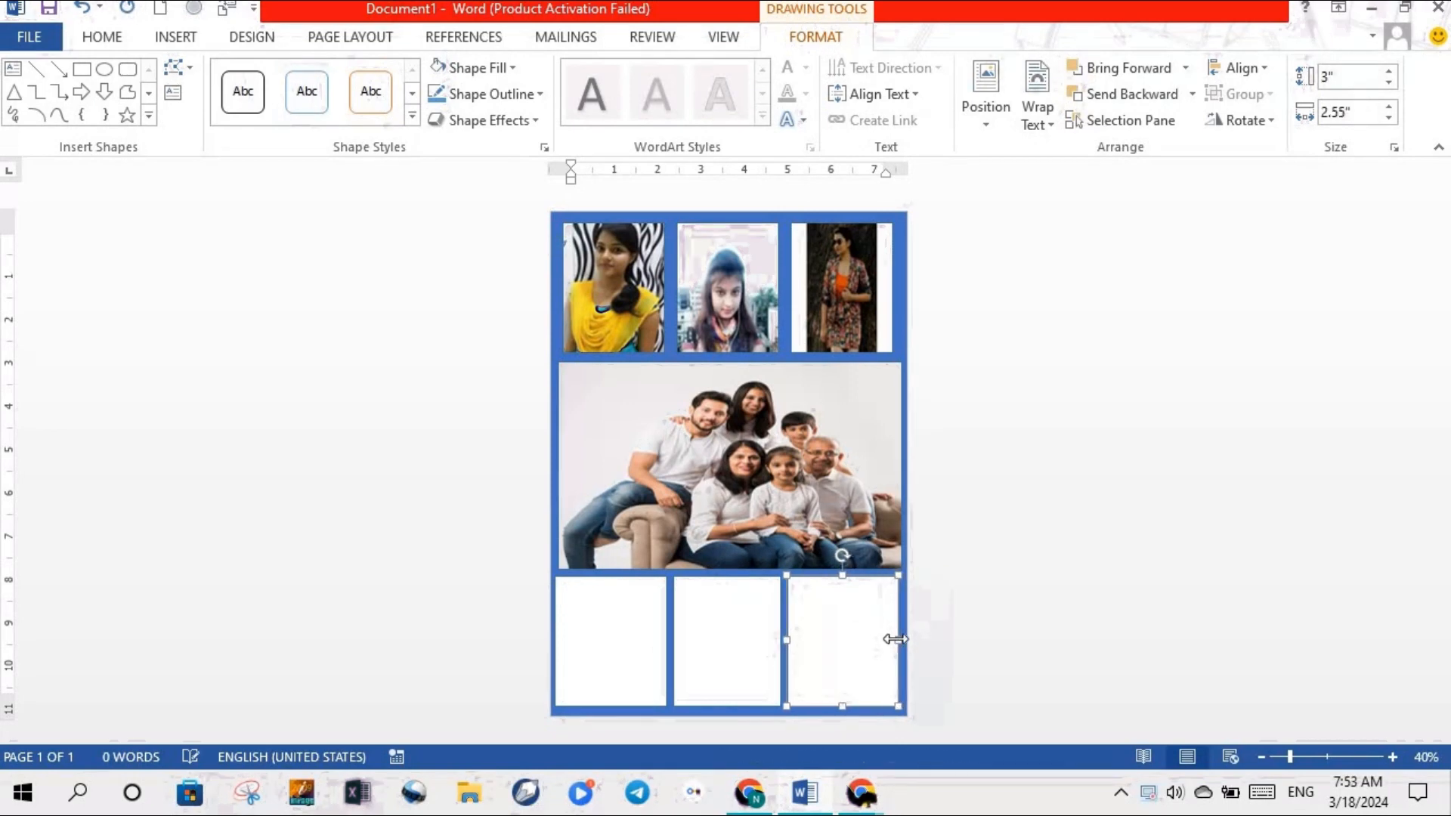
pyautogui.click(985, 591)
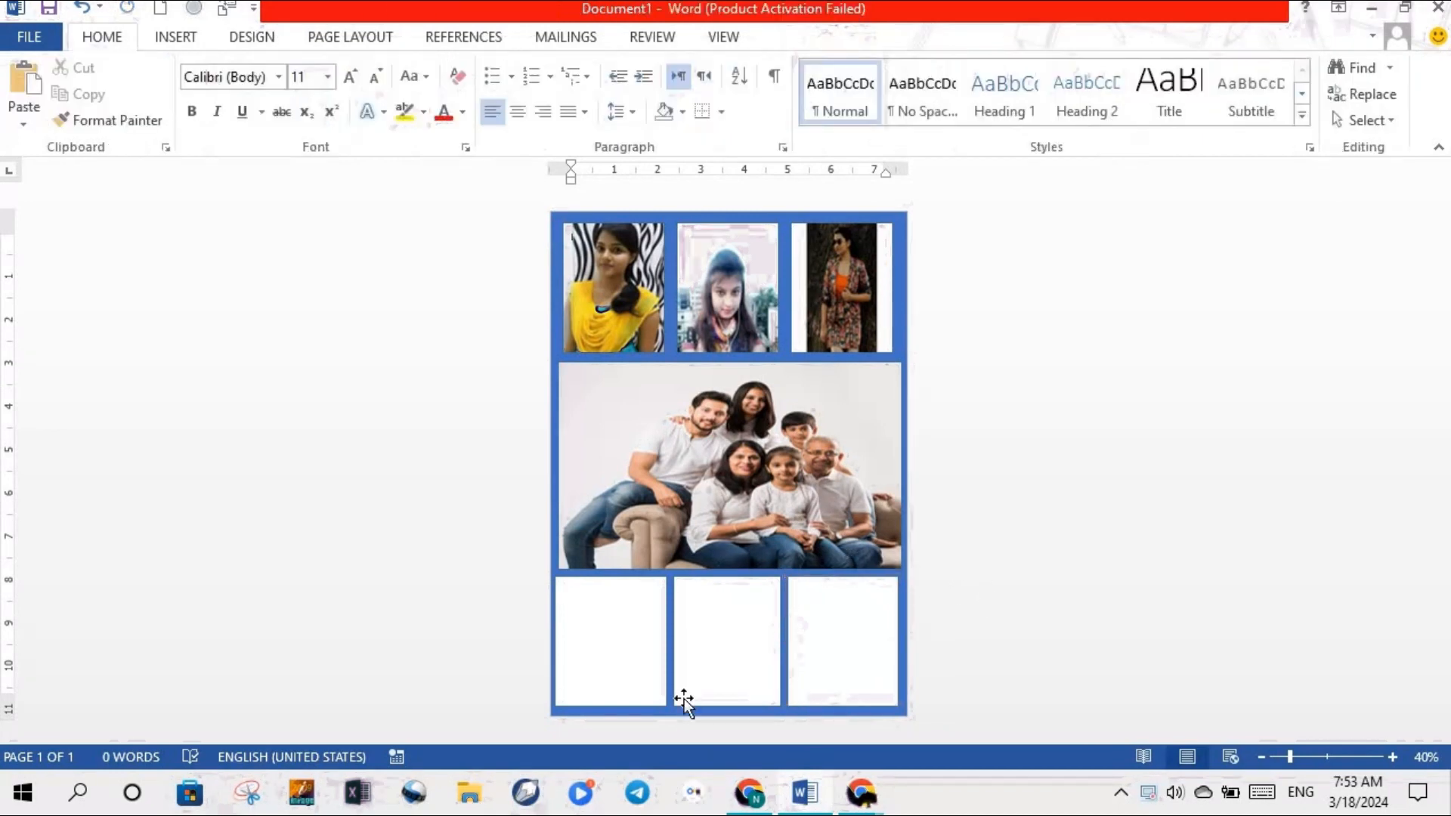
# Step: Fill the first rectangle of the lower row with the picture named images from Local Disk (D:)
pyautogui.click(643, 661)
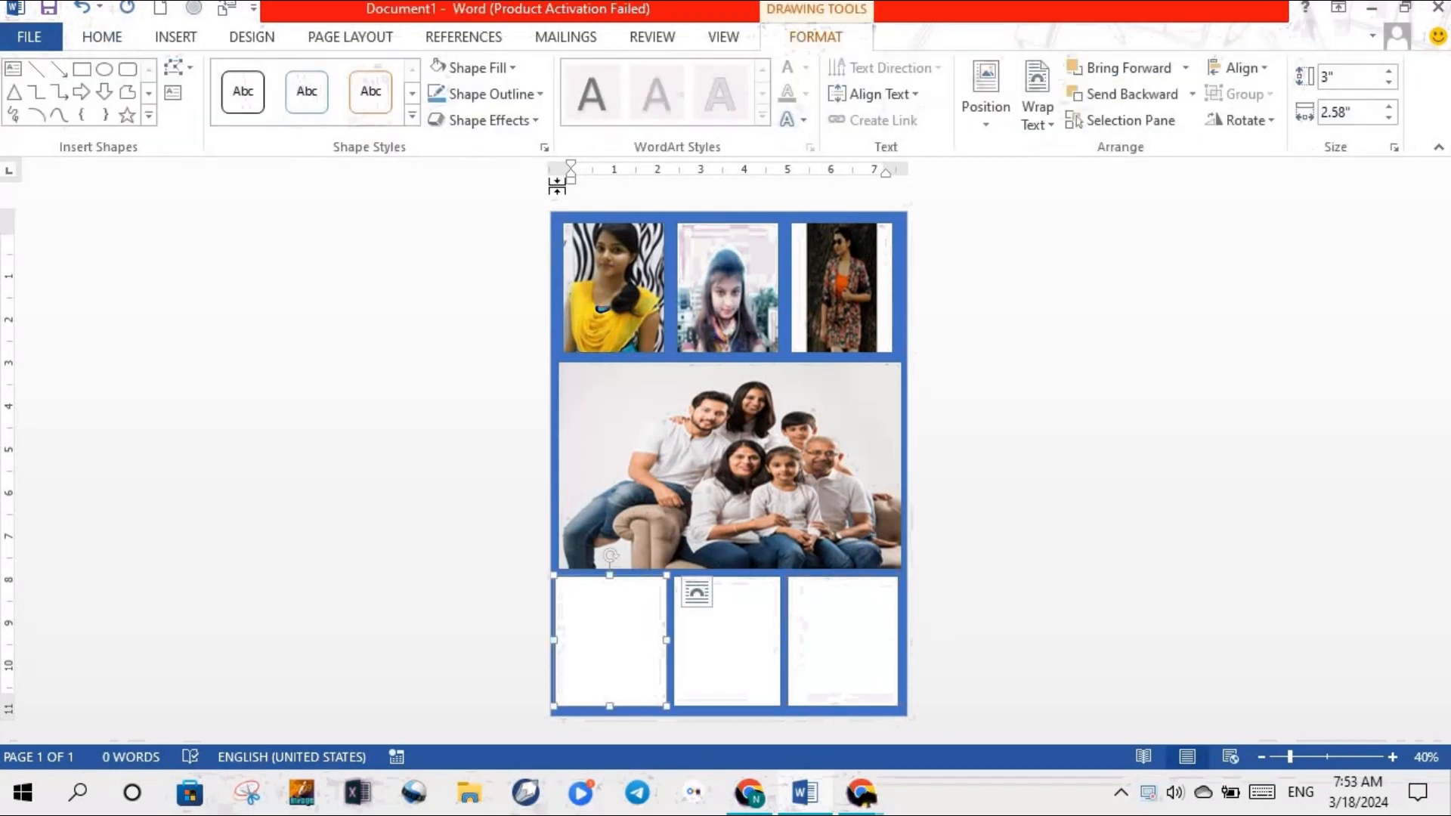
pyautogui.click(496, 67)
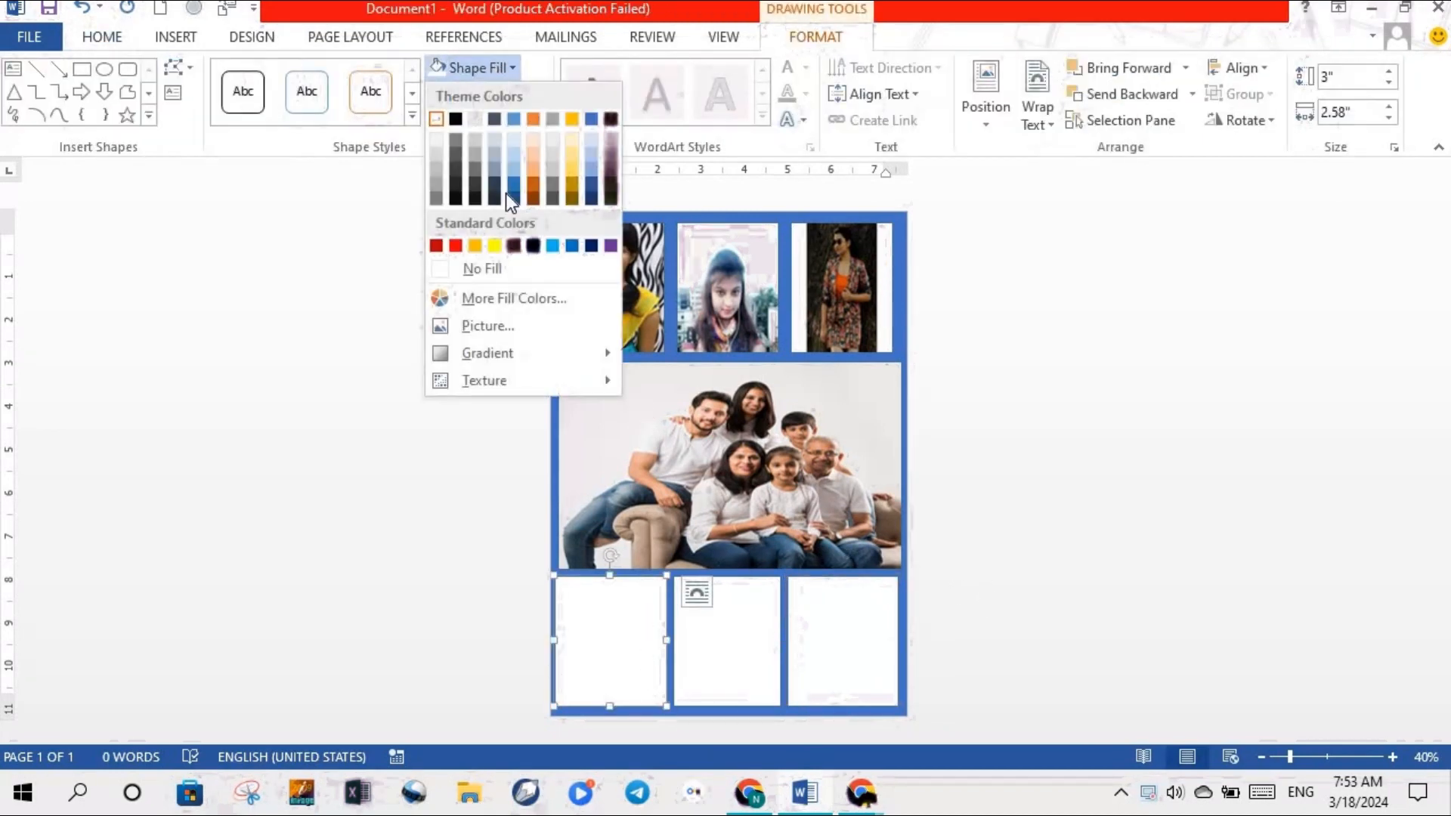
pyautogui.click(488, 329)
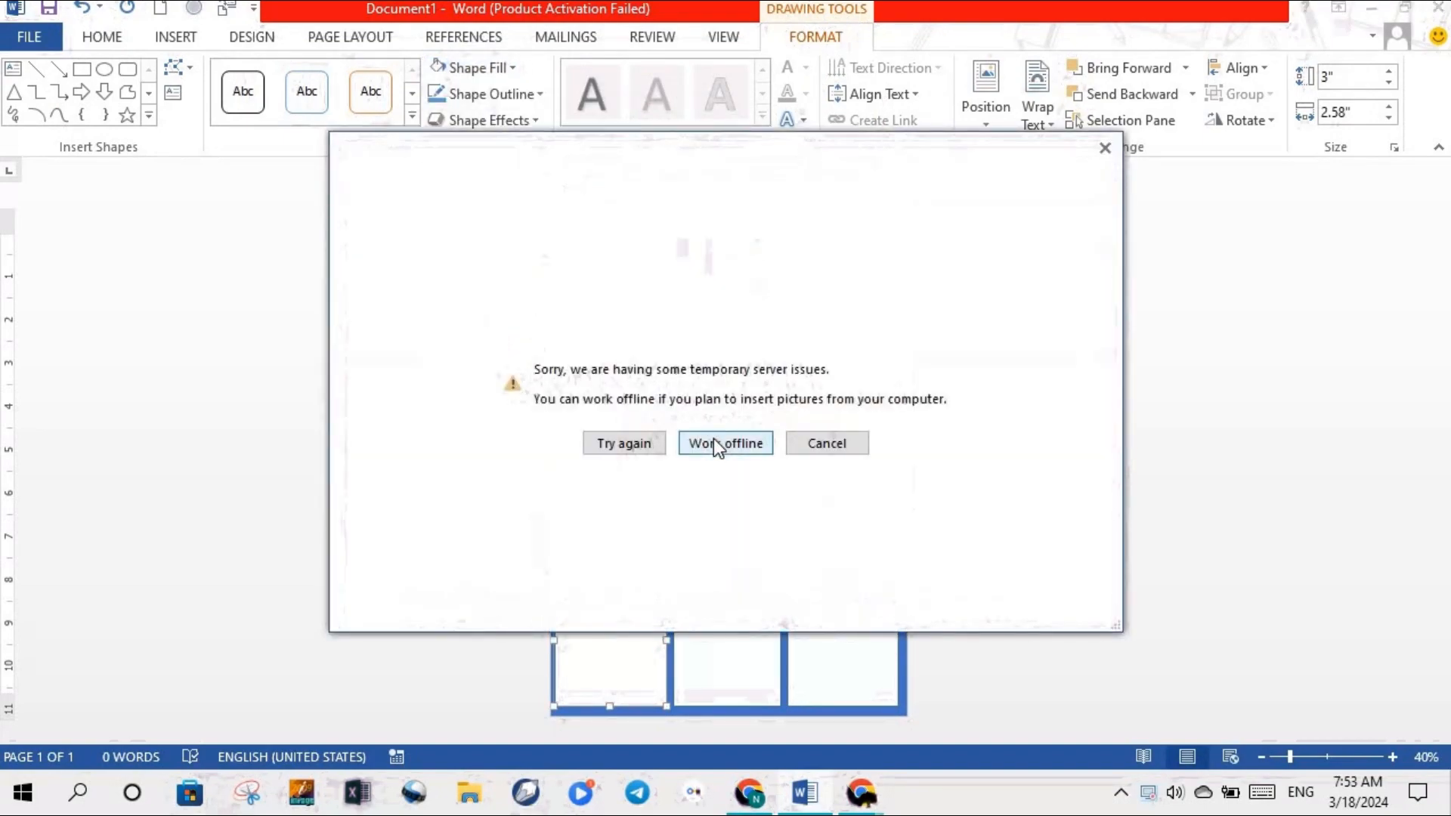
pyautogui.click(714, 438)
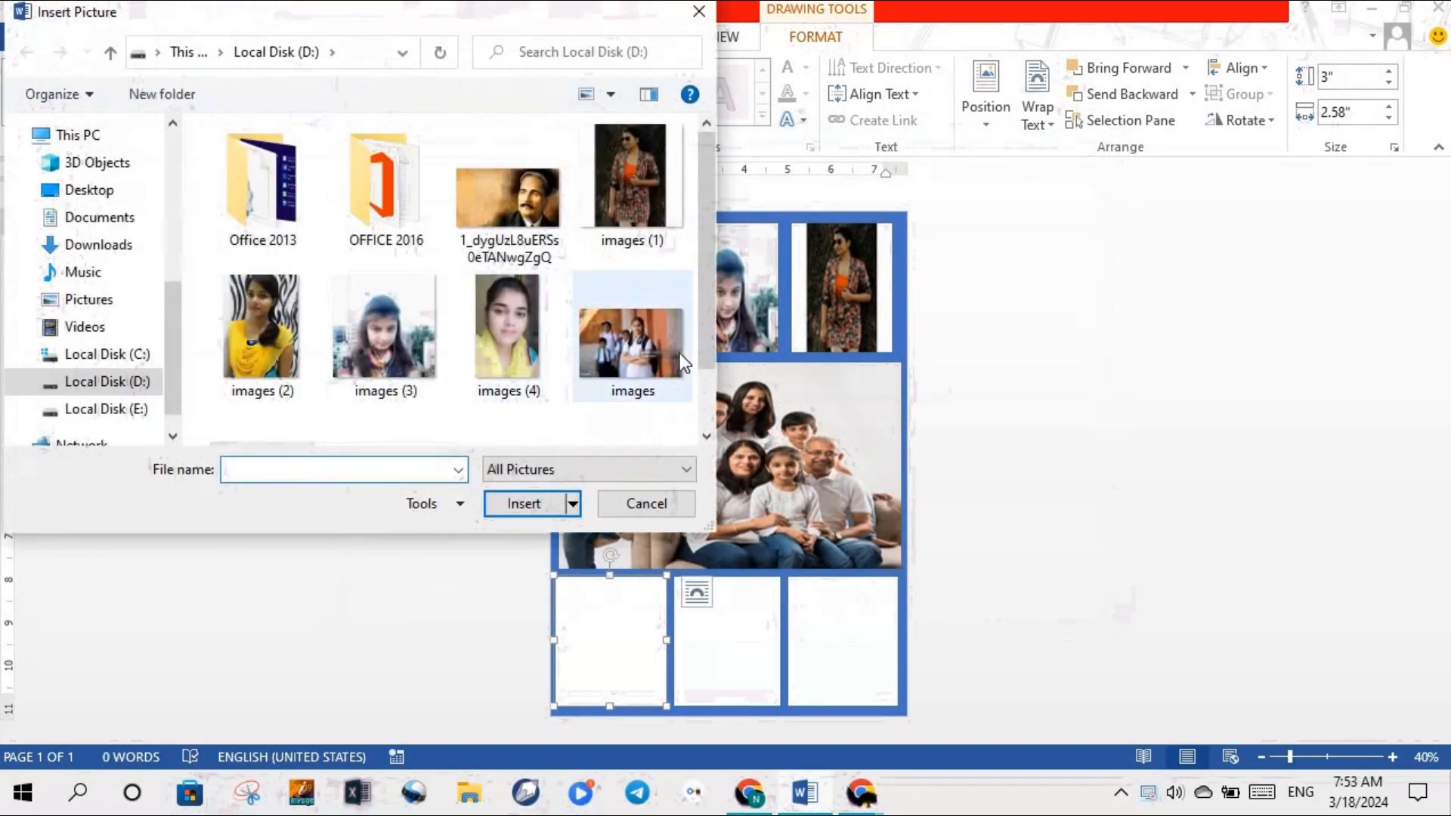
pyautogui.click(646, 353)
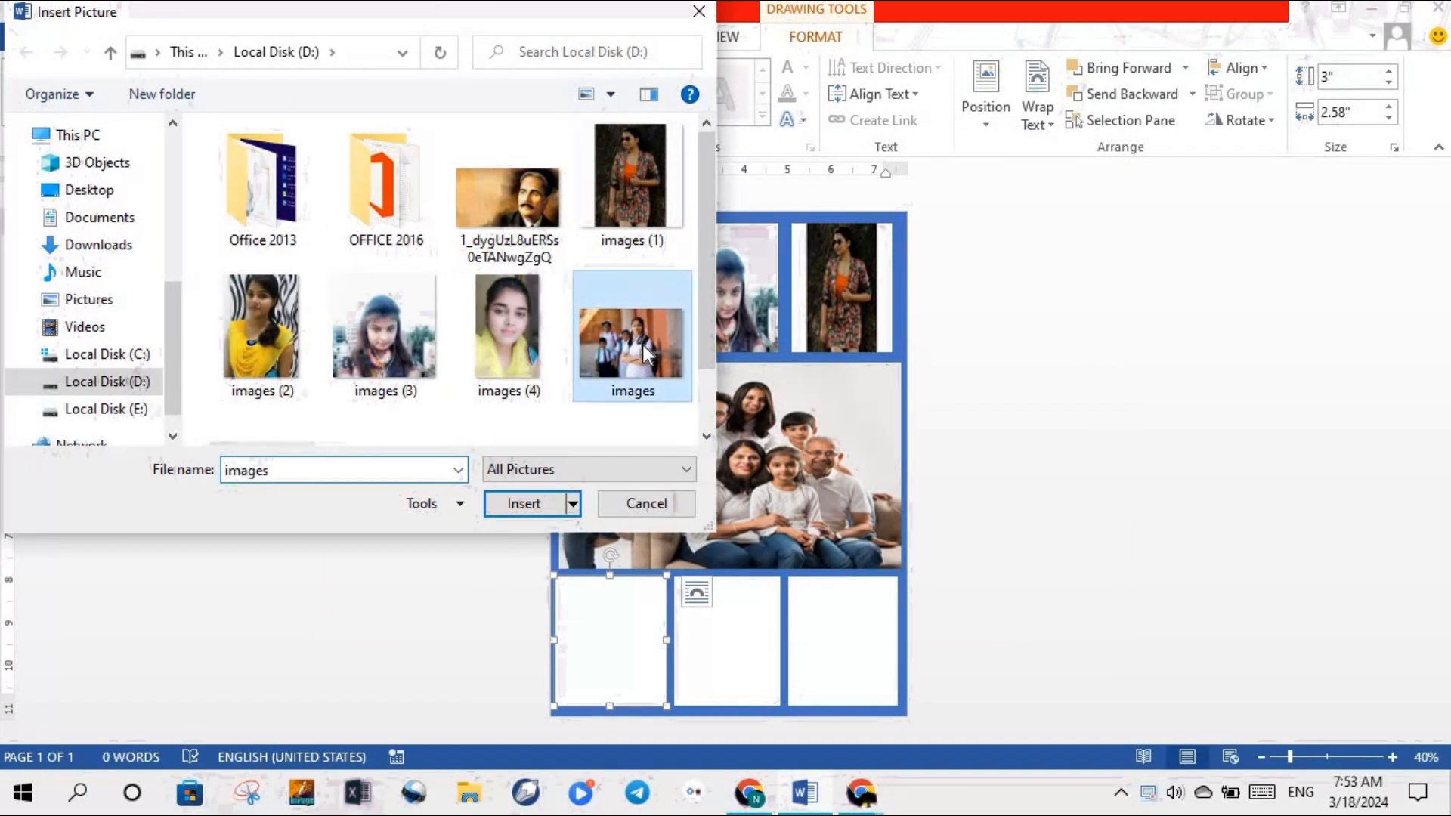
pyautogui.click(538, 502)
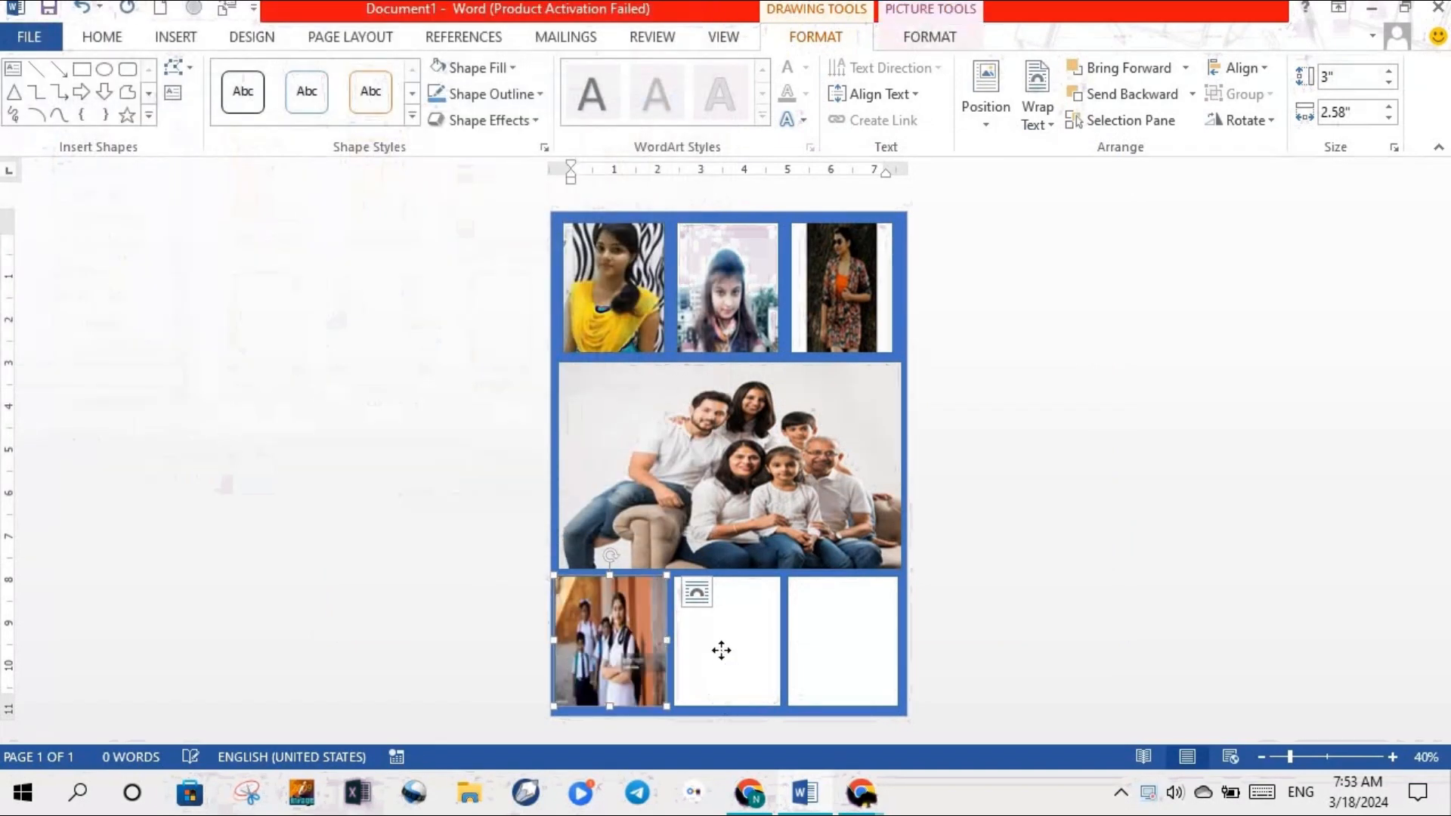
# Step: Fill the middle rectangle of the lower row with the picture images (4) from Local Disk (D:), working offline
pyautogui.click(719, 649)
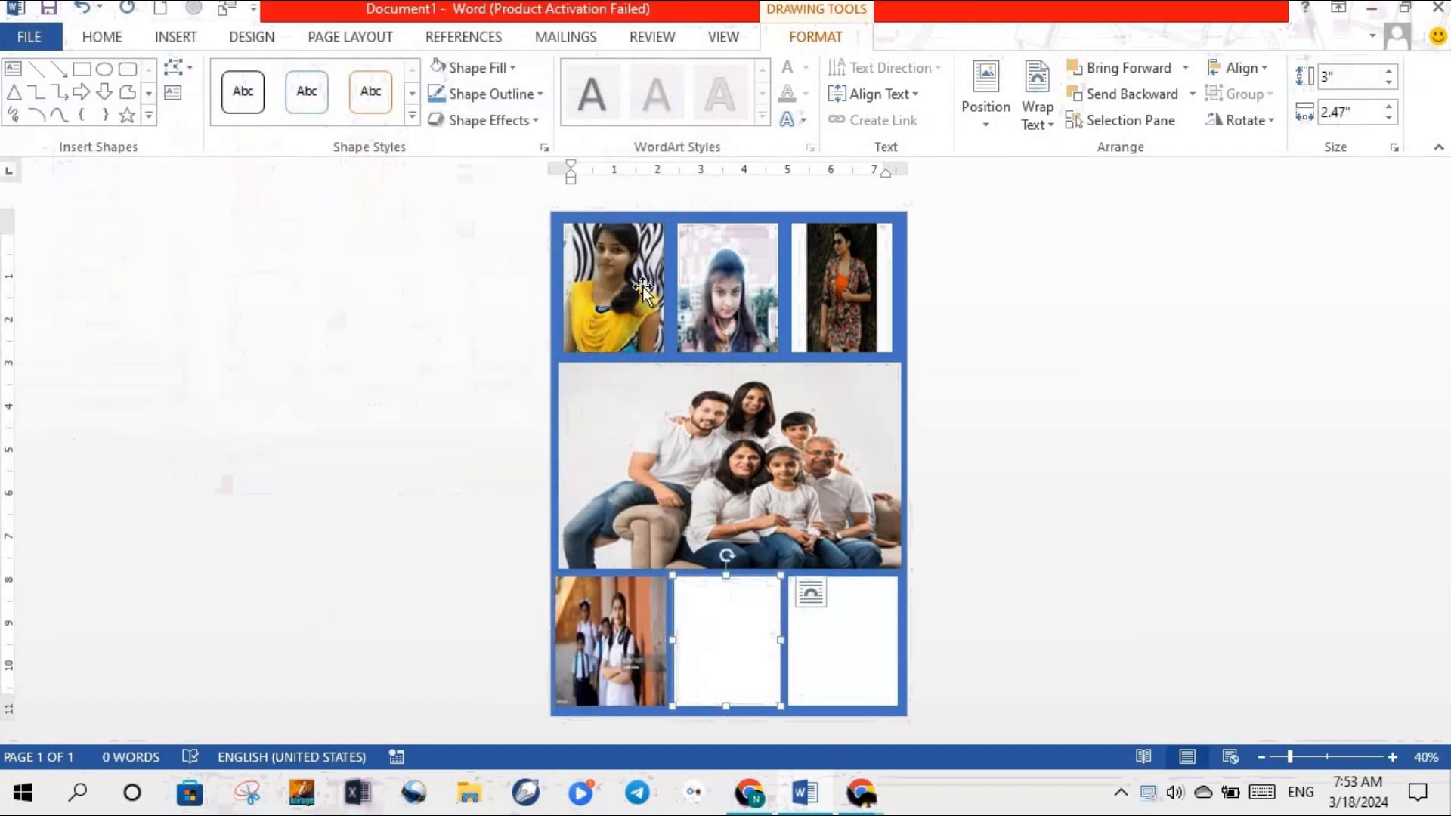
pyautogui.click(513, 92)
pyautogui.click(502, 67)
pyautogui.click(502, 65)
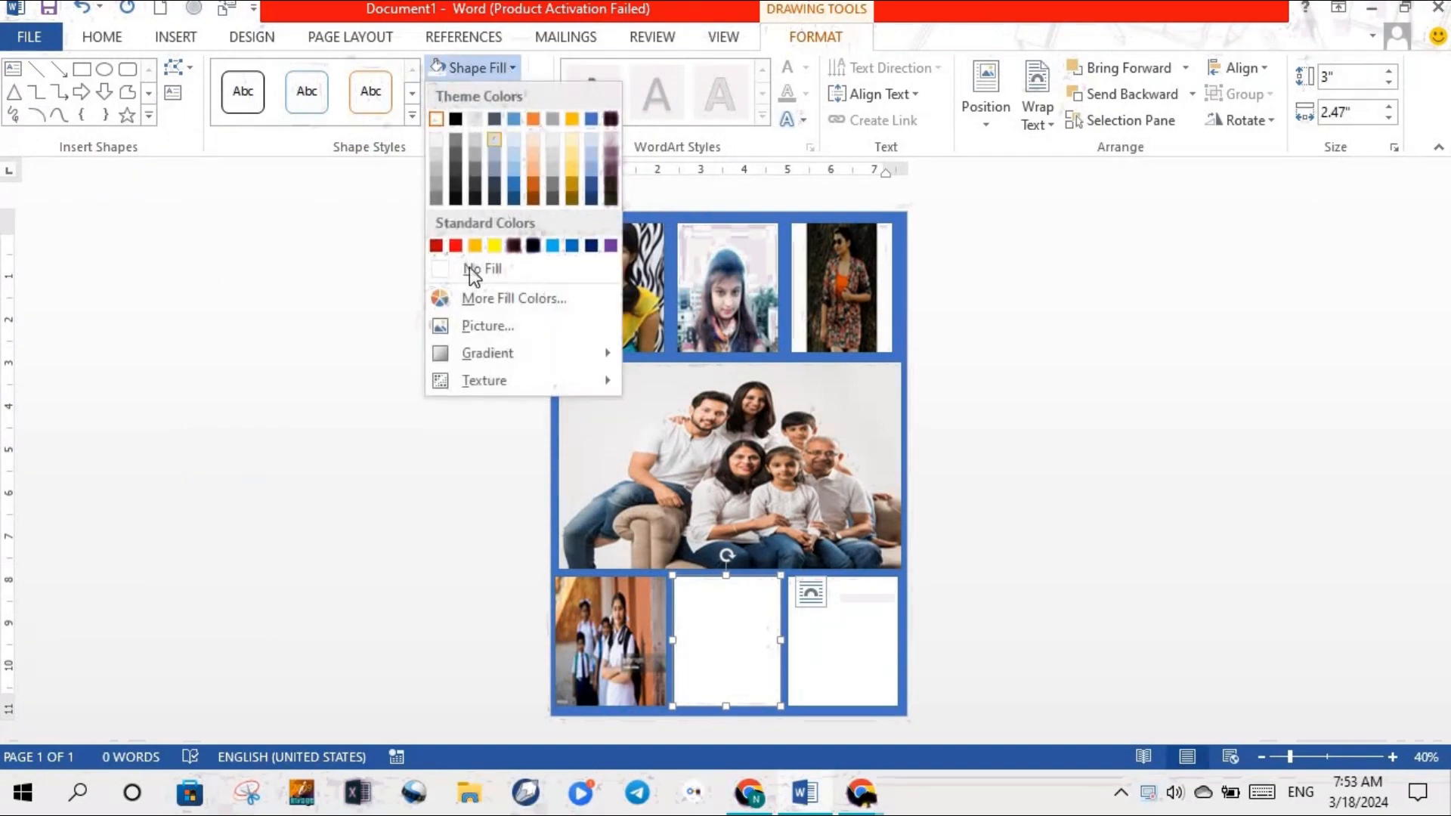
pyautogui.click(470, 325)
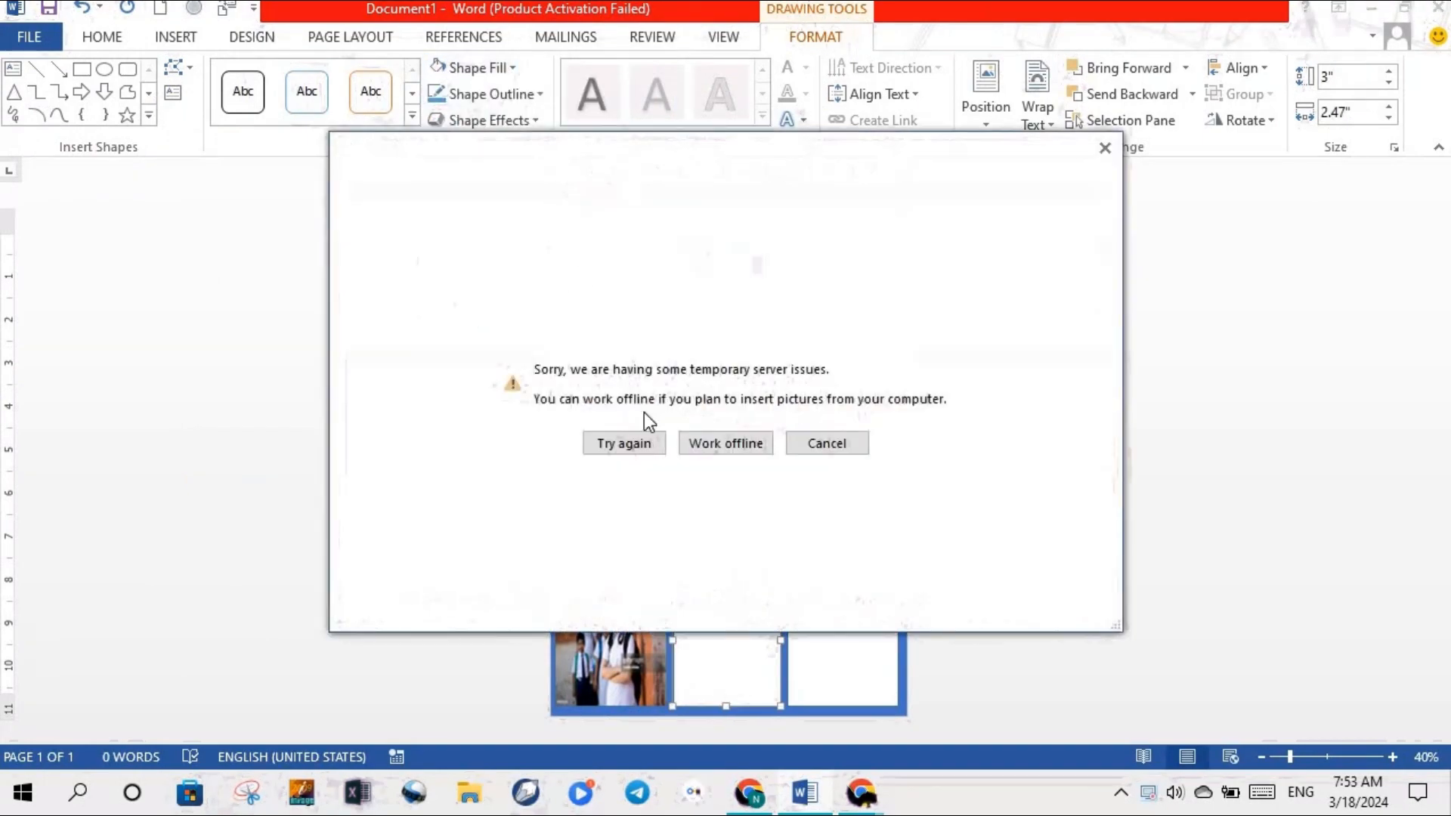
pyautogui.click(695, 443)
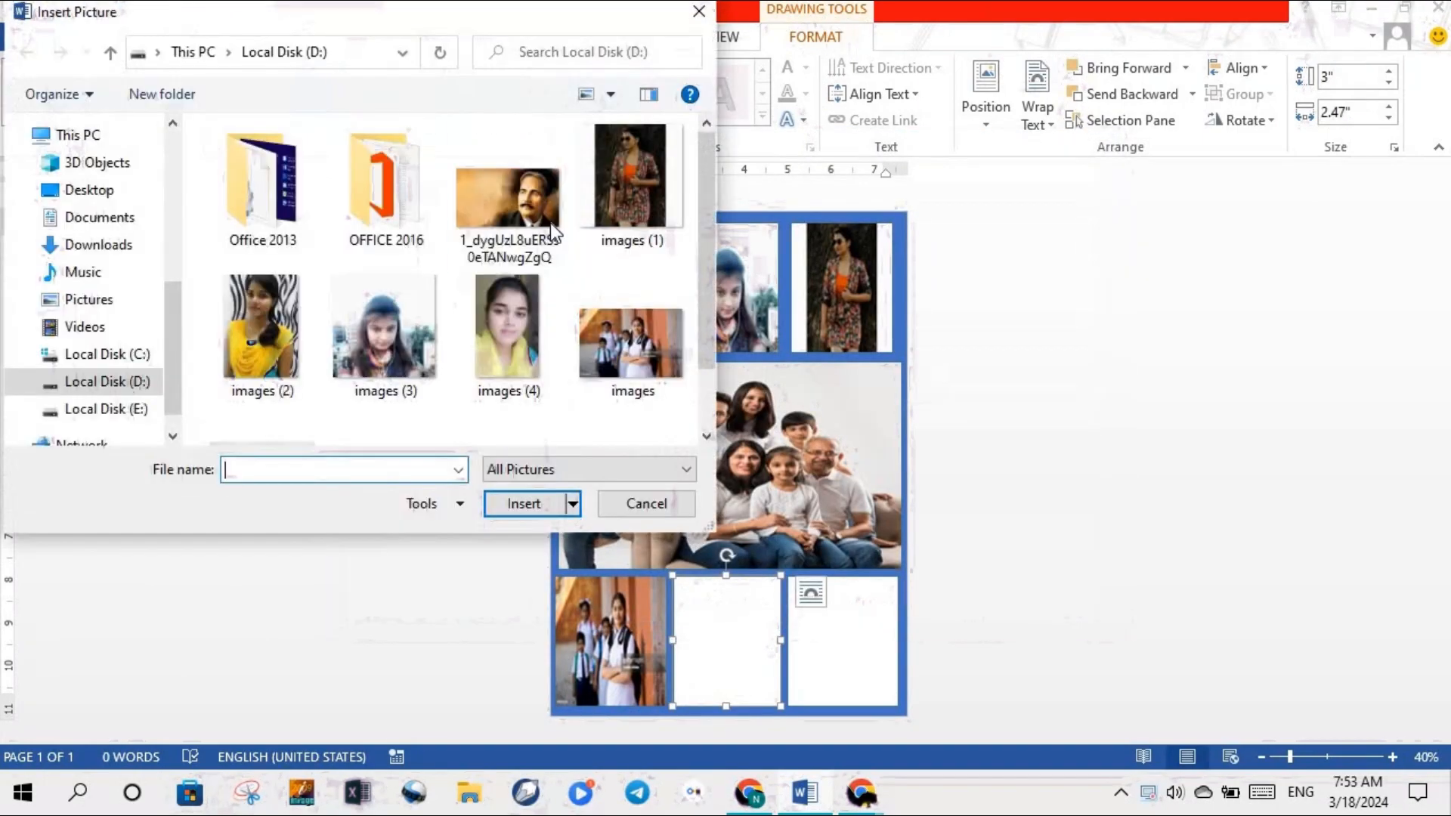
pyautogui.scroll(-2, 703, 424)
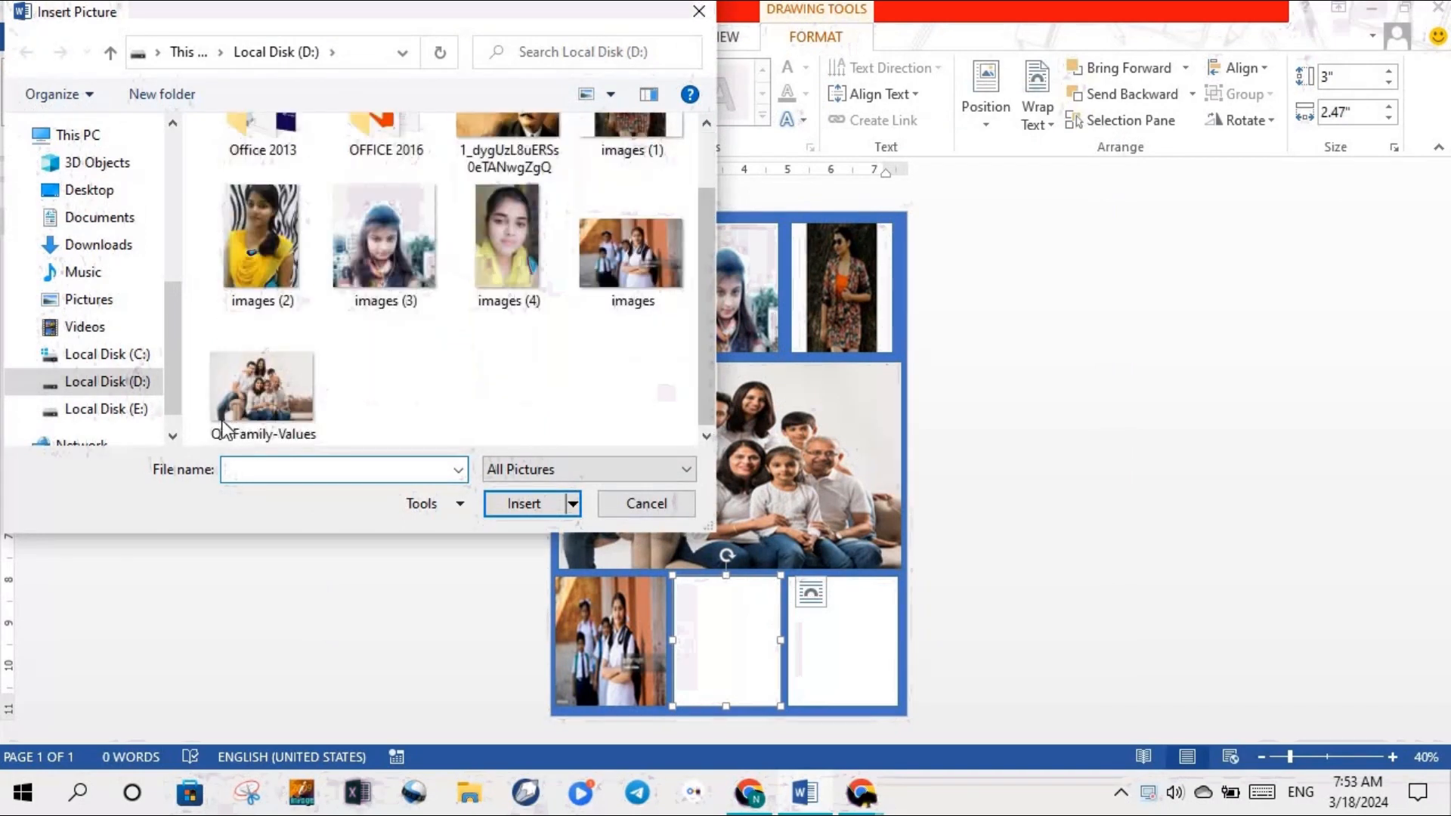
pyautogui.click(708, 125)
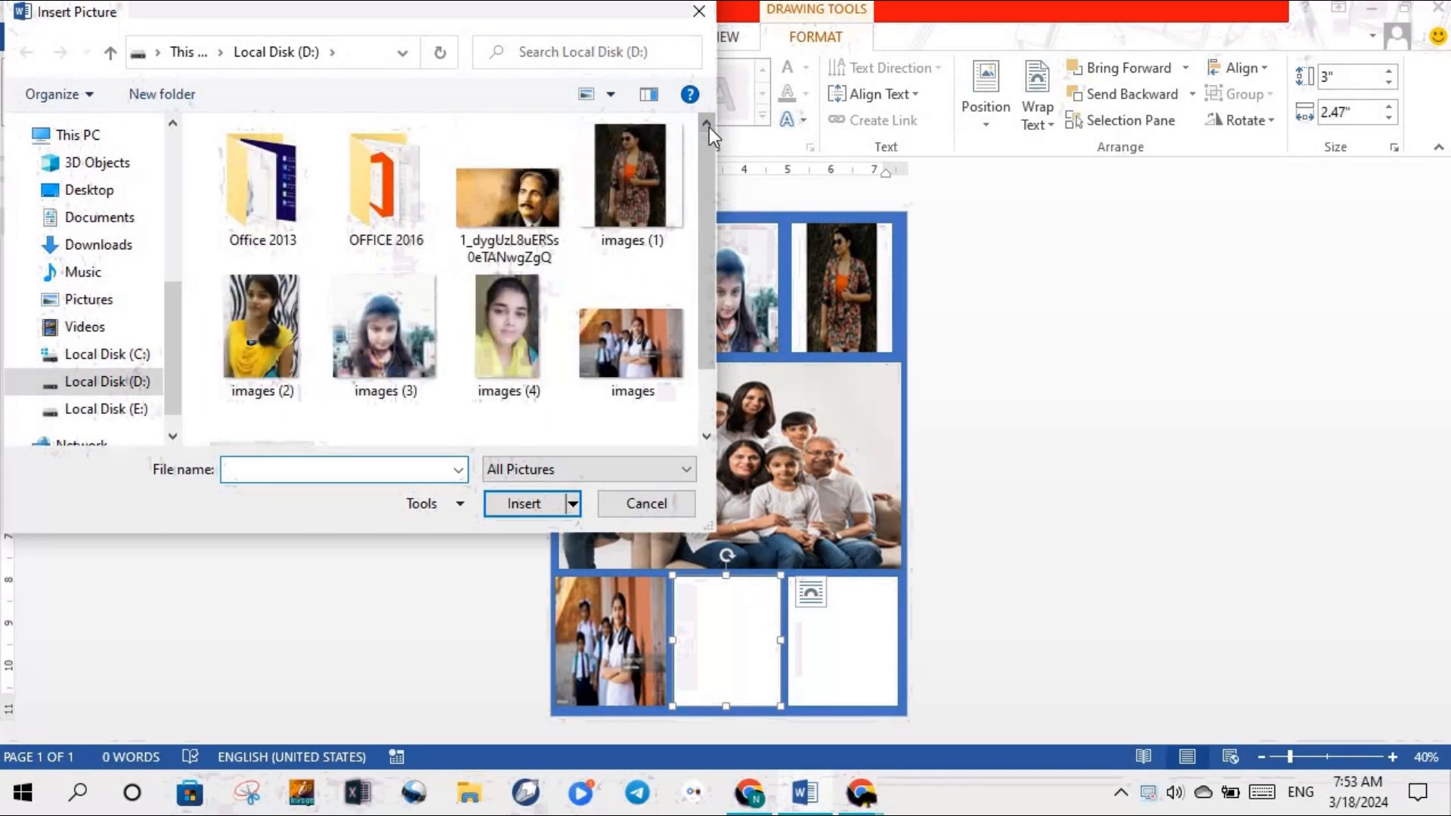
pyautogui.click(511, 325)
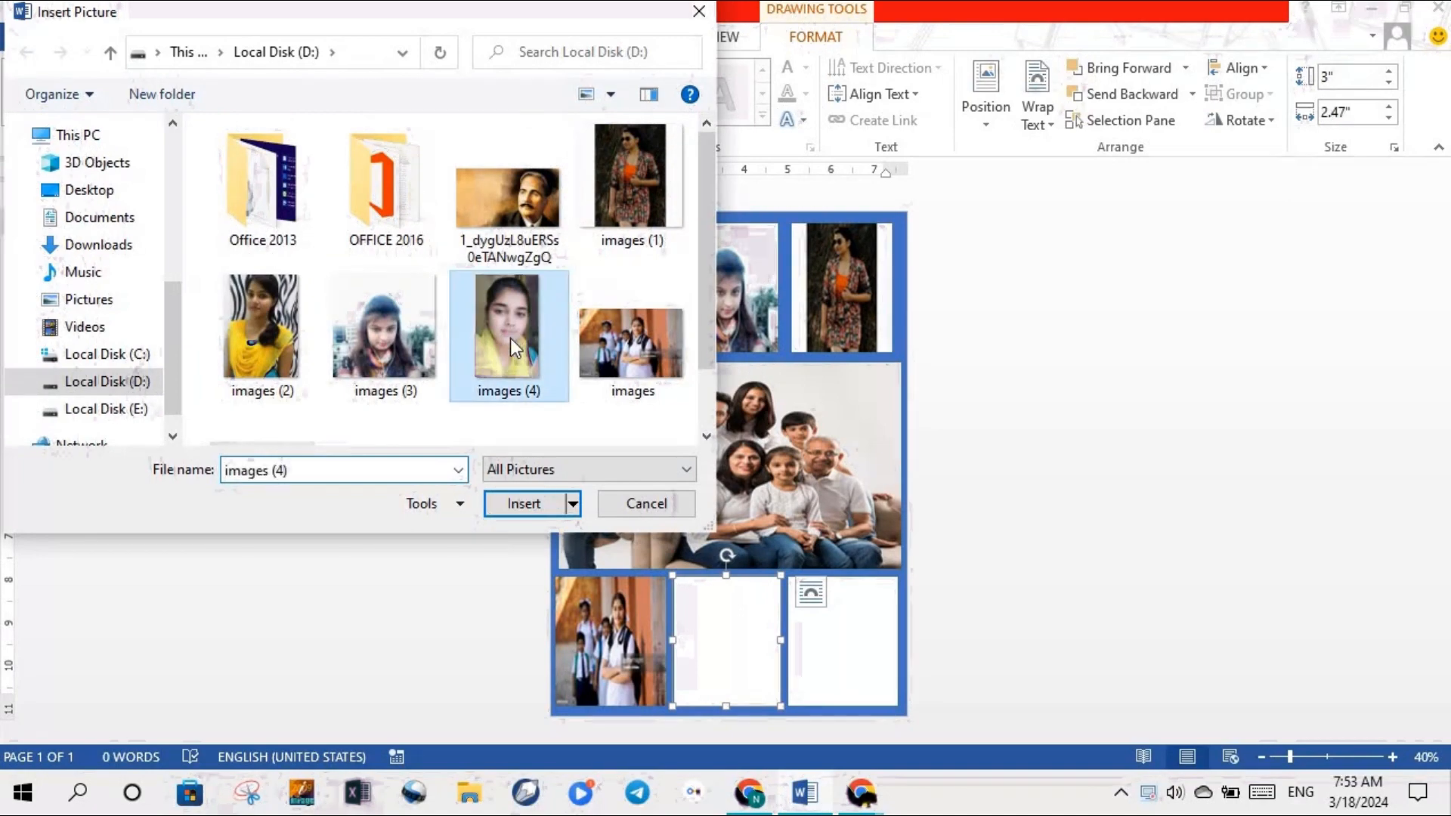
pyautogui.click(524, 503)
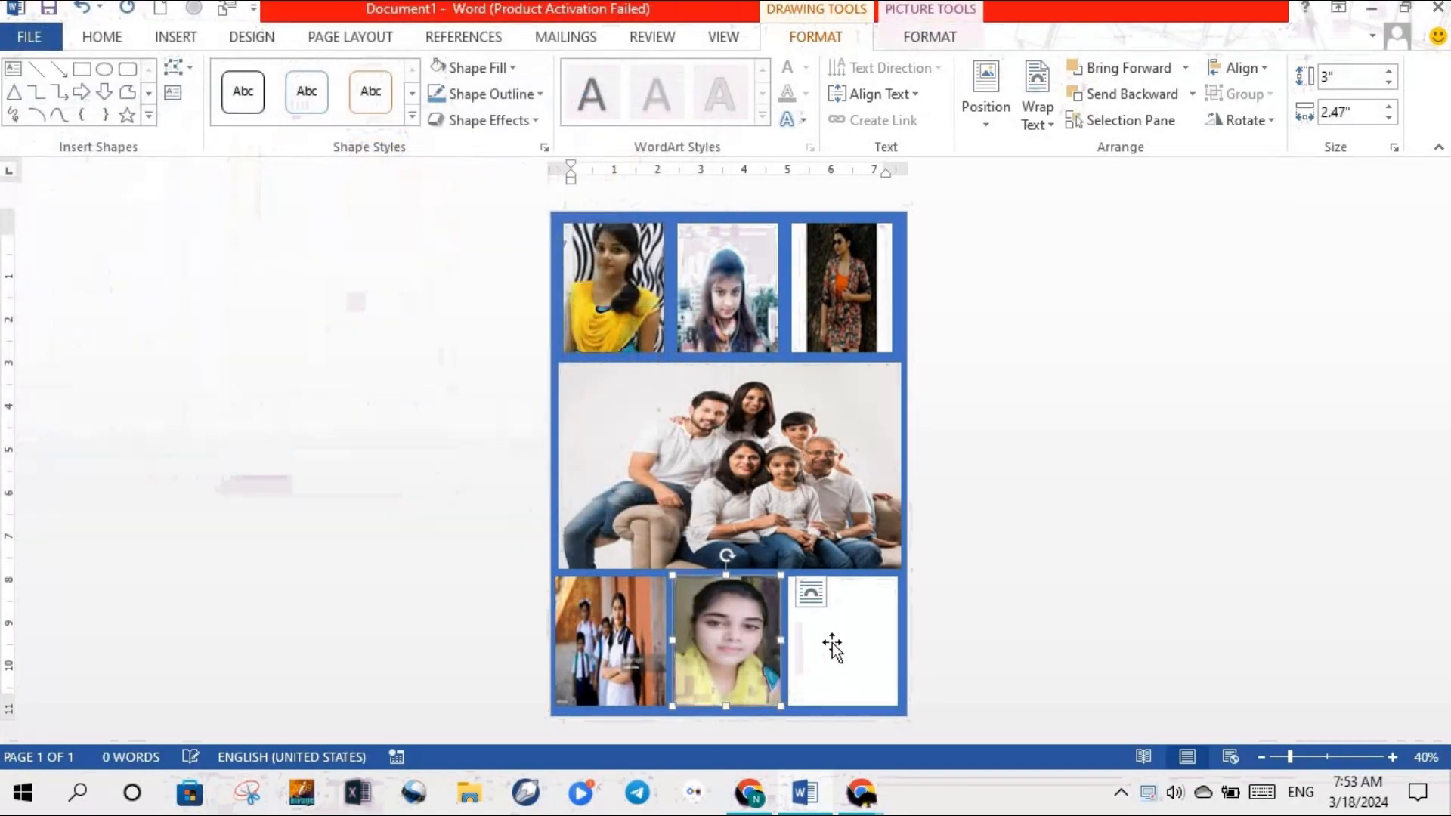
# Step: Fill the third rectangle of the lower row with the picture images (2) from Local Disk (D:) and deselect it
pyautogui.click(841, 639)
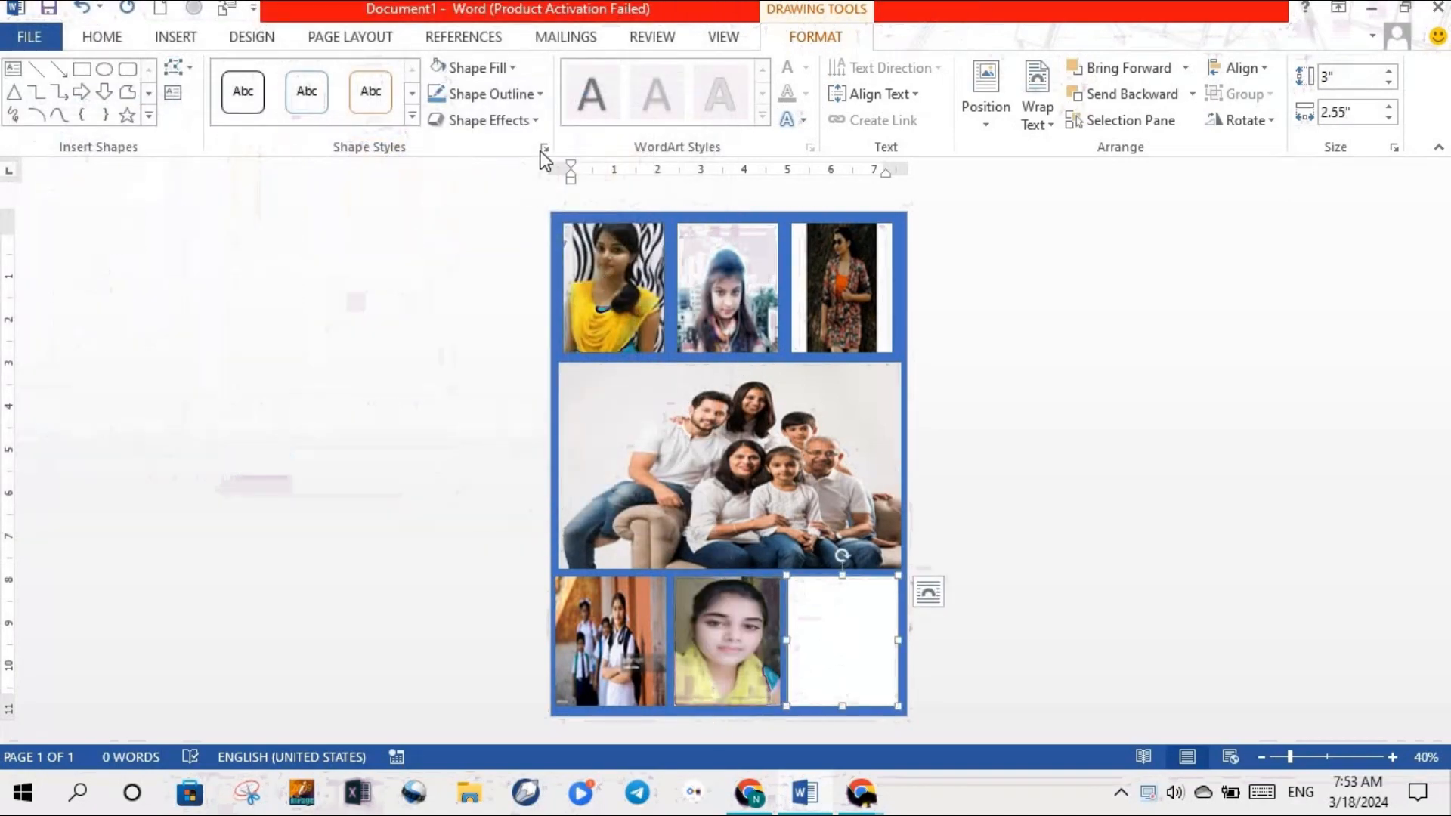
pyautogui.click(510, 70)
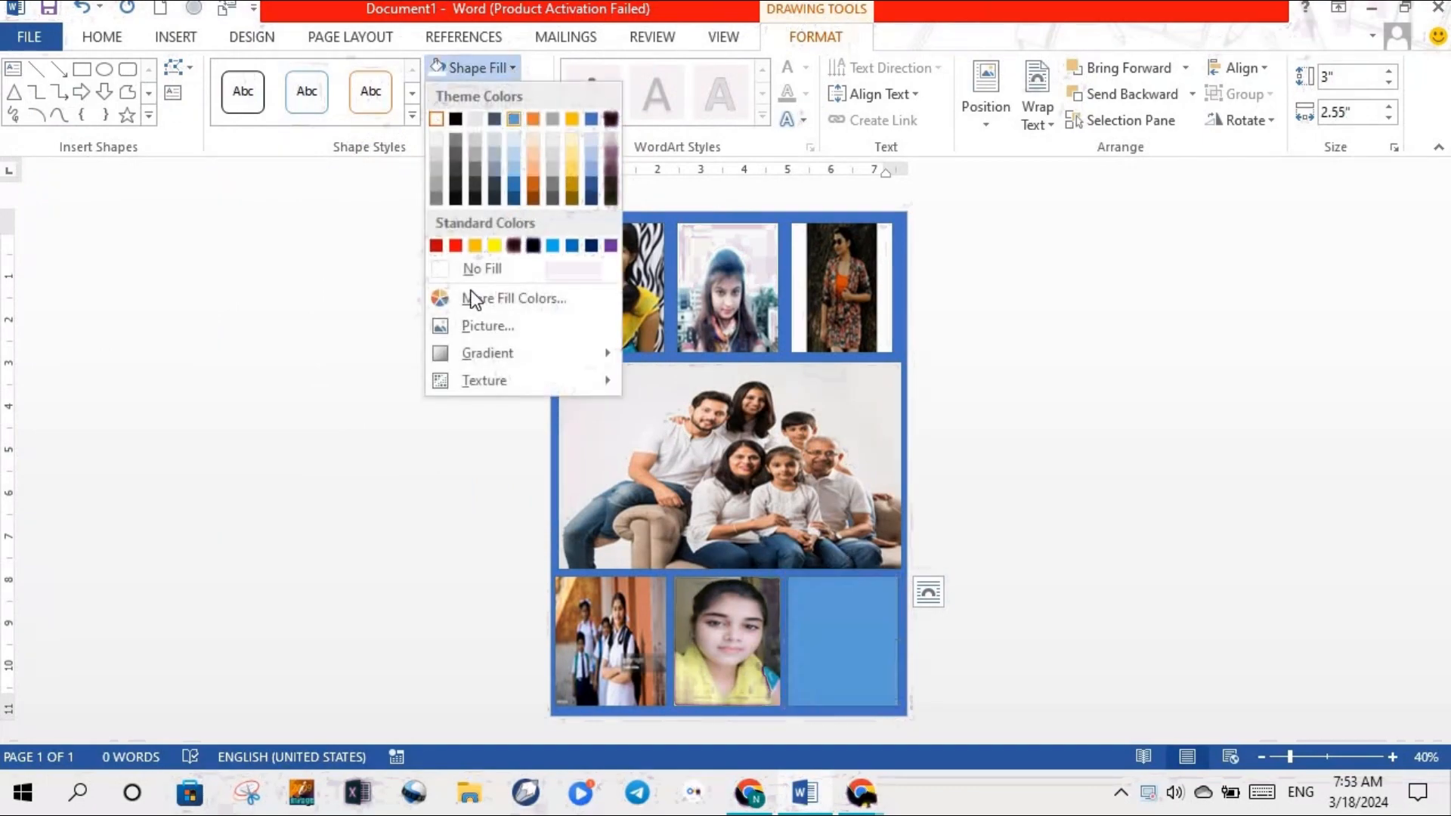
pyautogui.click(465, 325)
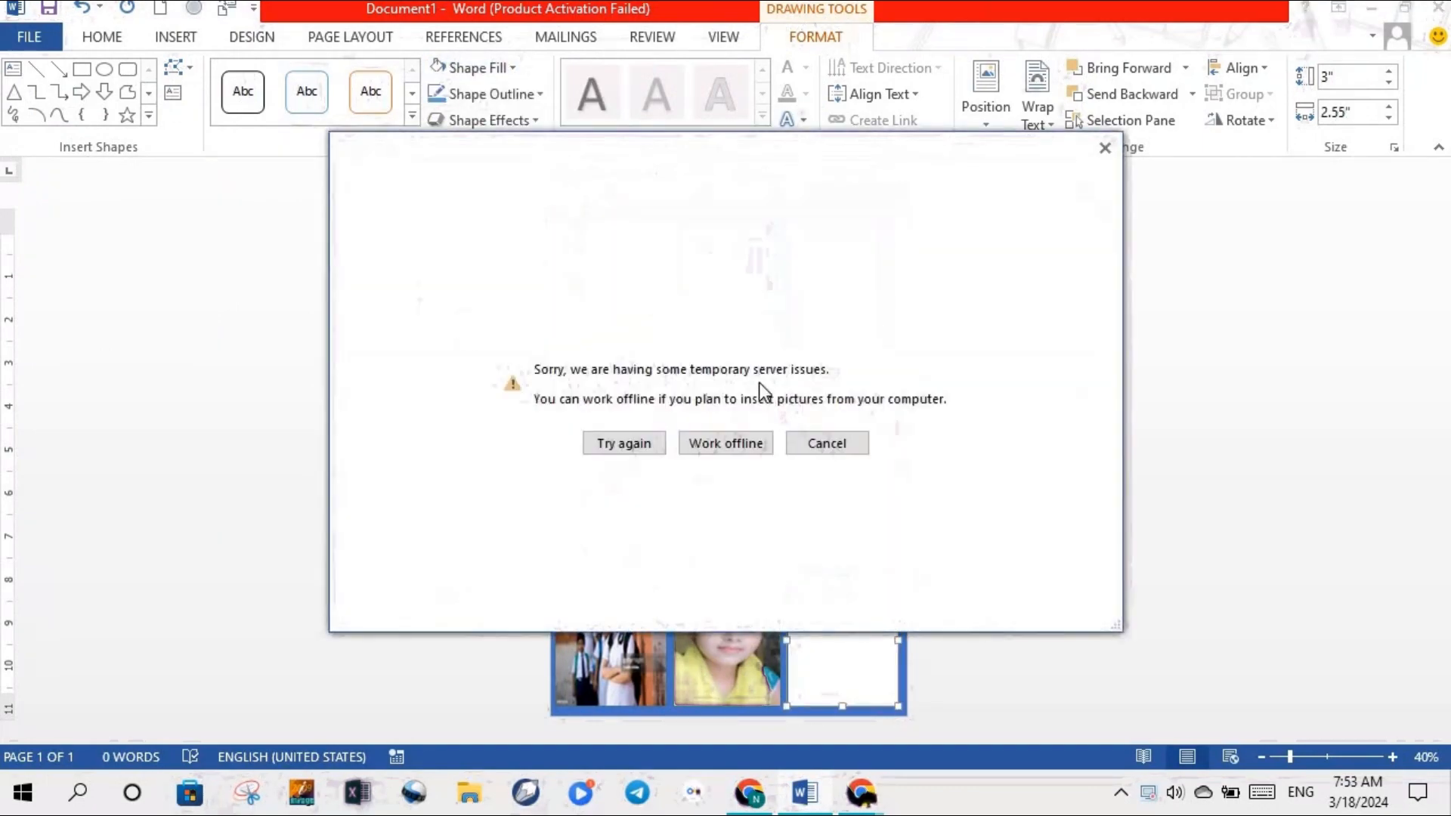
pyautogui.click(731, 442)
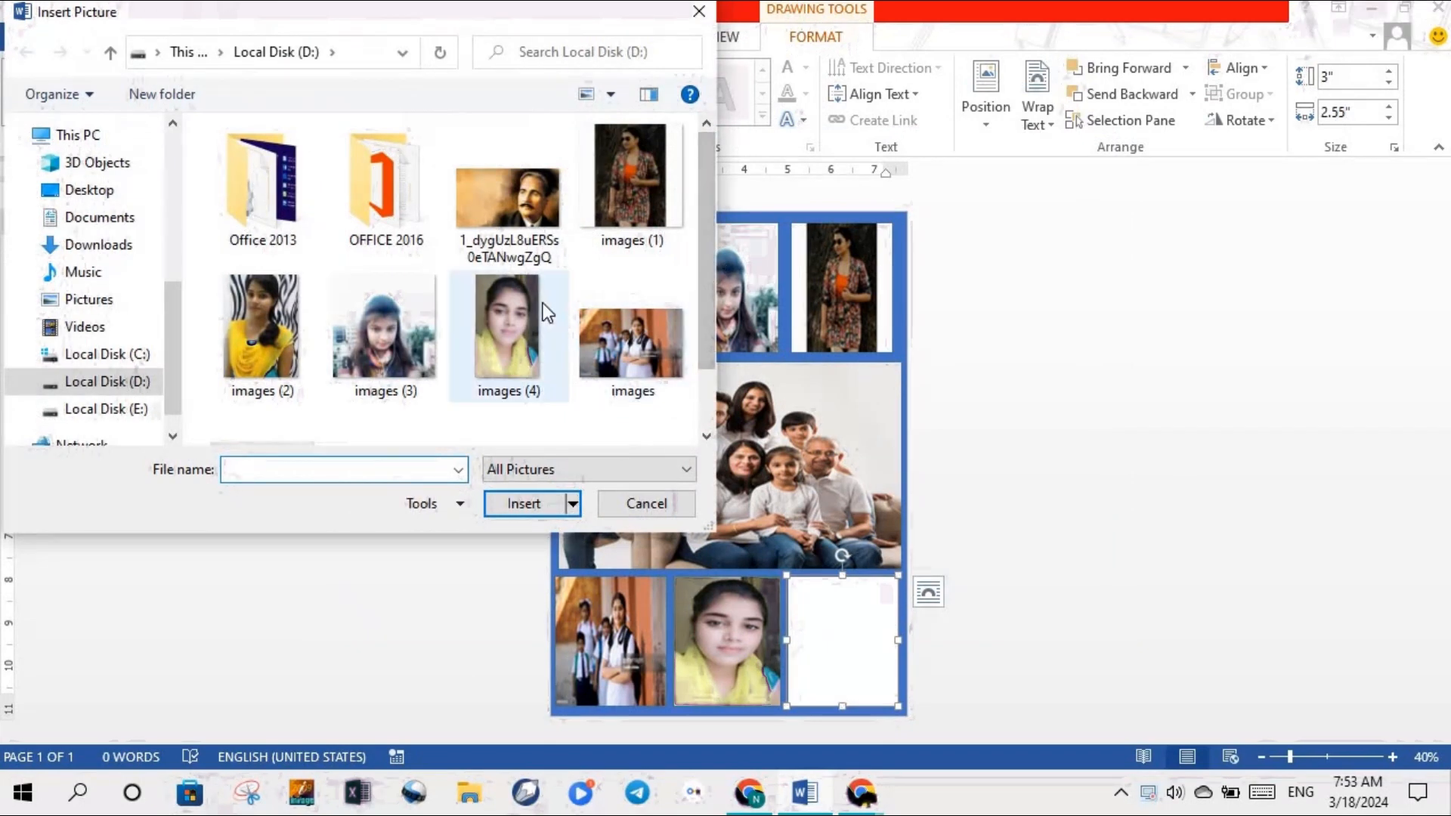
pyautogui.click(274, 346)
pyautogui.click(511, 497)
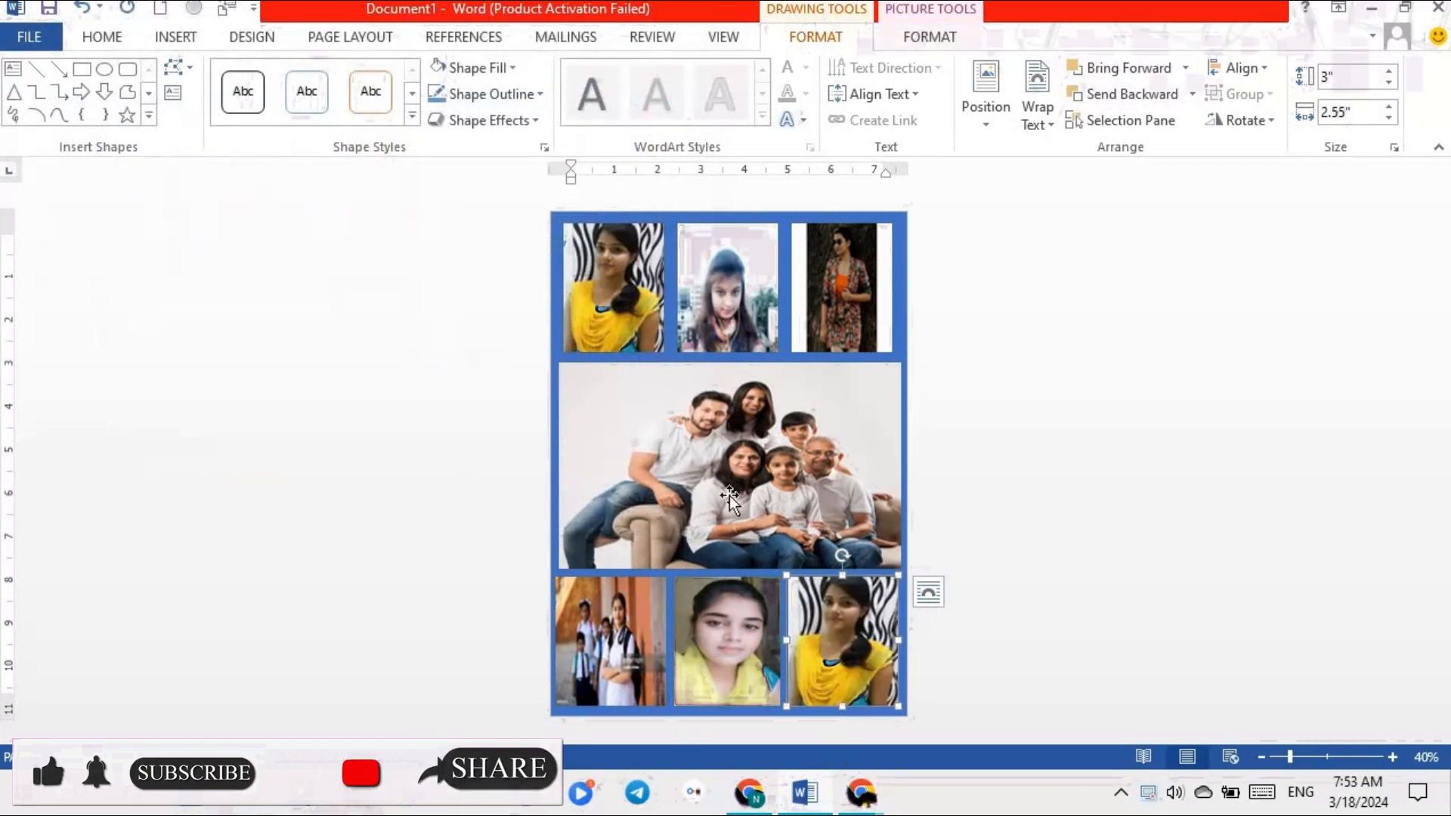
pyautogui.click(962, 534)
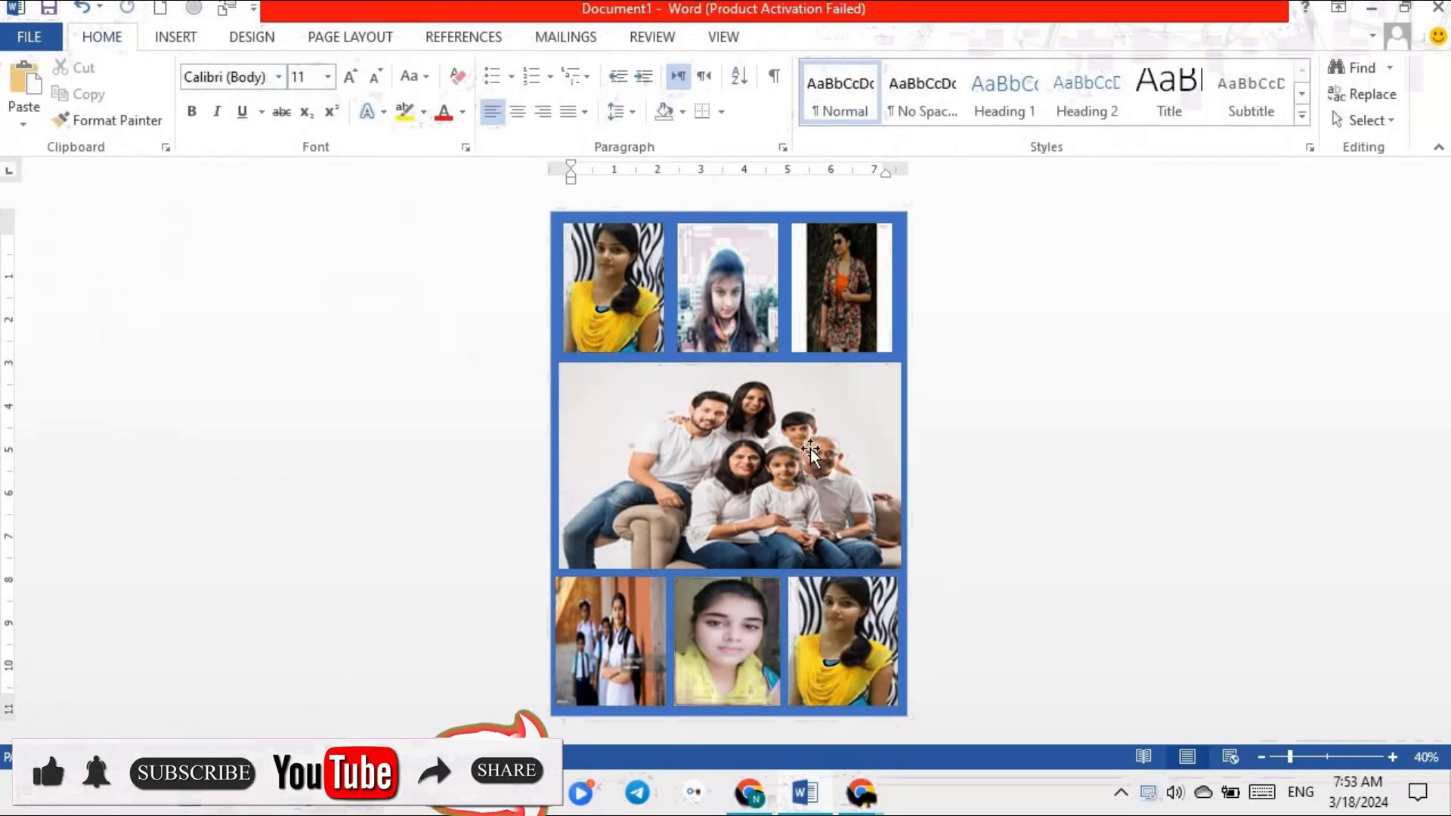
# Step: Apply the Fit crop option to the picture in the third rectangle of the upper row
pyautogui.click(839, 316)
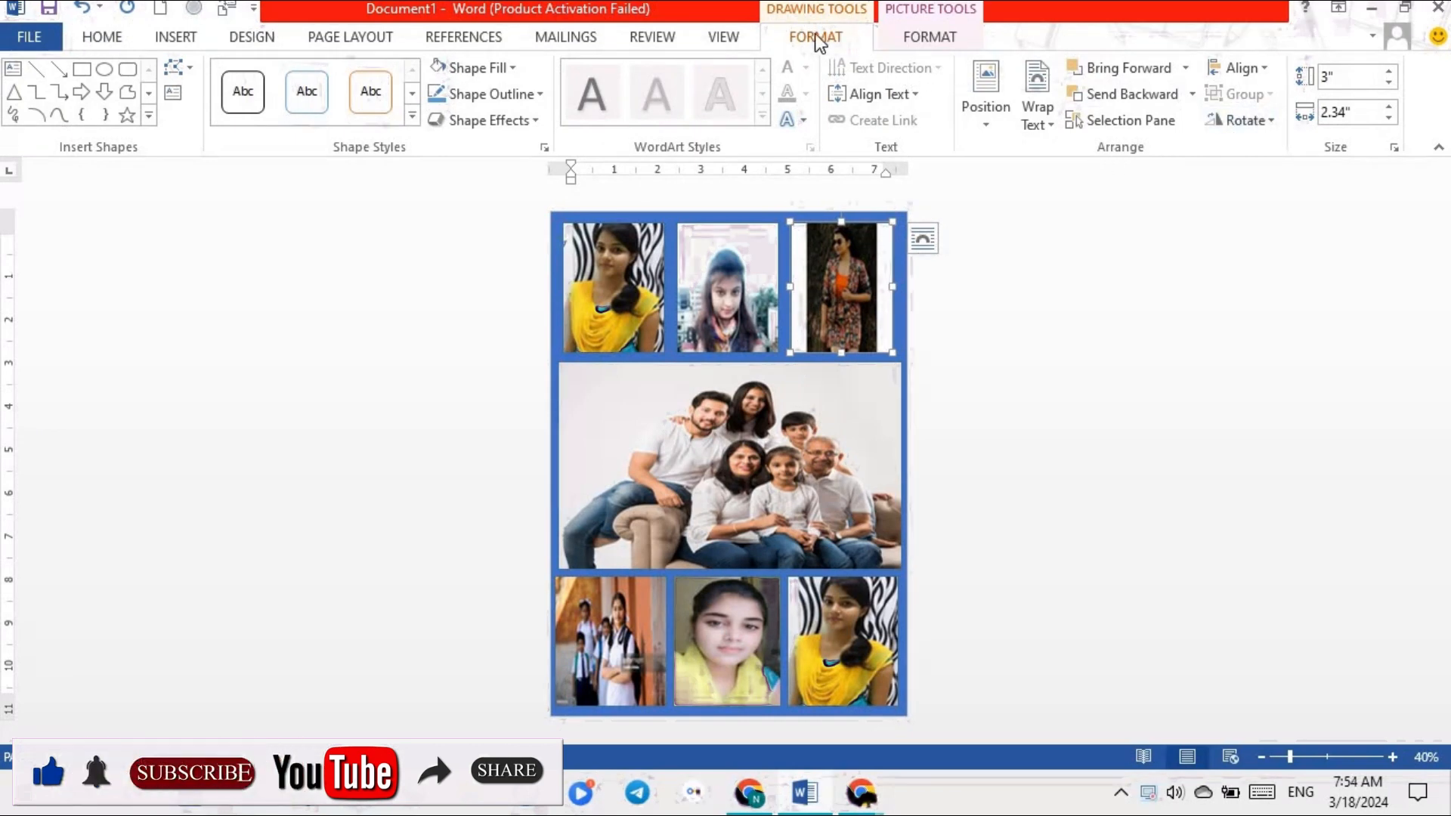
pyautogui.click(929, 36)
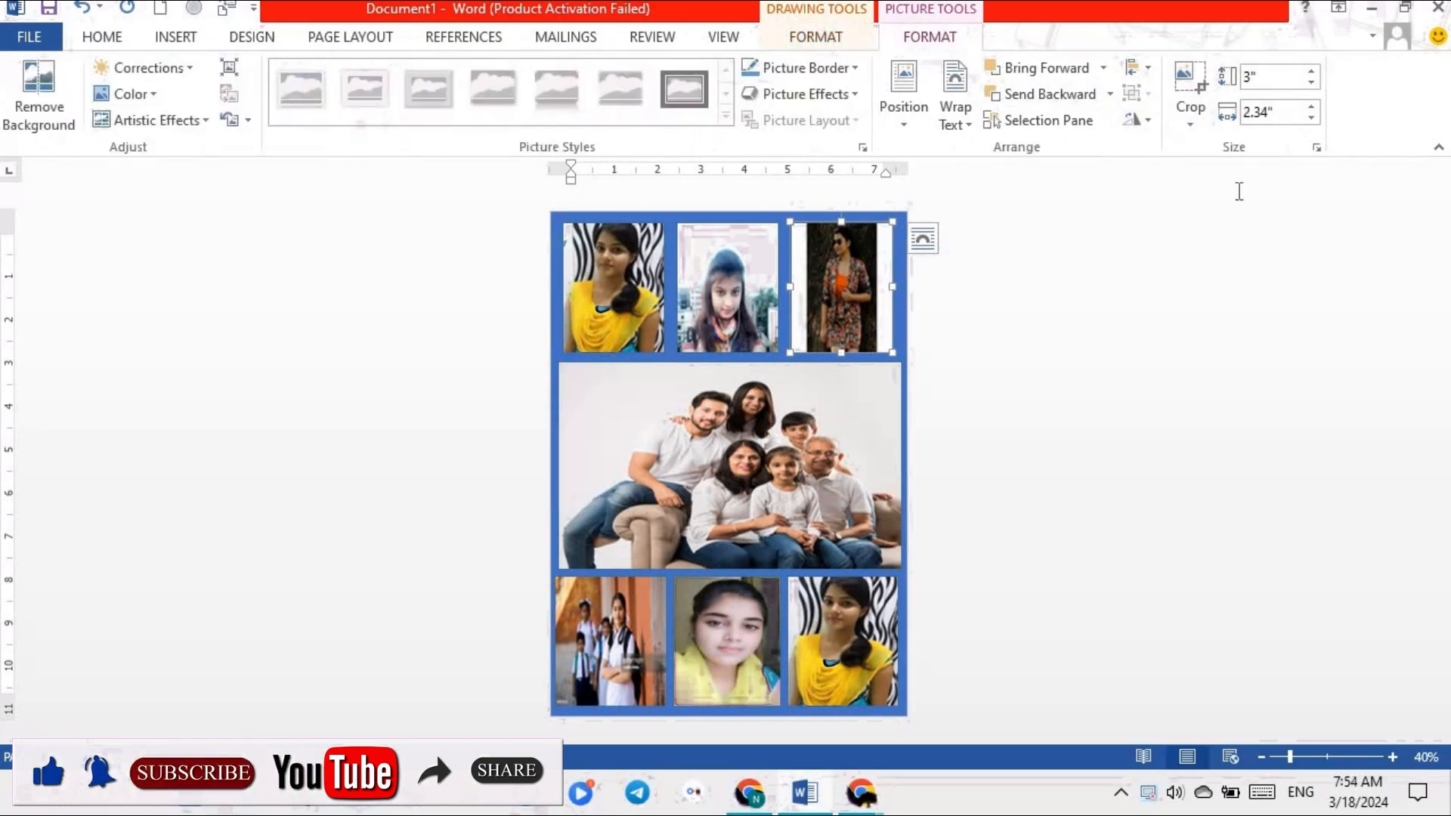
pyautogui.click(1192, 127)
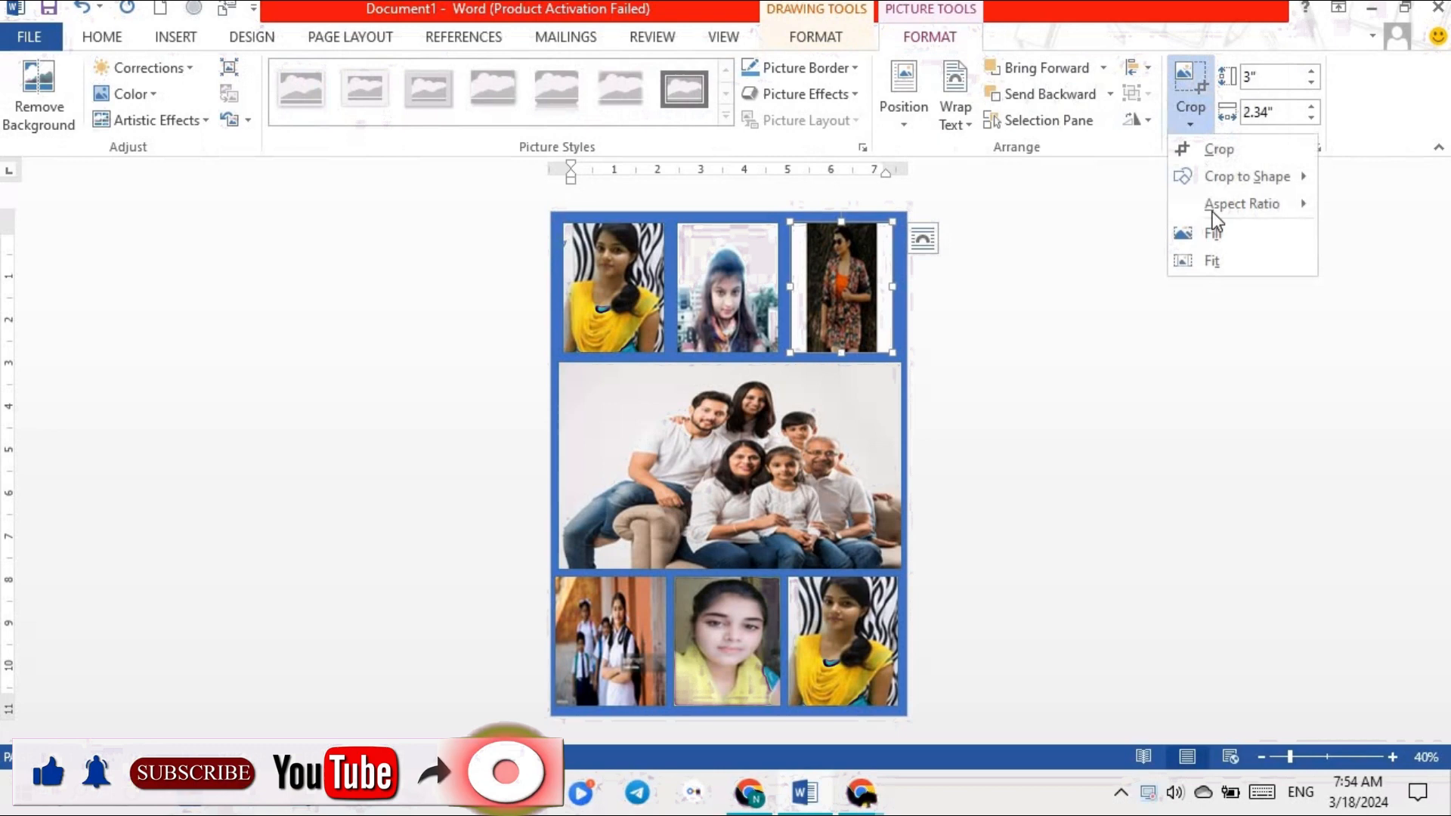
pyautogui.click(1217, 265)
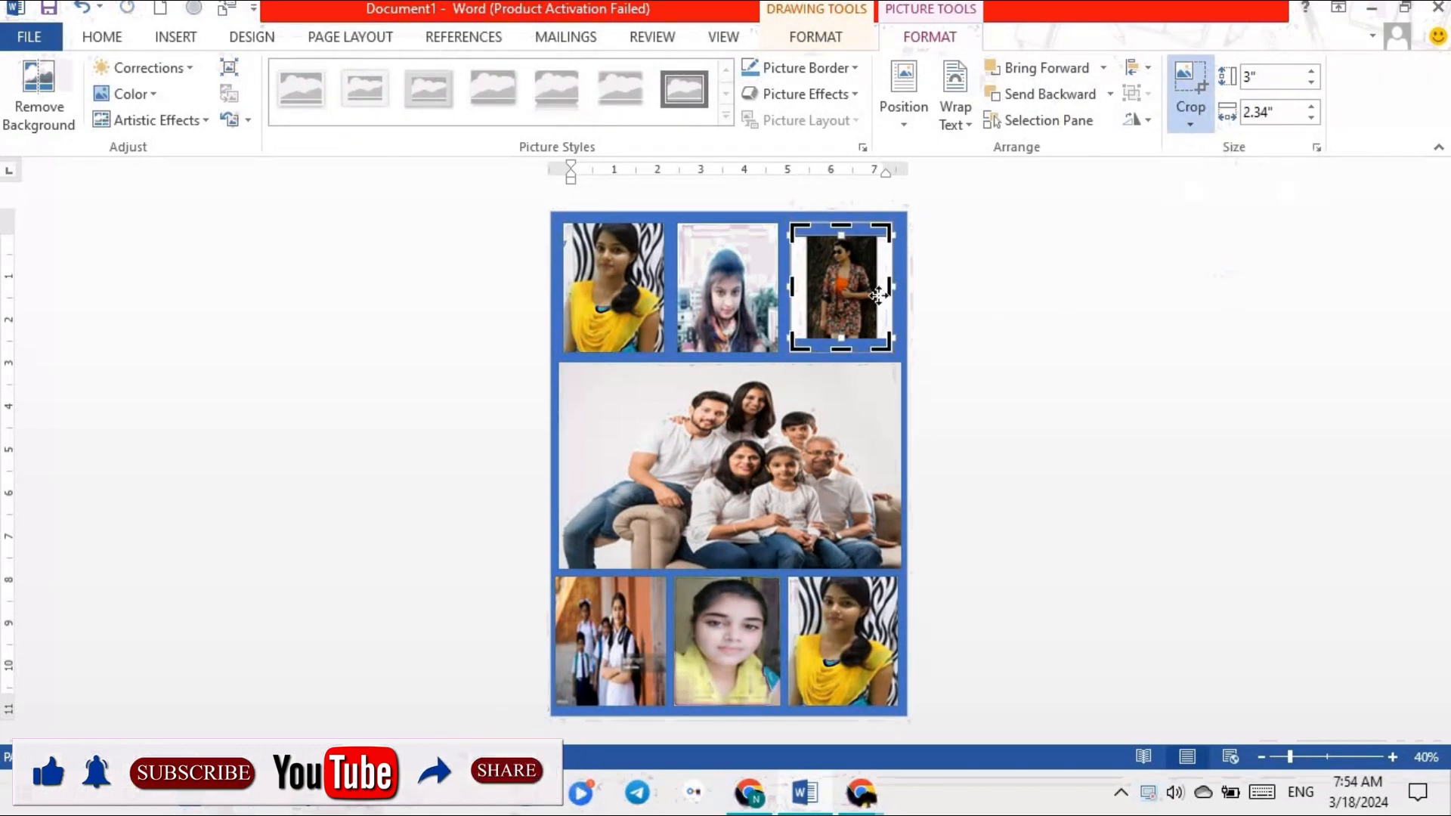